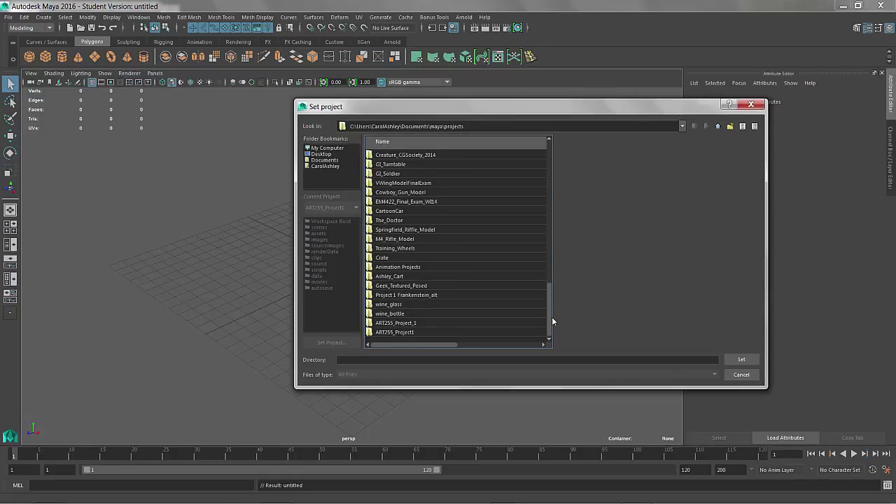
# - Set the current project to the ART255_Project1 folder
pyautogui.click(394, 332)
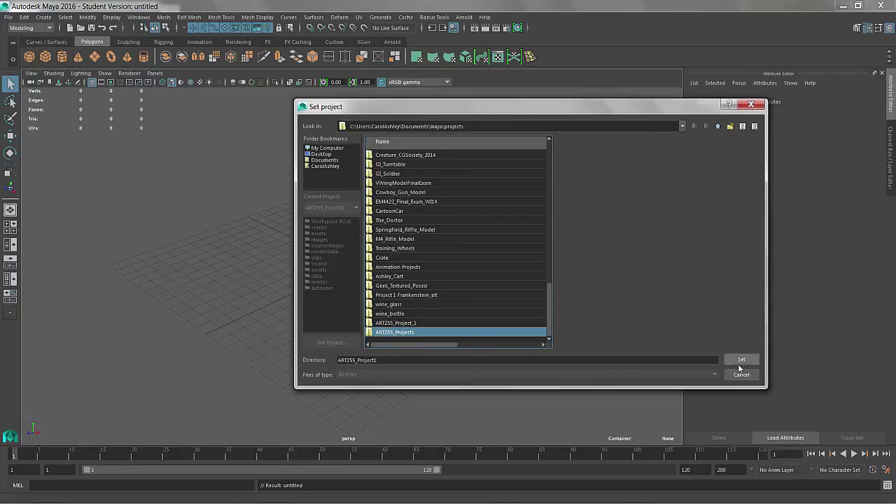
pyautogui.click(741, 361)
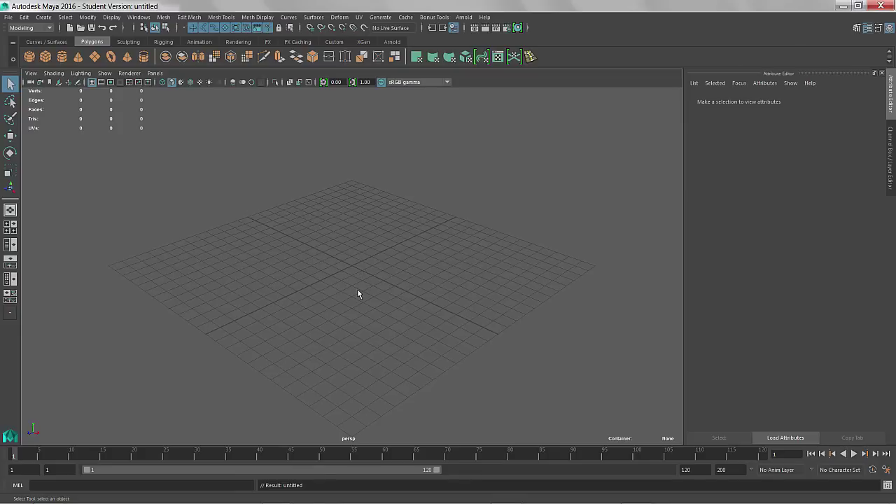
# - Import Bottle Shape Examples.jpg as an image plane in the front view
pyautogui.press('space')
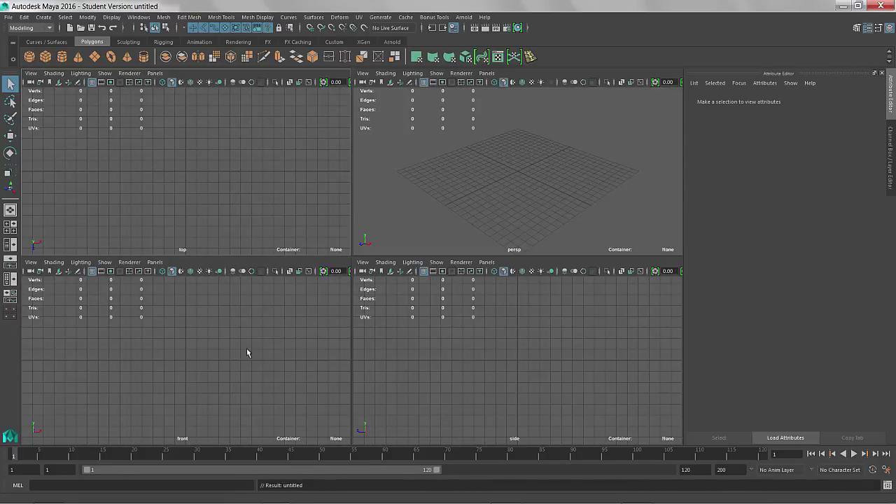
pyautogui.press('space')
pyautogui.click(31, 75)
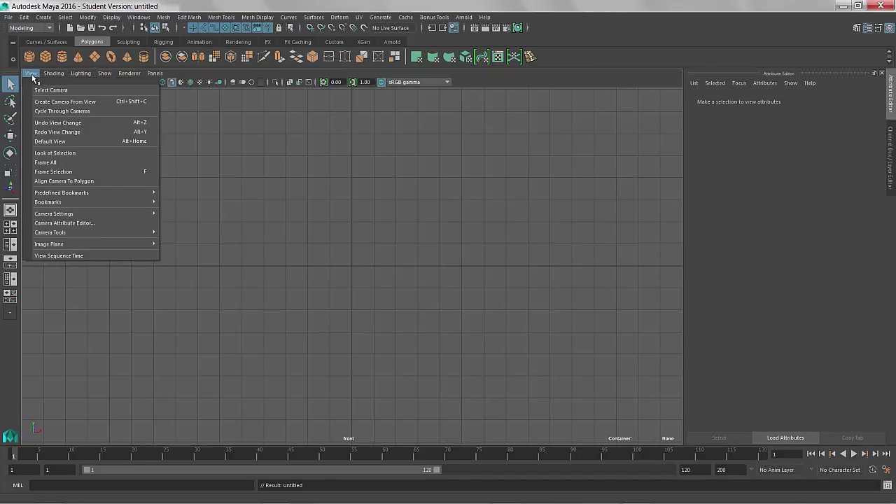
pyautogui.moveTo(60, 245)
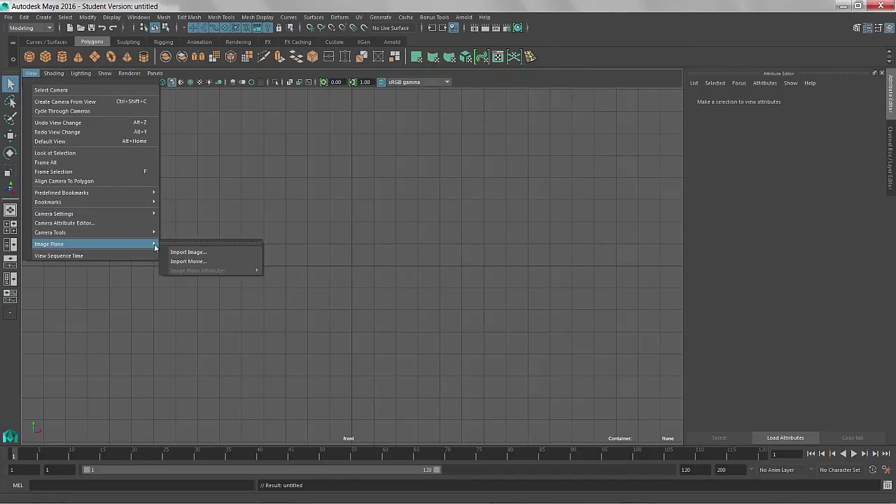
pyautogui.click(188, 252)
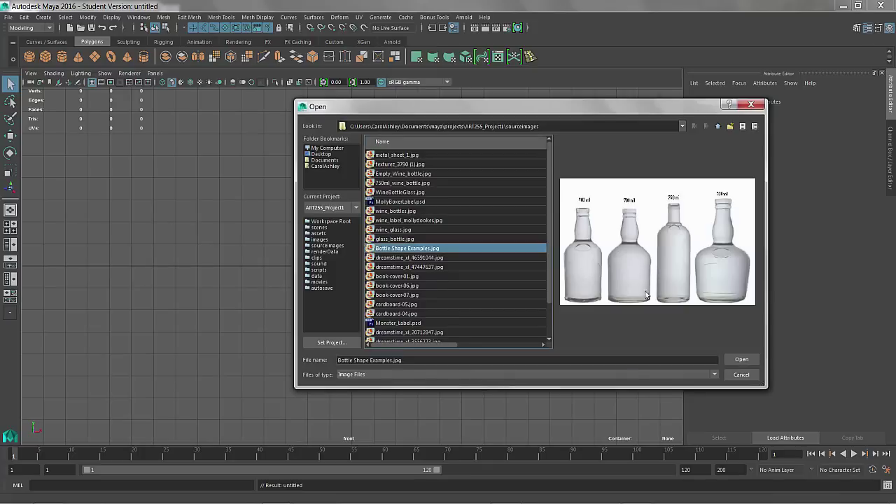
pyautogui.click(742, 360)
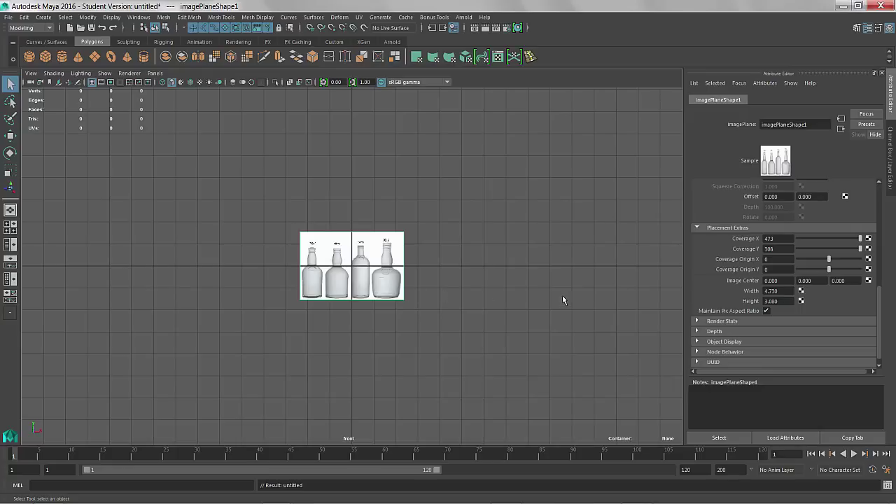
# - Set the image plane's width to 20, keeping the picture's aspect ratio
pyautogui.moveTo(784, 292); pyautogui.dragTo(766, 291)
pyautogui.click(782, 300)
pyautogui.moveTo(778, 290); pyautogui.dragTo(762, 294)
pyautogui.write('20')
pyautogui.press('Return')
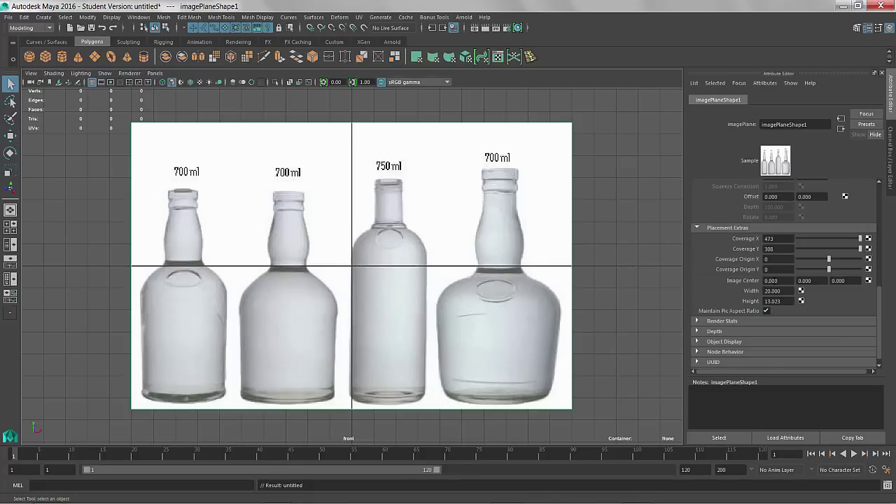
# - Set the image plane's center to 2.85, 6, -10, centering the second bottle on the vertical axis and moving the image behind the grid
pyautogui.keyDown('ctrl'); pyautogui.moveTo(771, 280); pyautogui.dragTo(824, 275); pyautogui.keyUp('ctrl')
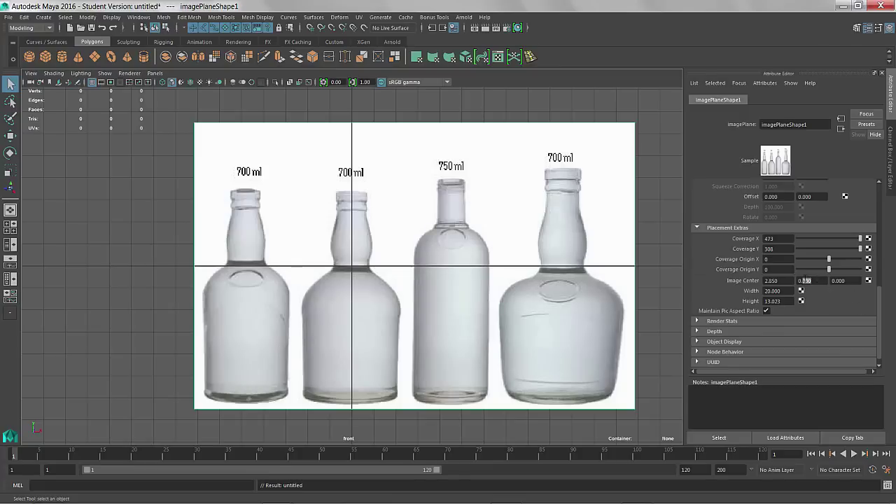
pyautogui.write('6')
pyautogui.press('Return')
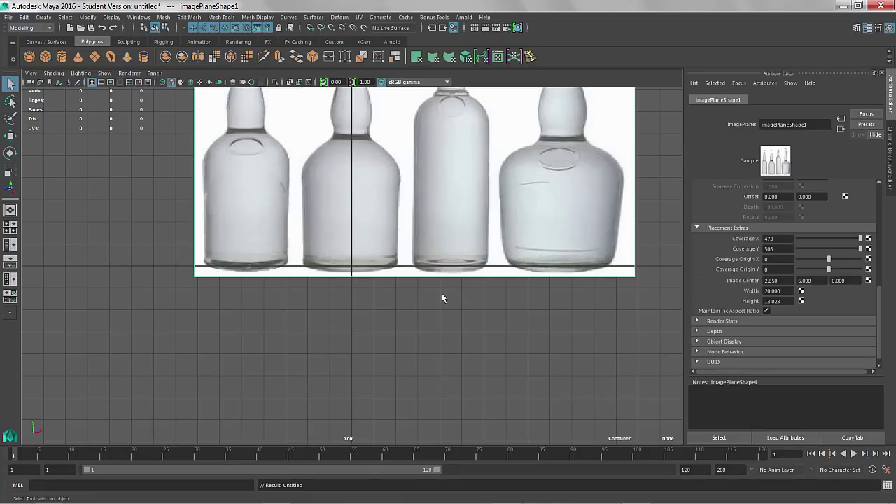
pyautogui.press('f')
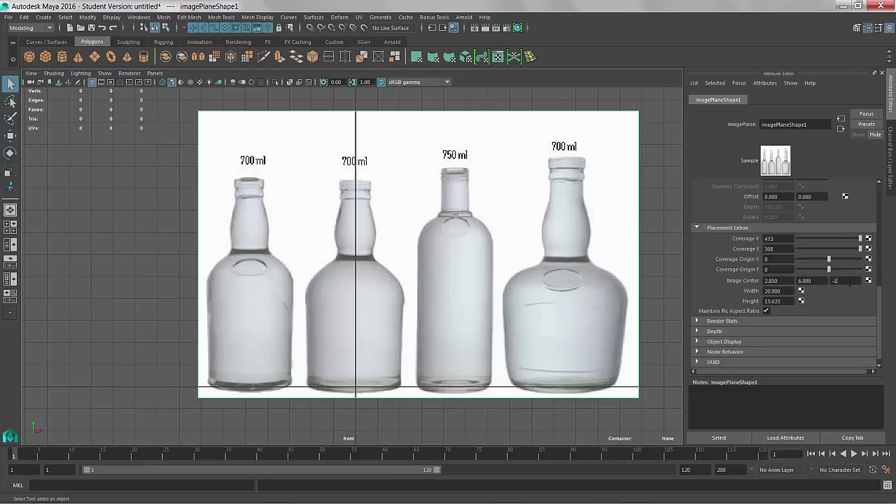
pyautogui.press('Return')
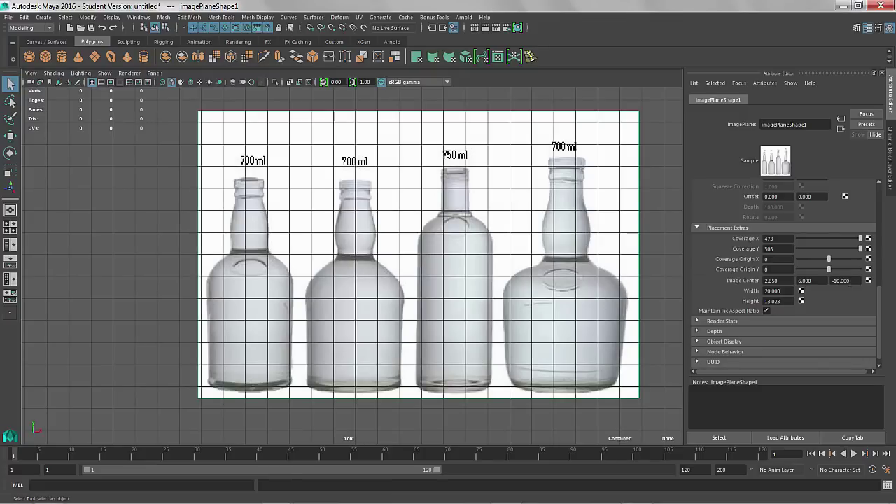
# - Create a polygon cylinder in the front view and raise it about 2.54 units onto the second bottle's body
pyautogui.press('space')
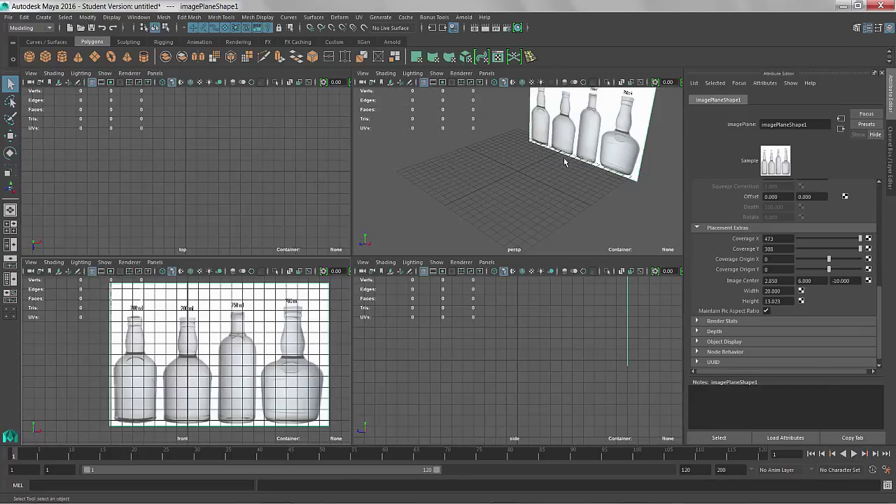
pyautogui.keyDown('alt'); pyautogui.moveTo(542, 180); pyautogui.dragTo(518, 184); pyautogui.keyUp('alt')
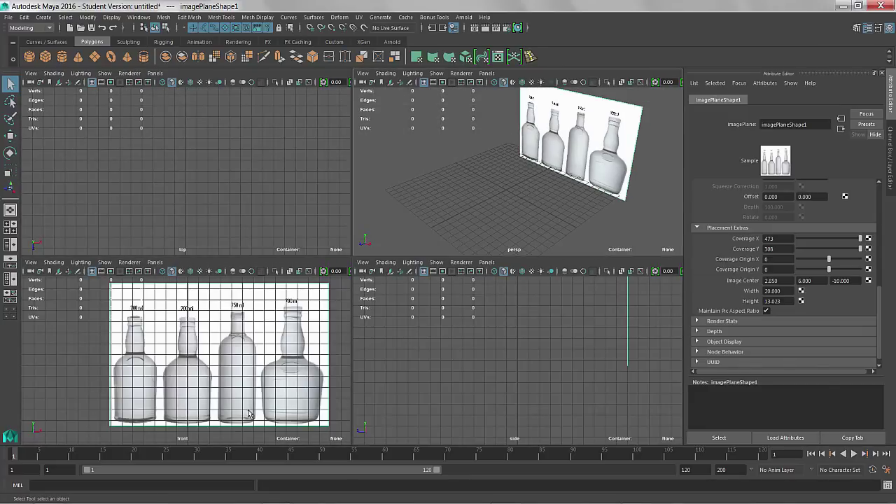
pyautogui.press('space')
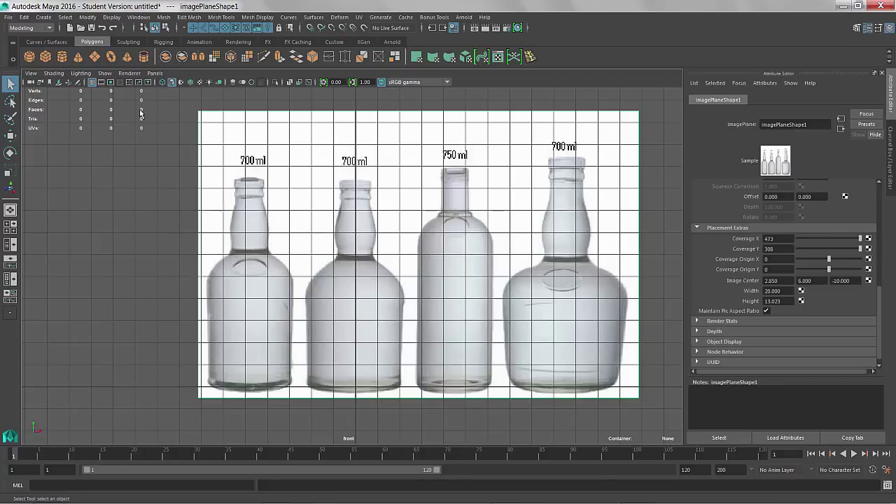
pyautogui.click(63, 57)
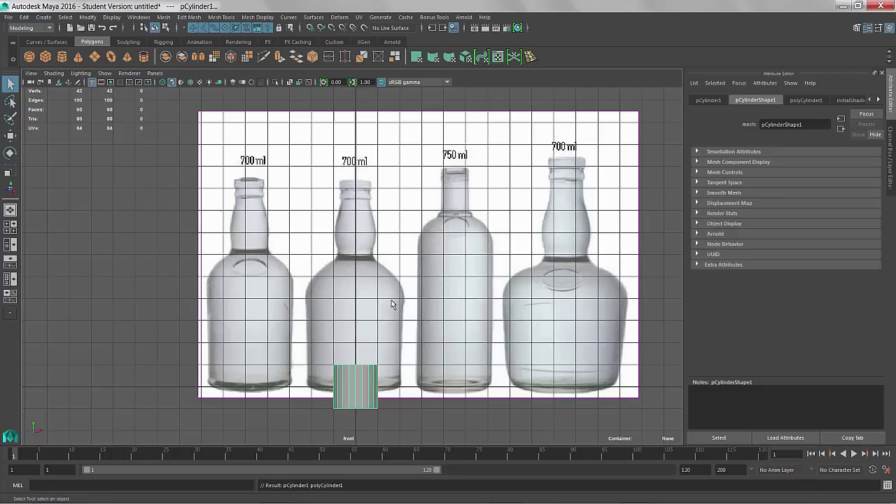
pyautogui.press('w')
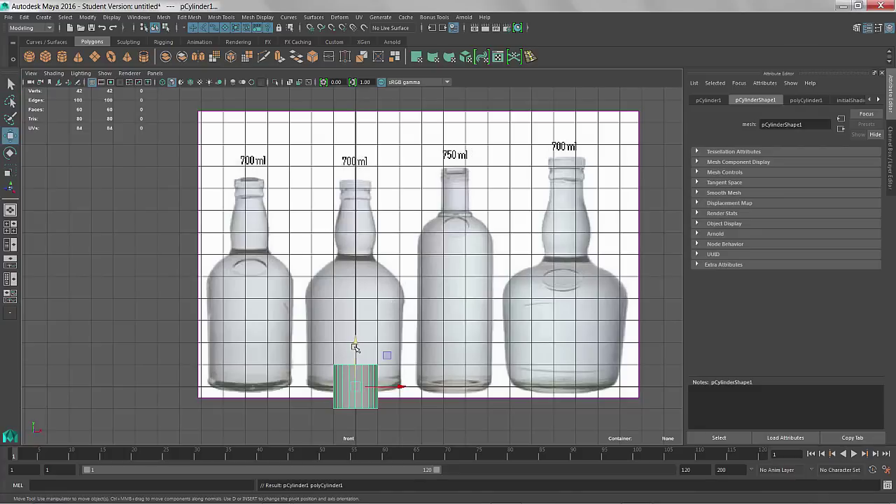
pyautogui.moveTo(354, 347); pyautogui.dragTo(353, 293)
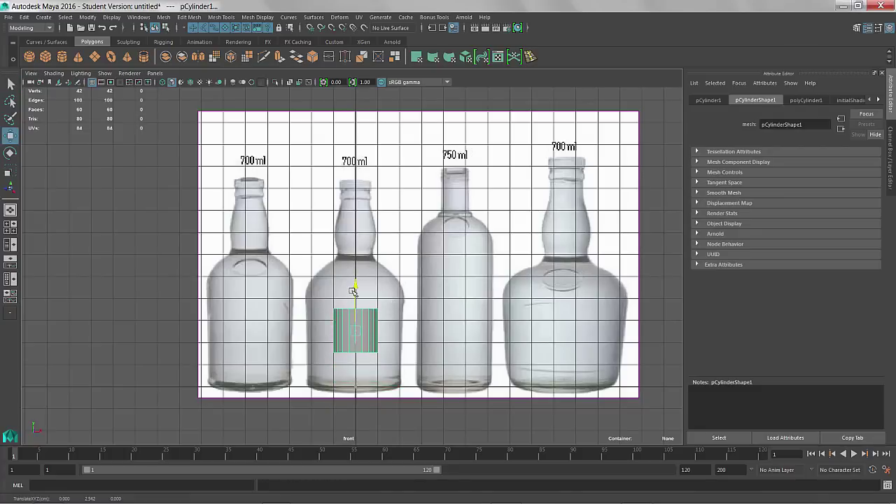
# - Scale the cylinder uniformly to about 2.06 to match the width of the second bottle's body
pyautogui.press('r')
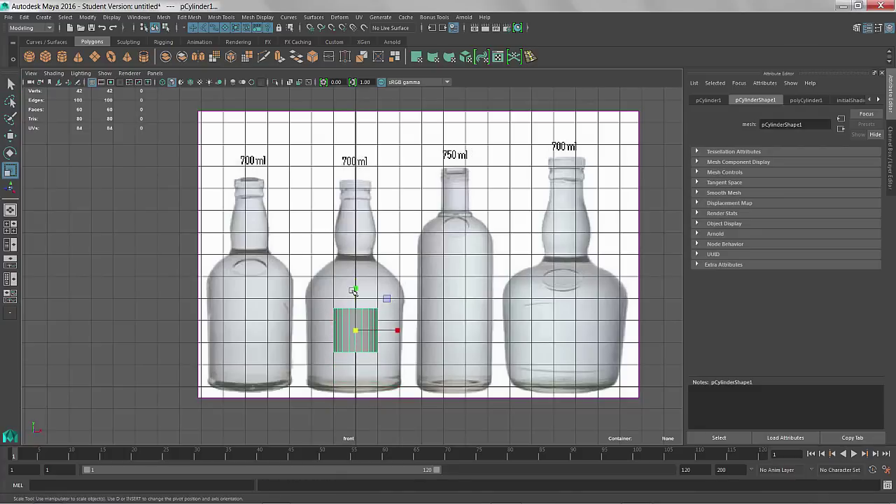
pyautogui.moveTo(355, 330); pyautogui.dragTo(398, 330)
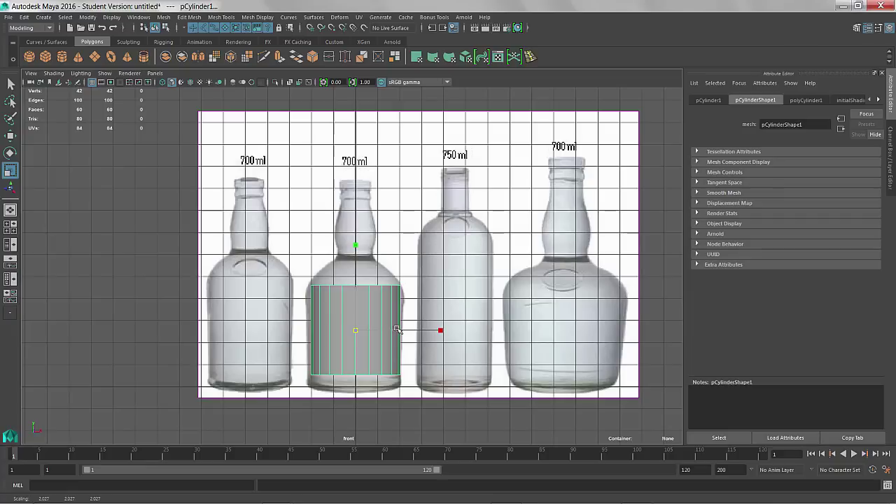
pyautogui.moveTo(398, 331); pyautogui.dragTo(398, 330)
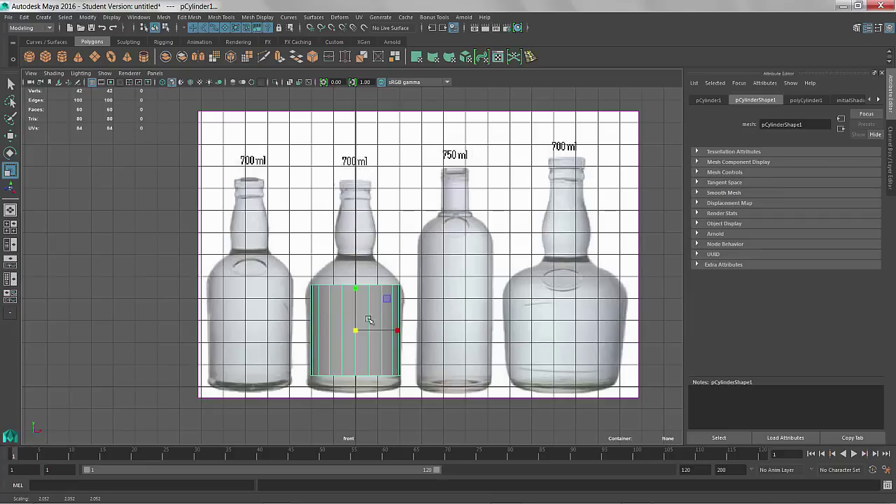
pyautogui.moveTo(357, 333); pyautogui.dragTo(361, 332)
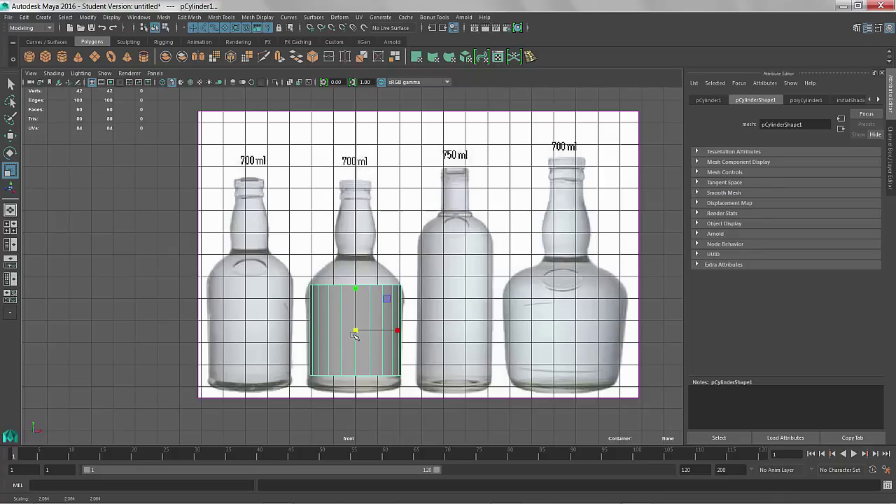
# - Fit the cylinder to the straight part of the bottle's body with a Y scale of about 2.16 and Y position of about 2.18
pyautogui.press('w')
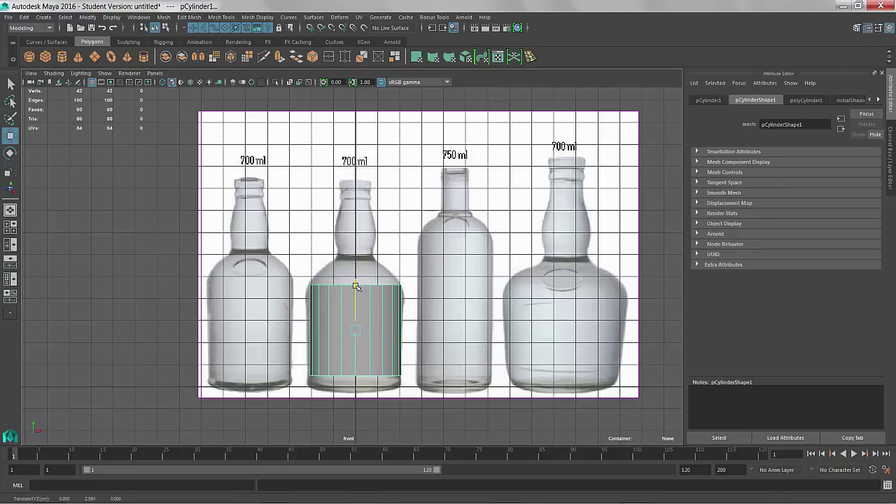
pyautogui.press('r')
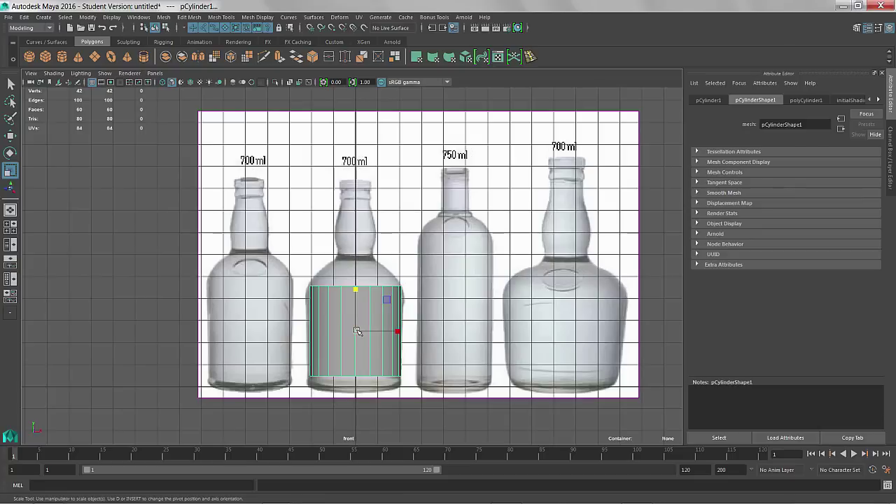
pyautogui.moveTo(354, 292)
pyautogui.mouseDown()
pyautogui.moveTo(357, 285)
pyautogui.moveTo(357, 294)
pyautogui.mouseUp()
pyautogui.press('w')
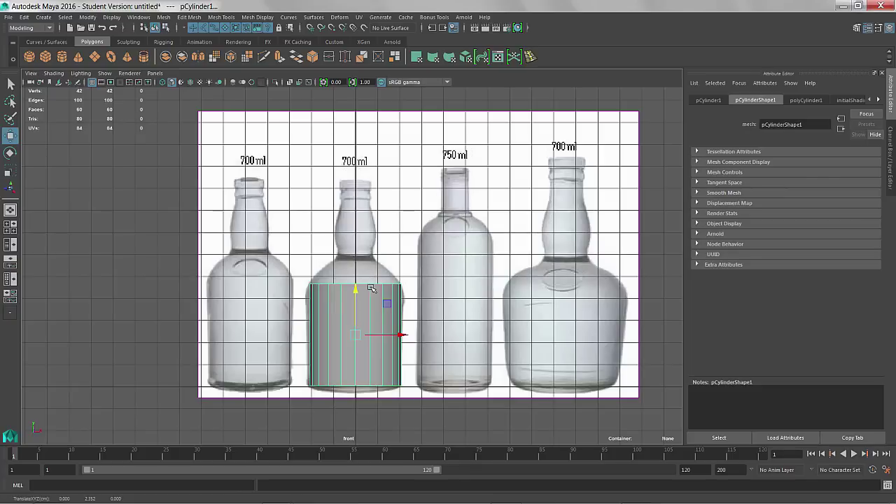
pyautogui.press('r')
pyautogui.moveTo(356, 291); pyautogui.dragTo(356, 296)
pyautogui.press('e')
pyautogui.press('w')
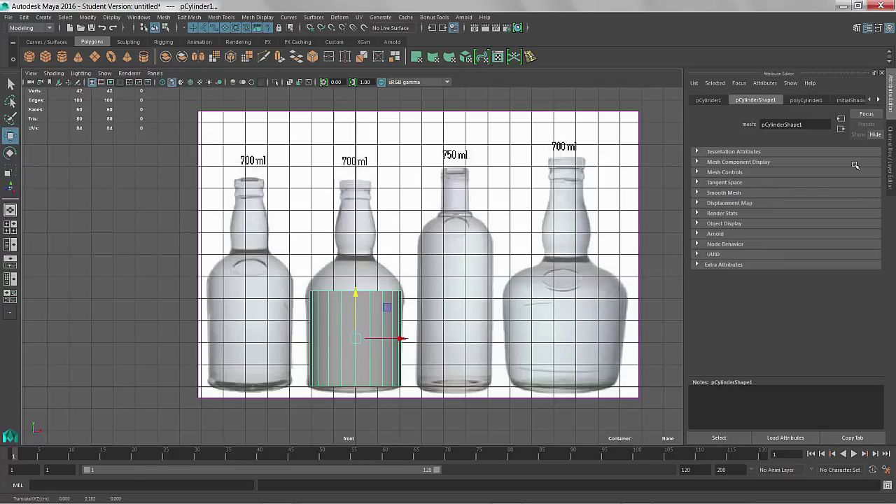
# - Set the cylinder's height subdivisions to 4 and its axis subdivisions to 12
pyautogui.click(891, 170)
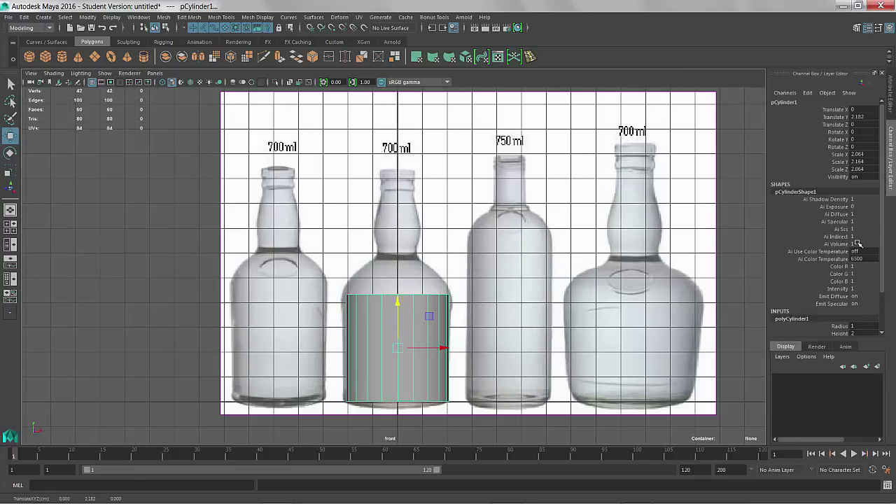
pyautogui.scroll(-2, 806, 275)
pyautogui.scroll(-1, 808, 276)
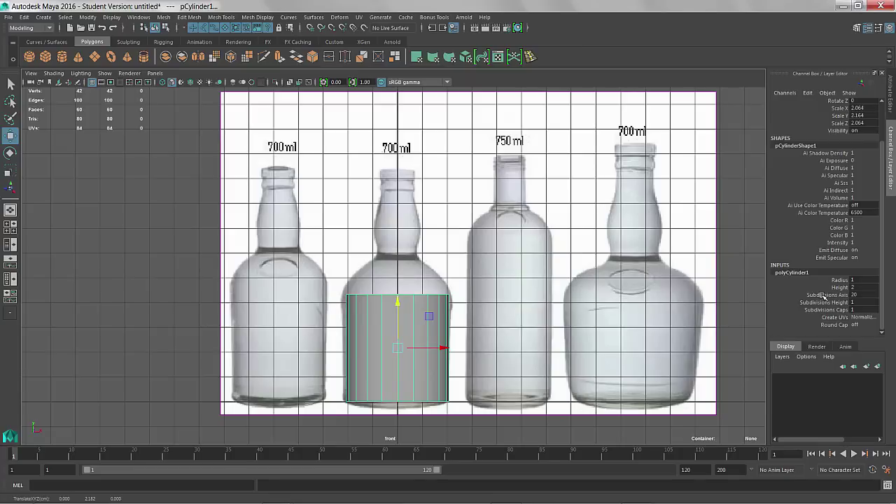
pyautogui.click(825, 302)
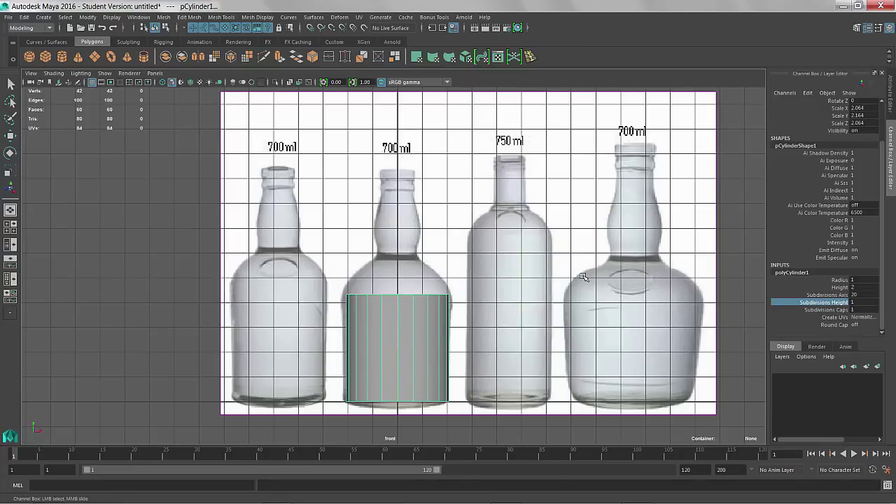
pyautogui.moveTo(583, 277); pyautogui.dragTo(595, 274, button='middle')
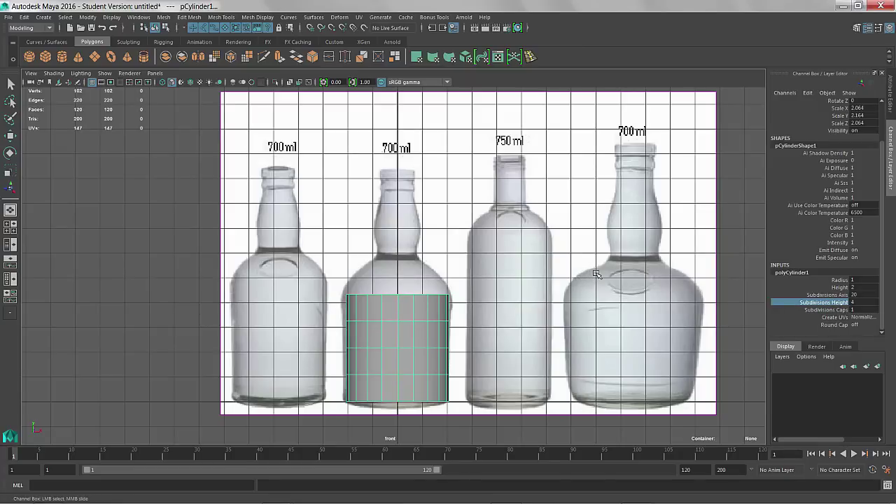
pyautogui.click(858, 295)
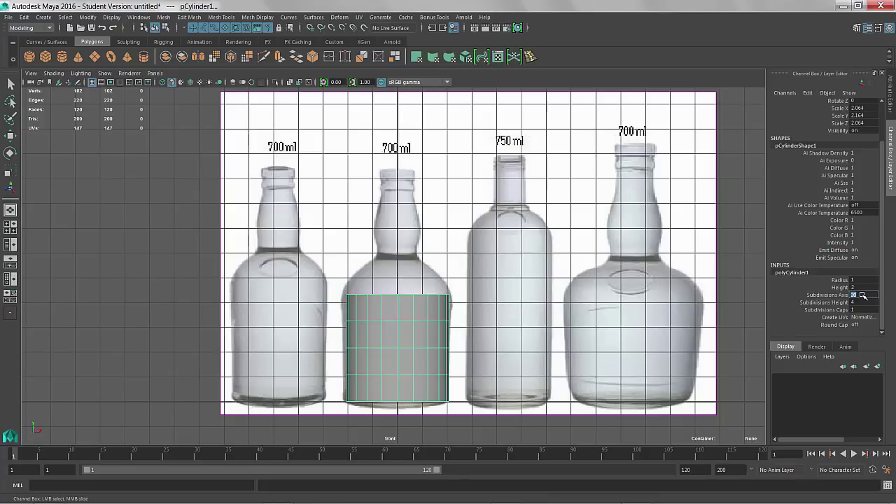
pyautogui.write('12')
pyautogui.press('Return')
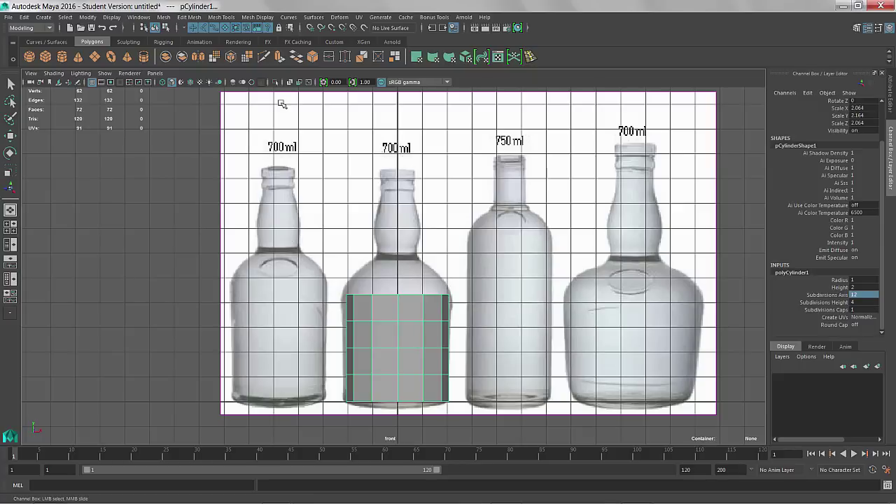
# - Switch the viewport layout to two panes side by side
pyautogui.click(156, 73)
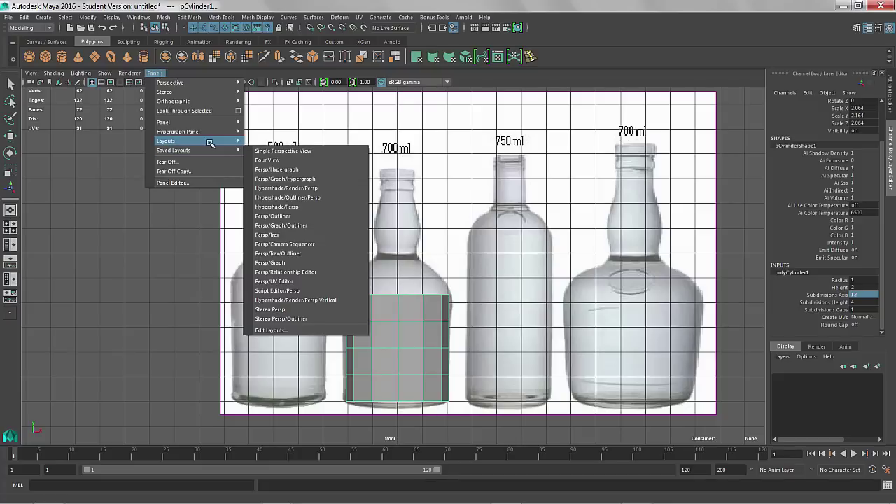
pyautogui.moveTo(166, 141)
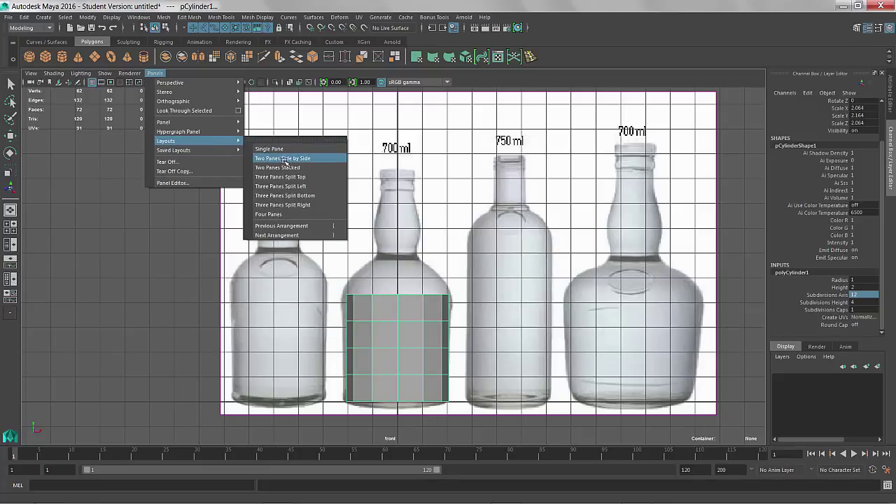
pyautogui.click(281, 159)
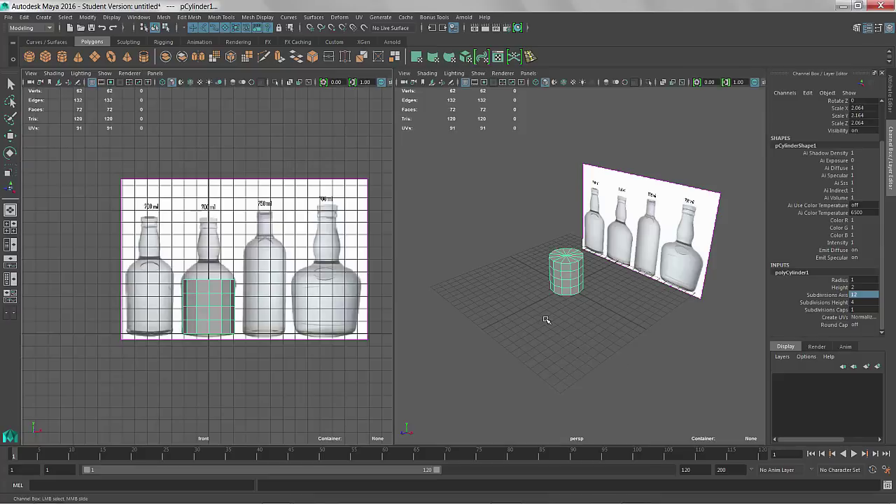
# - Switch the cylinder to face selection and select only the faces of its top cap
pyautogui.keyDown('alt'); pyautogui.moveTo(542, 317); pyautogui.dragTo(678, 329, button='right'); pyautogui.keyUp('alt')
pyautogui.keyDown('alt'); pyautogui.moveTo(679, 330); pyautogui.dragTo(606, 330); pyautogui.keyUp('alt')
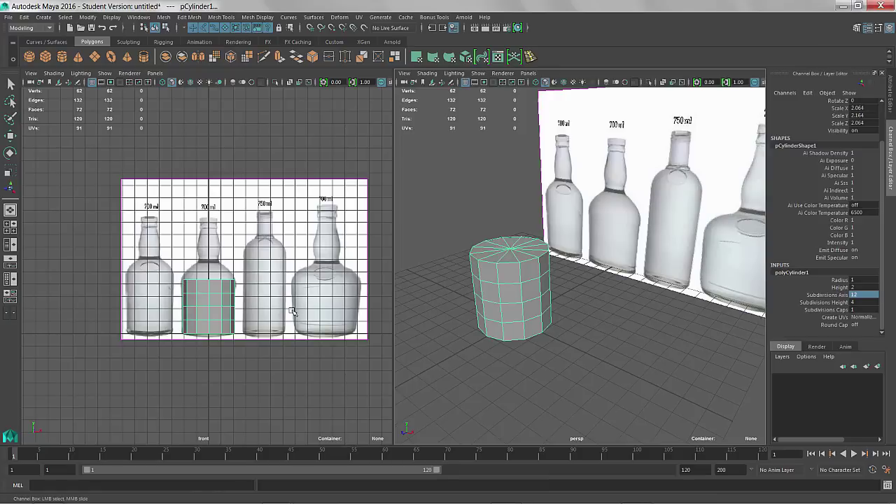
pyautogui.keyDown('alt'); pyautogui.moveTo(184, 391); pyautogui.dragTo(285, 381, button='right'); pyautogui.keyUp('alt')
pyautogui.scroll(1, 285, 380)
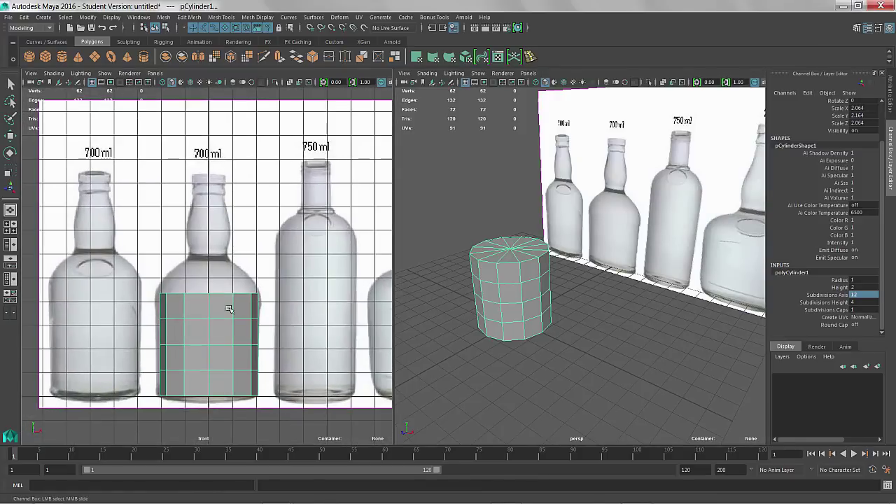
pyautogui.moveTo(222, 302); pyautogui.dragTo(222, 261, button='right')
pyautogui.press('w')
pyautogui.moveTo(136, 262); pyautogui.dragTo(285, 307)
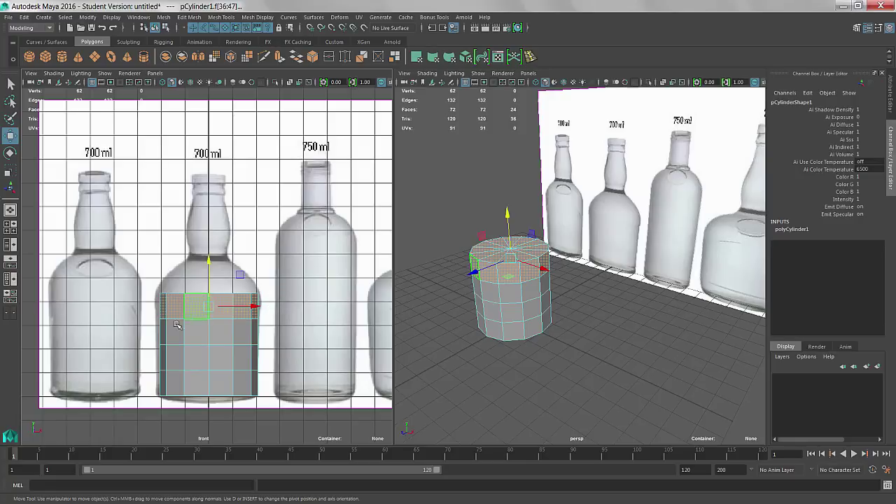
pyautogui.moveTo(156, 328); pyautogui.dragTo(295, 308)
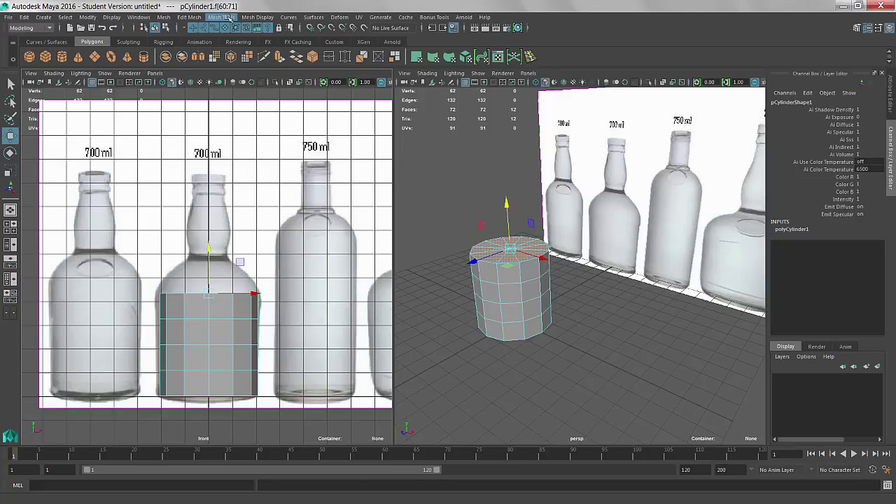
# - Extrude the top cap faces upward about 0.85 and scale them uniformly to about 0.78 to follow the lower shoulder
pyautogui.click(196, 17)
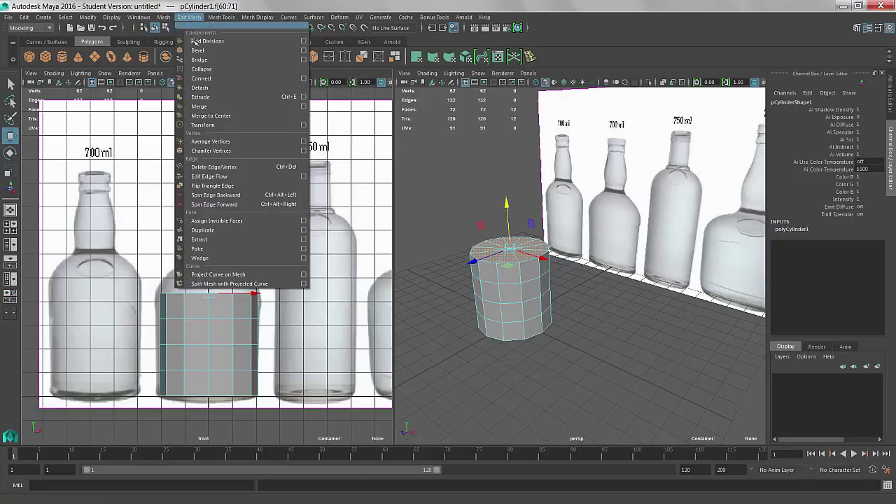
pyautogui.click(200, 97)
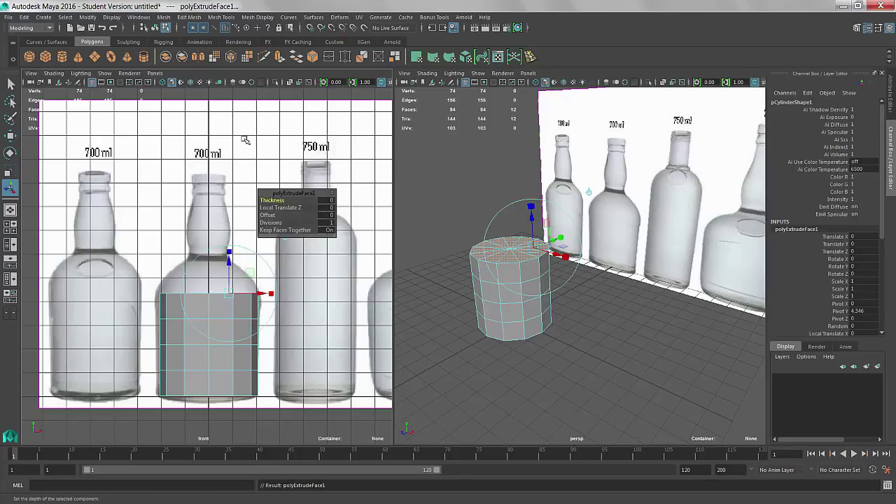
pyautogui.moveTo(294, 192); pyautogui.dragTo(305, 158)
pyautogui.click(286, 239)
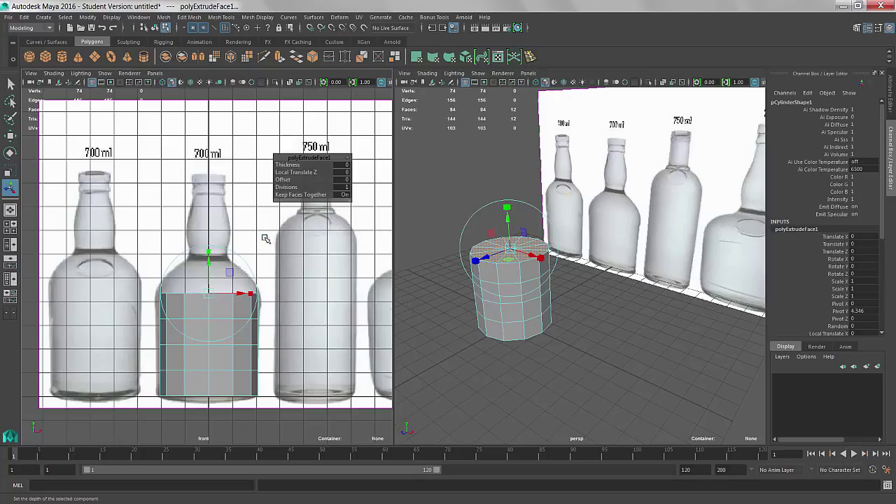
pyautogui.click(283, 240)
pyautogui.click(284, 240)
pyautogui.moveTo(208, 265); pyautogui.dragTo(208, 238)
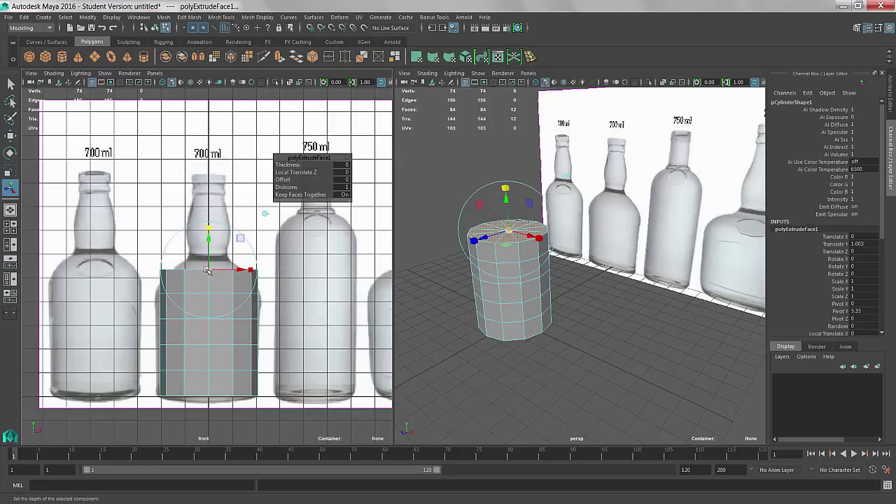
pyautogui.click(208, 270)
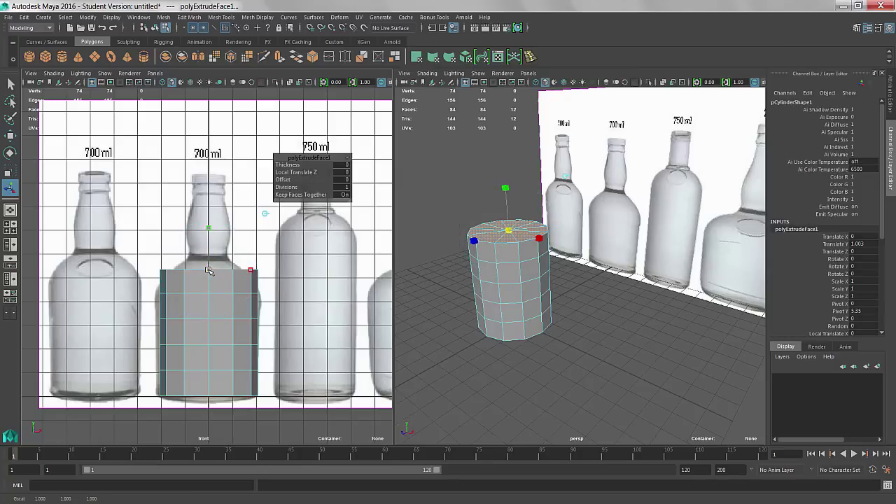
pyautogui.moveTo(209, 270)
pyautogui.mouseDown()
pyautogui.moveTo(199, 271)
pyautogui.moveTo(208, 246)
pyautogui.moveTo(210, 272)
pyautogui.mouseUp()
pyautogui.click(209, 235)
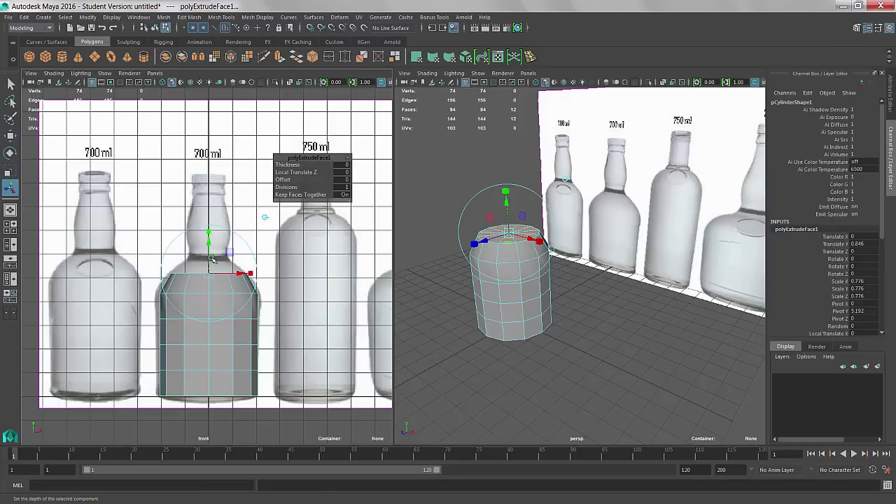
# - Extrude the top faces again by about 0.53 in Y and scale them to about 0.58 to meet the neck base
pyautogui.hotkey('ctrl', 'e')
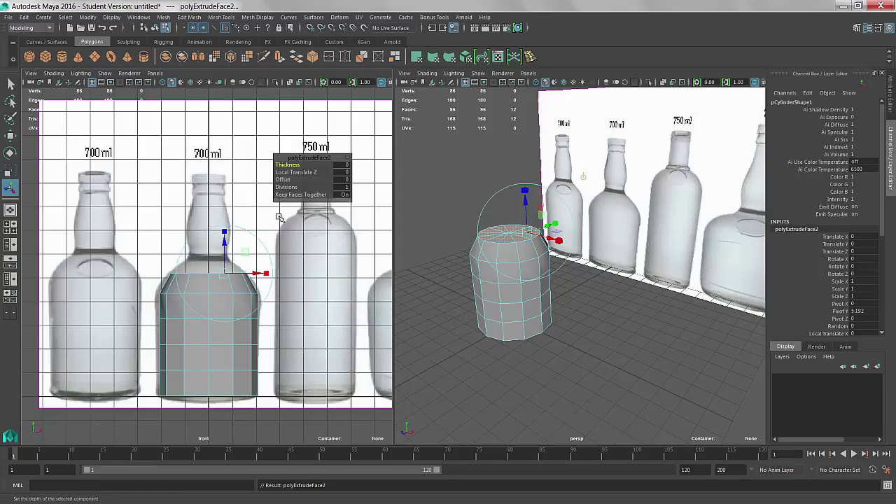
pyautogui.click(279, 218)
pyautogui.moveTo(210, 245); pyautogui.dragTo(209, 227)
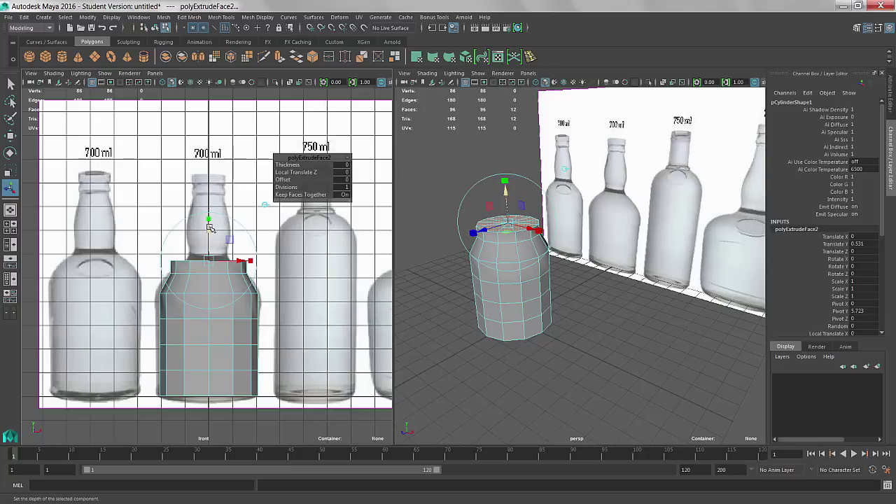
pyautogui.click(210, 221)
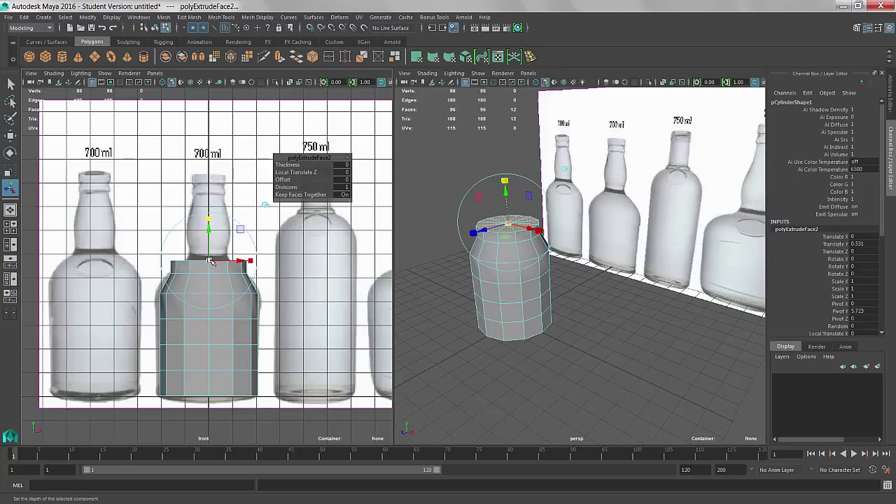
pyautogui.moveTo(209, 262); pyautogui.dragTo(200, 262)
# - Extrude the top faces up about 0.27 and scale them to about 0.87 to match the dark ring below the neck
pyautogui.keyDown('alt'); pyautogui.moveTo(176, 282); pyautogui.dragTo(369, 294, button='right'); pyautogui.keyUp('alt')
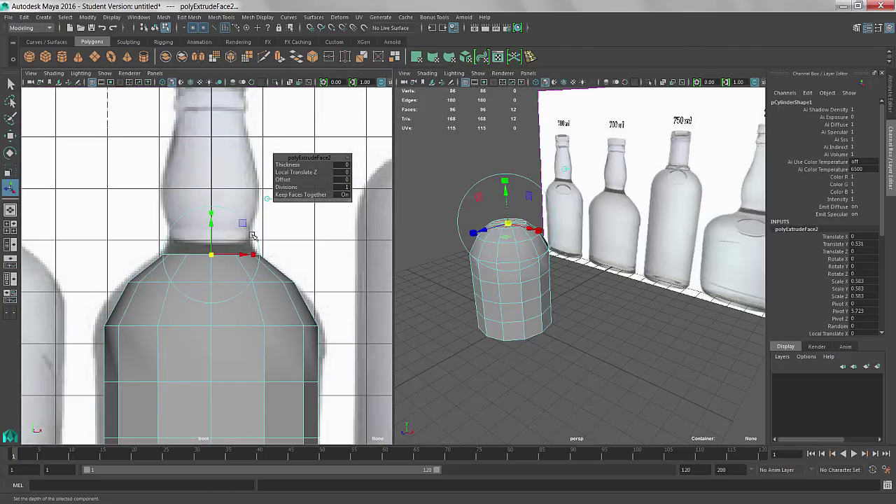
pyautogui.hotkey('ctrl', 'e')
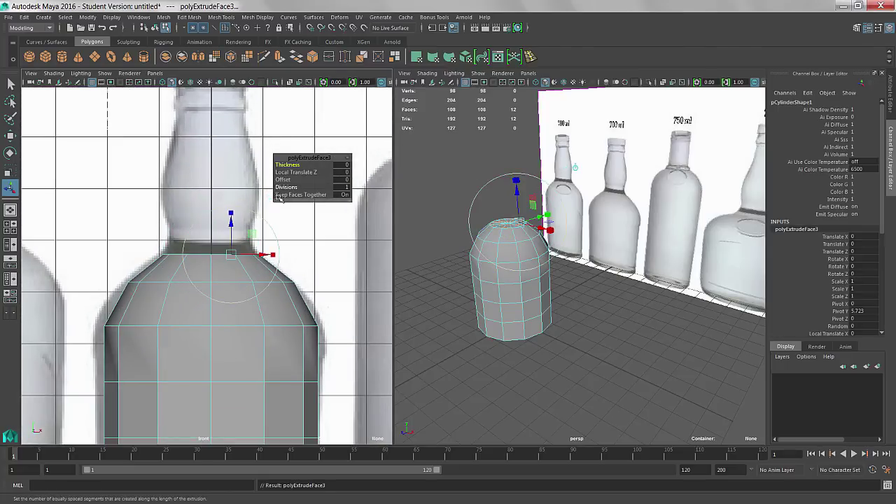
pyautogui.moveTo(307, 158); pyautogui.dragTo(311, 133)
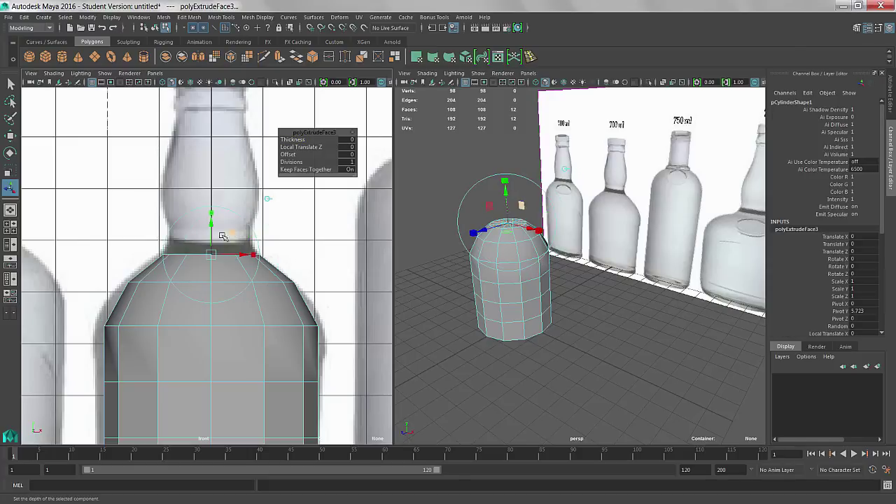
pyautogui.moveTo(210, 231); pyautogui.dragTo(211, 203)
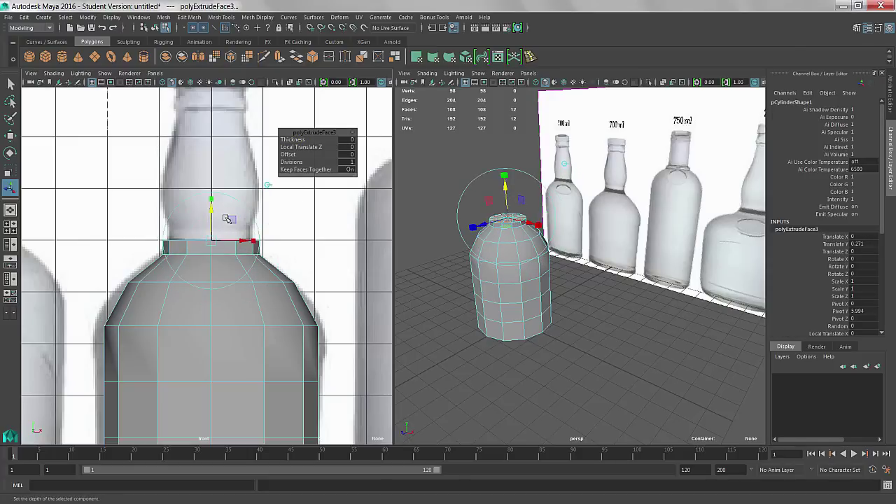
pyautogui.moveTo(210, 240); pyautogui.dragTo(210, 242)
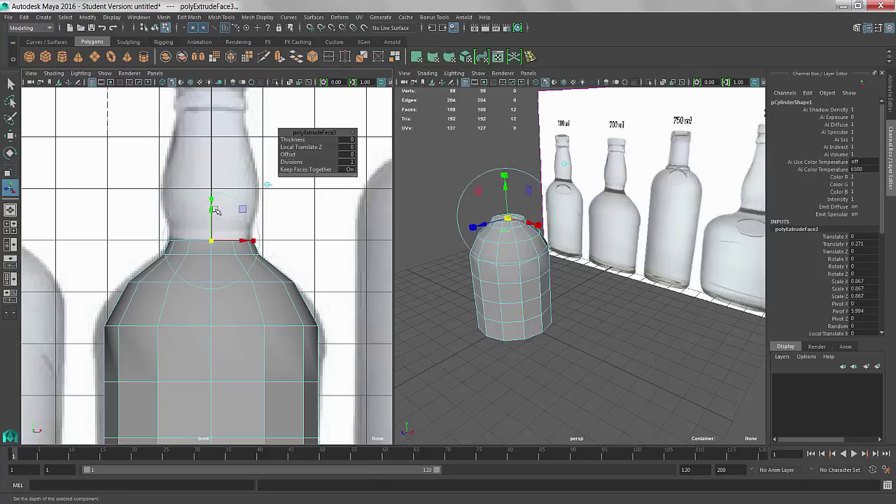
# - Extrude the top faces up about 0.24, and again about 0.61 with a uniform scale of about 1.18 for the neck's bulge
pyautogui.hotkey('ctrl', 'e')
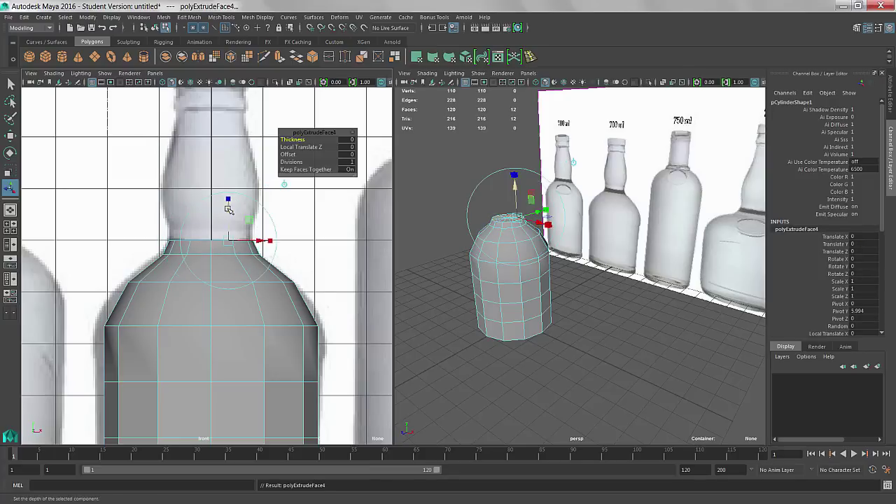
pyautogui.moveTo(226, 202); pyautogui.dragTo(228, 198)
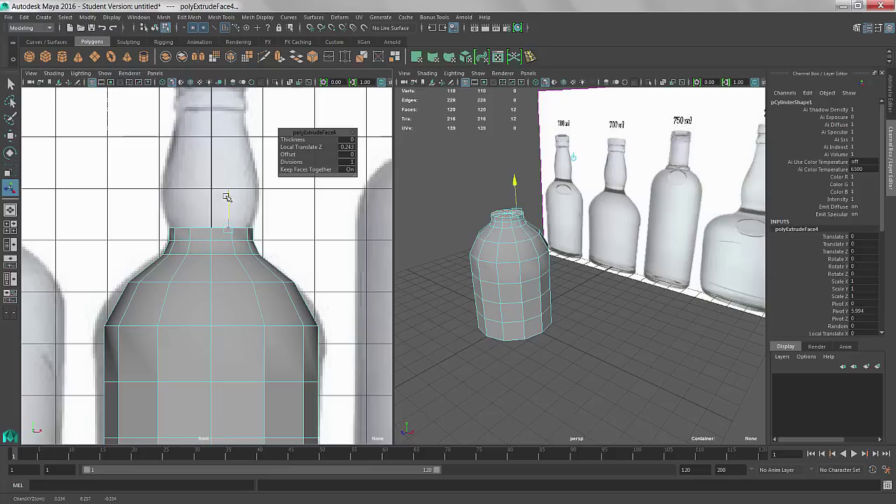
pyautogui.keyDown('alt'); pyautogui.moveTo(311, 241); pyautogui.dragTo(313, 312, button='middle'); pyautogui.keyUp('alt')
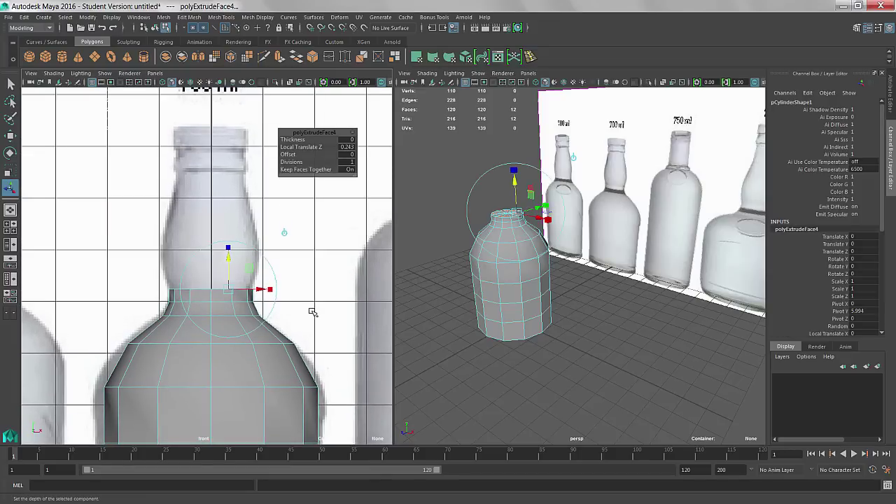
pyautogui.hotkey('ctrl', 'e')
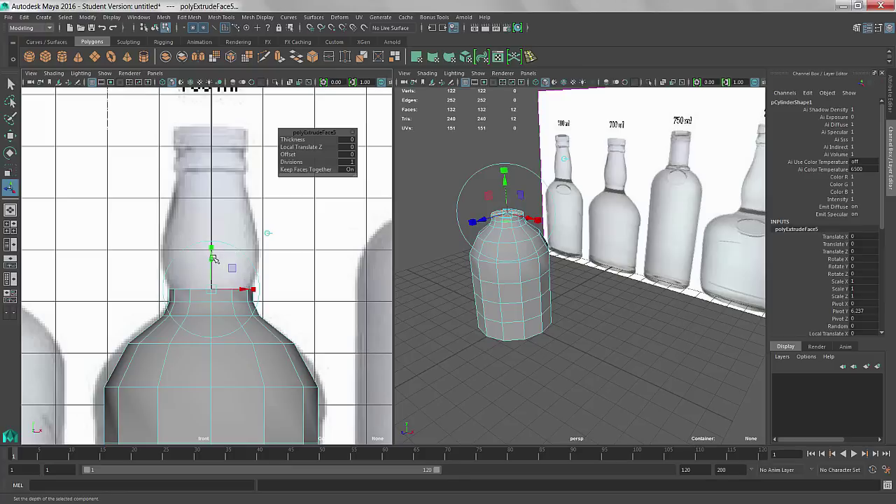
pyautogui.moveTo(212, 257); pyautogui.dragTo(210, 229)
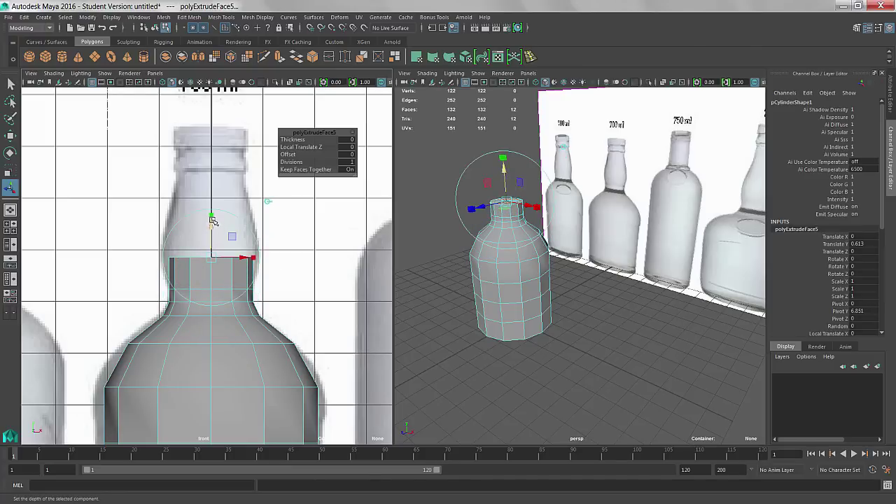
pyautogui.moveTo(212, 258); pyautogui.dragTo(217, 255)
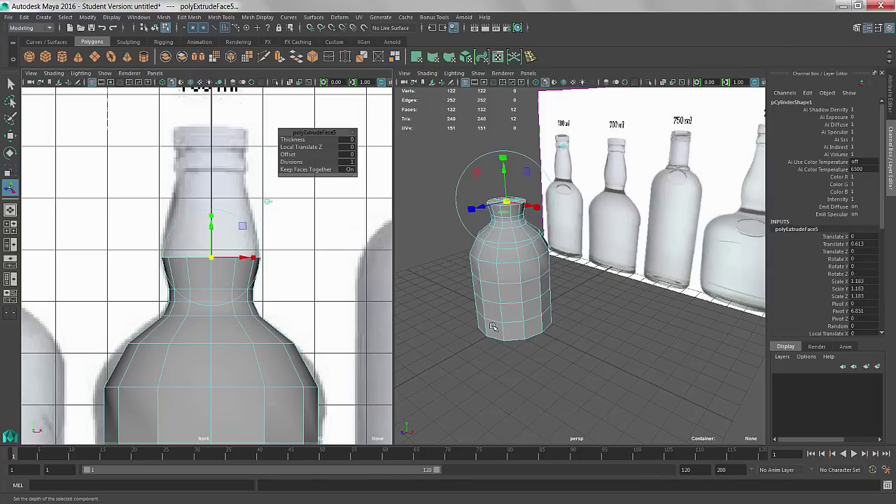
# - Extrude the top faces up about 0.84 and scale them to about 0.82 to start narrowing the neck above the bulge
pyautogui.keyDown('alt'); pyautogui.moveTo(493, 327); pyautogui.dragTo(589, 315); pyautogui.keyUp('alt')
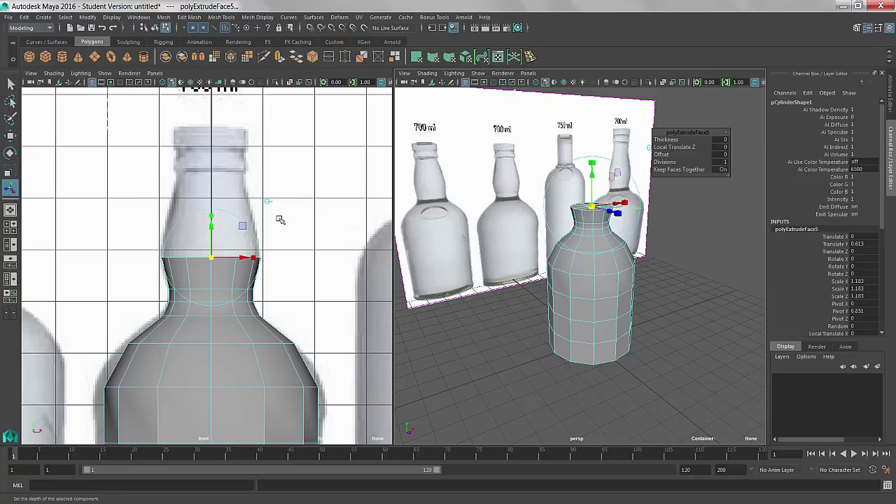
pyautogui.hotkey('ctrl', 'e')
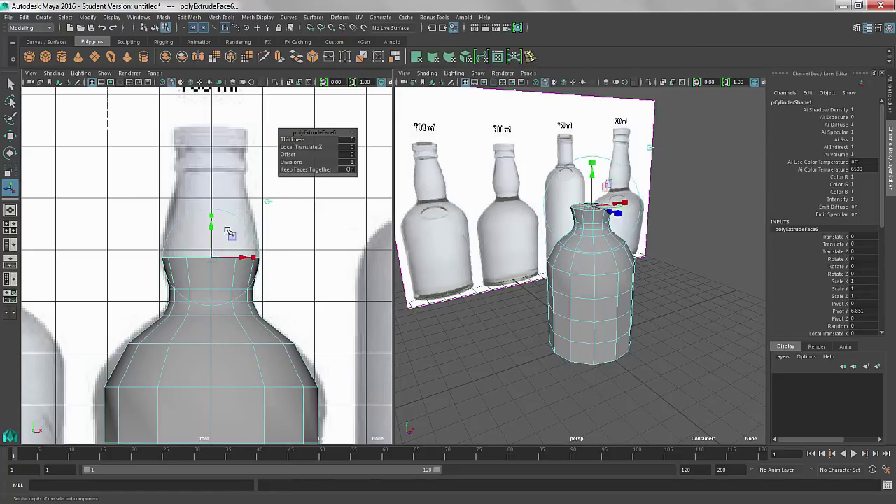
pyautogui.moveTo(211, 231); pyautogui.dragTo(213, 170)
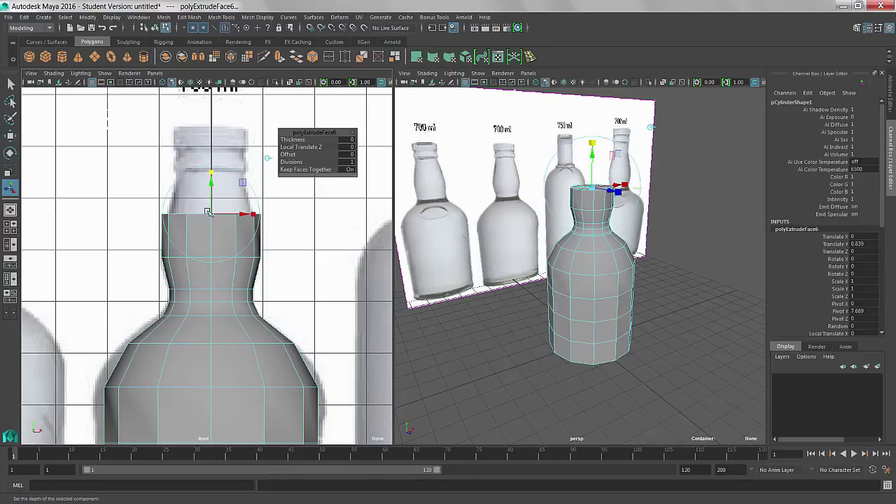
pyautogui.moveTo(212, 215); pyautogui.dragTo(207, 217)
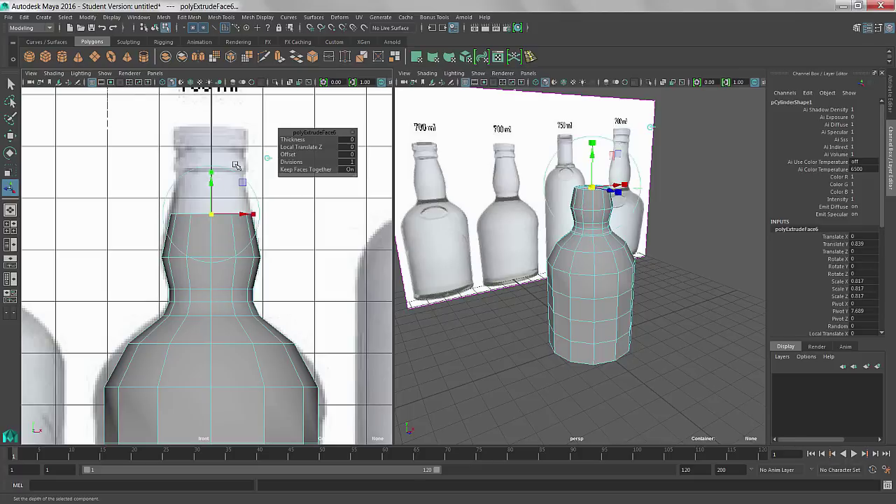
# - Extrude the top faces up about 0.80 to the base of the bottle's lip and scale them to 0.8
pyautogui.hotkey('ctrl', 'e')
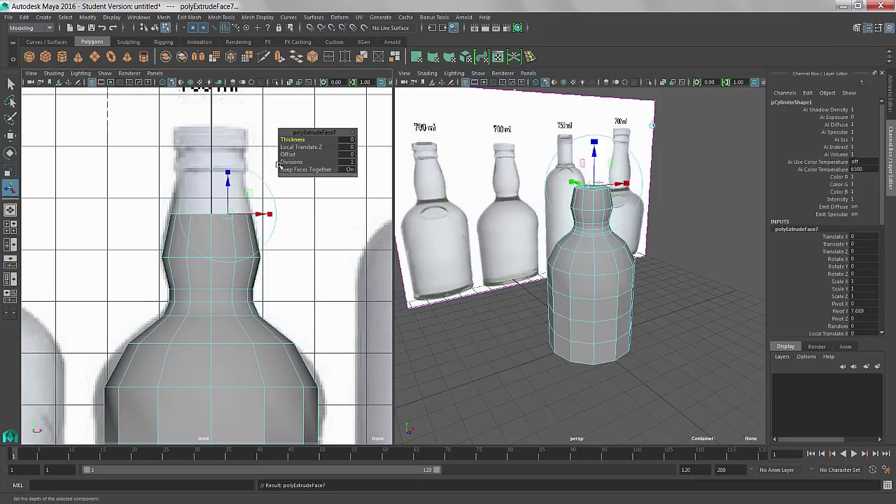
pyautogui.moveTo(299, 133); pyautogui.dragTo(333, 186)
pyautogui.click(283, 158)
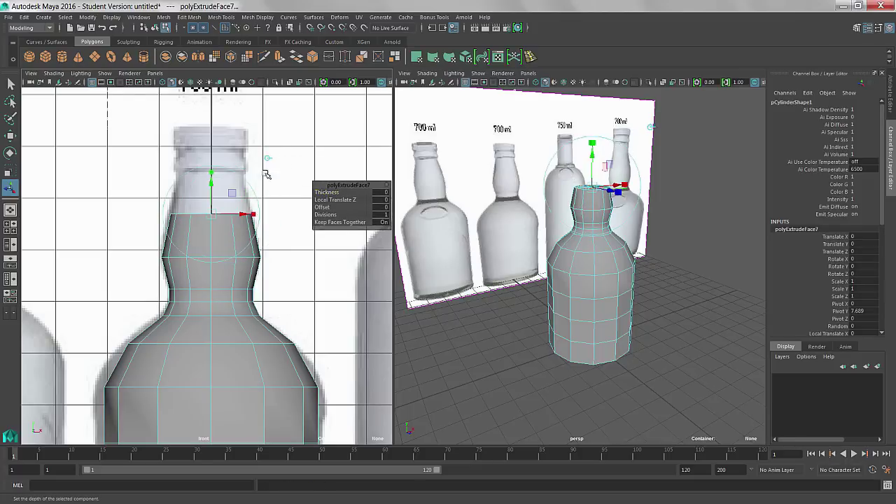
pyautogui.moveTo(213, 185); pyautogui.dragTo(210, 140)
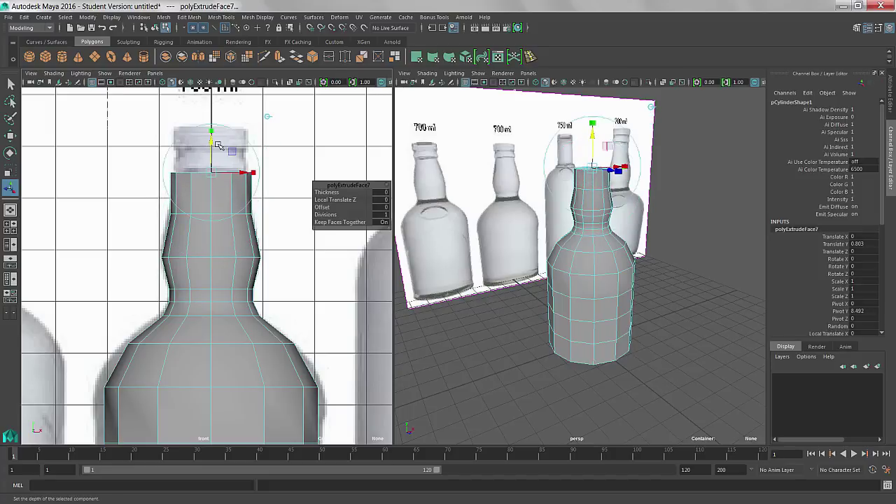
pyautogui.click(267, 117)
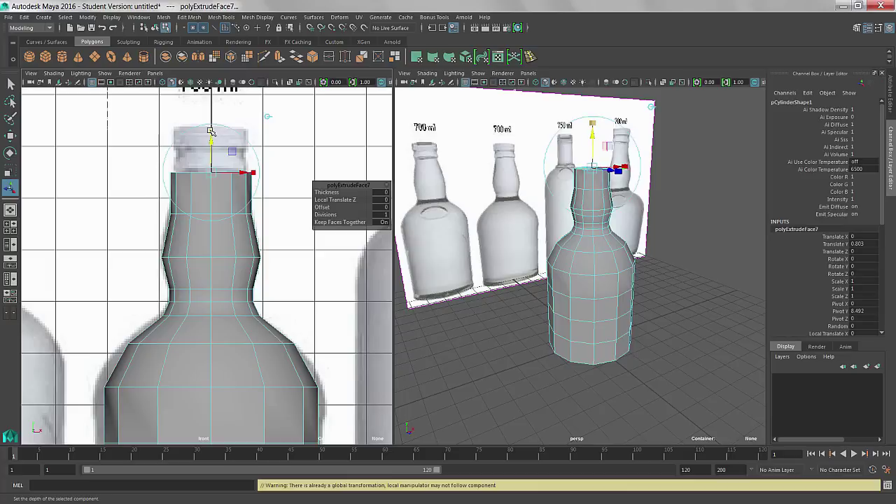
pyautogui.moveTo(211, 175); pyautogui.dragTo(207, 176)
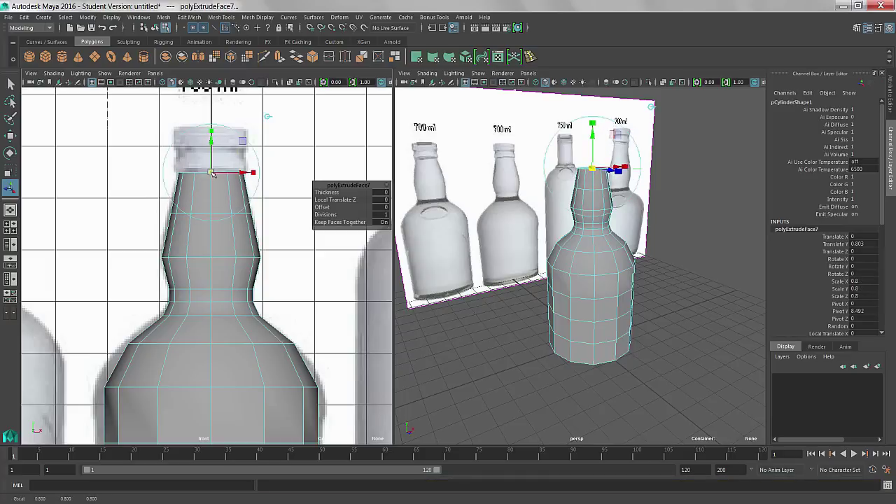
# - Extrude the top faces straight up about 0.86 to the top of the reference bottle's mouth, and leave the extrude tool
pyautogui.hotkey('ctrl', 'e')
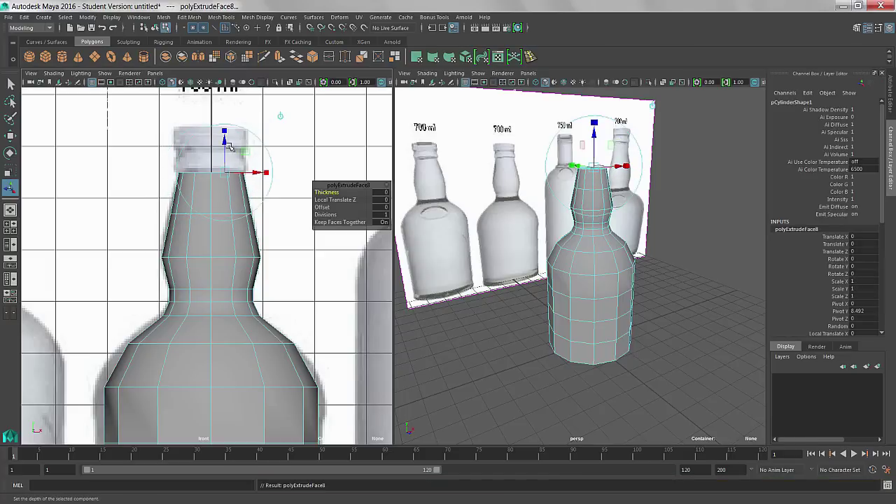
pyautogui.click(280, 117)
pyautogui.moveTo(210, 143); pyautogui.dragTo(212, 99)
pyautogui.press('q')
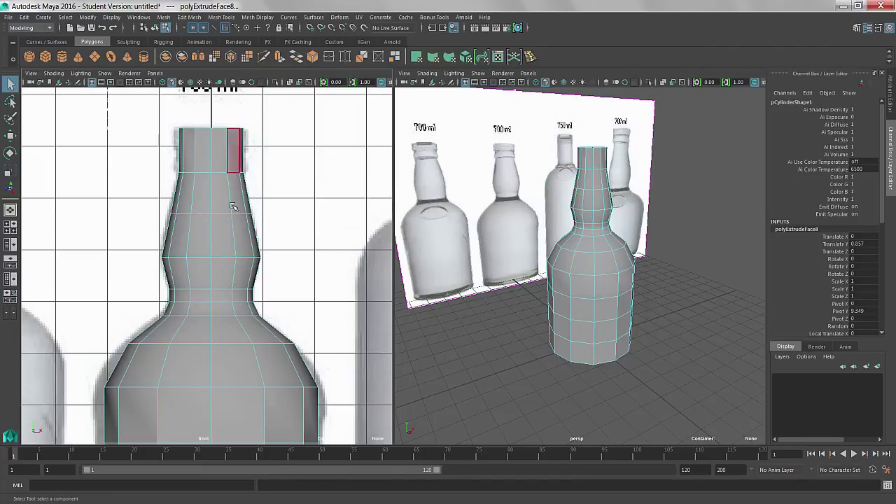
# - Preview the whole bottle with smooth mesh display, view it from above, and undo back to the unsmoothed mesh
pyautogui.click(223, 270)
pyautogui.moveTo(229, 235); pyautogui.dragTo(263, 221, button='right')
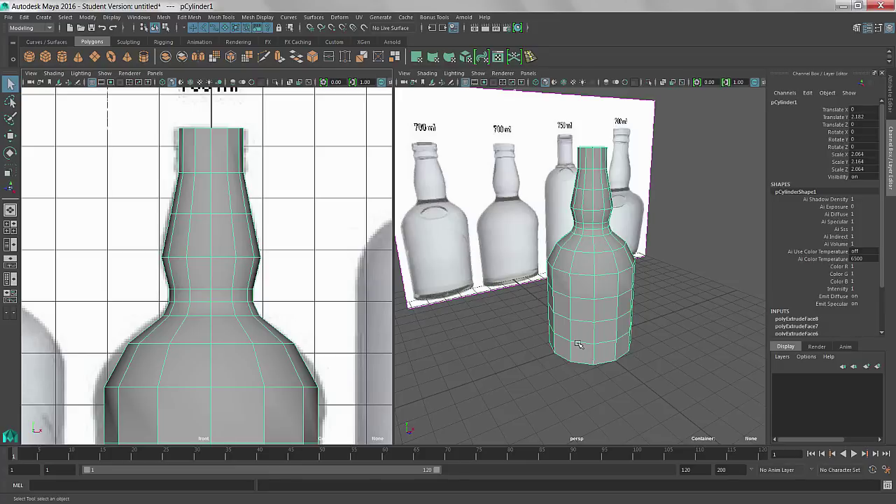
pyautogui.press('3')
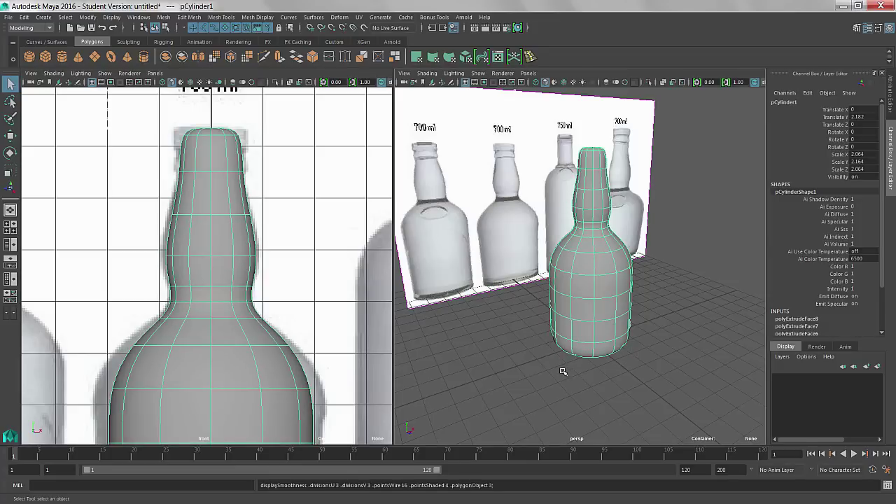
pyautogui.keyDown('alt'); pyautogui.moveTo(563, 371); pyautogui.dragTo(554, 394); pyautogui.keyUp('alt')
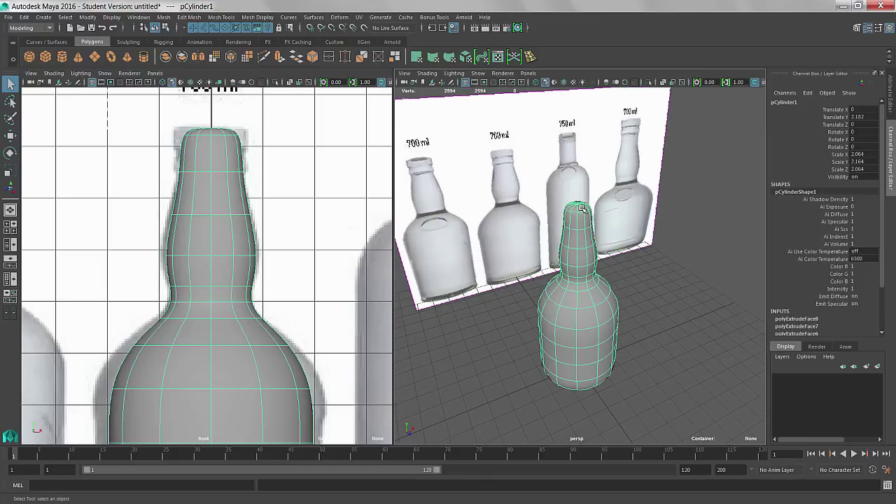
pyautogui.hotkey('ctrl', 'z')
pyautogui.hotkey('ctrl', 'z')
pyautogui.hotkey('ctrl', 'z')
pyautogui.hotkey('ctrl', 'z')
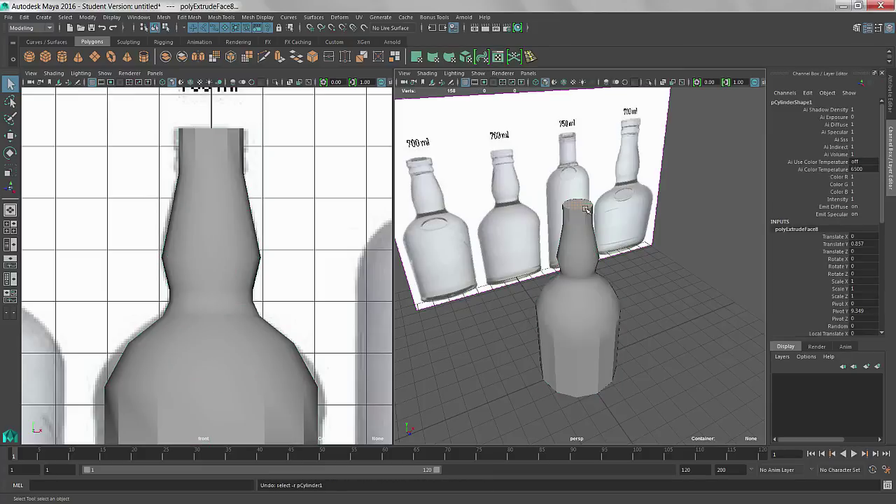
# - Restore the selection of the neck's top cap faces and delete them to open the bottle's mouth
pyautogui.click(580, 225)
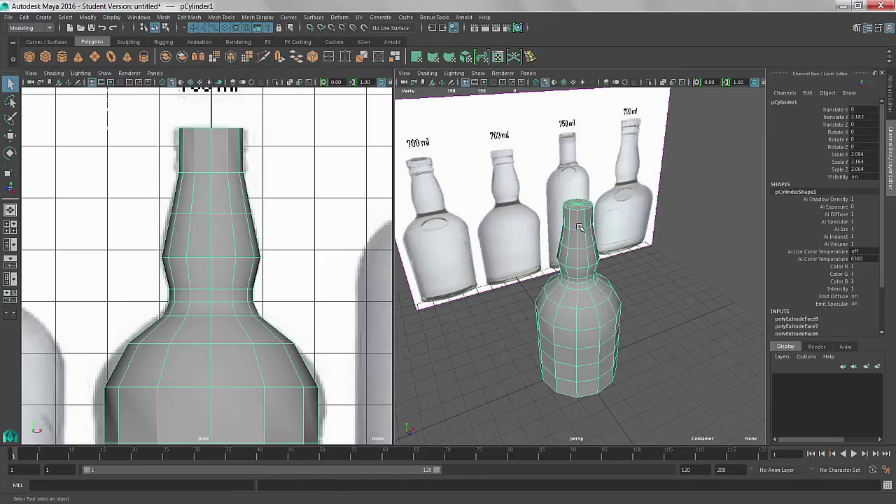
pyautogui.hotkey('ctrl', 'z')
pyautogui.hotkey('ctrl', 'z')
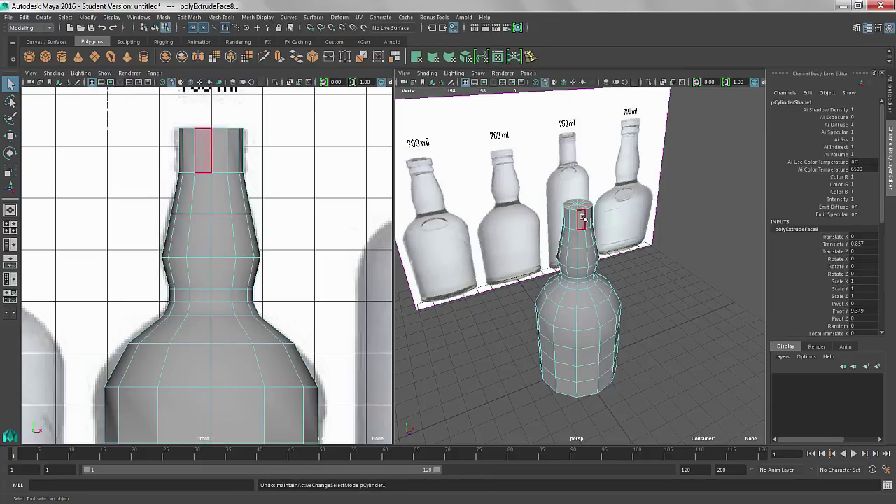
pyautogui.press('Delete')
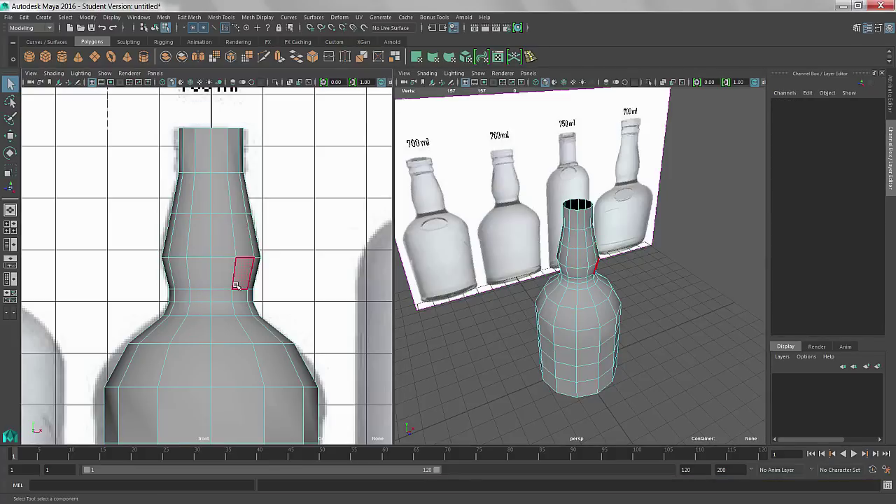
# - Remove the Insert Edge Loop shortcut from the Polygons shelf
pyautogui.keyDown('alt'); pyautogui.moveTo(224, 306); pyautogui.dragTo(184, 310, button='right'); pyautogui.keyUp('alt')
pyautogui.scroll(-5, 184, 310)
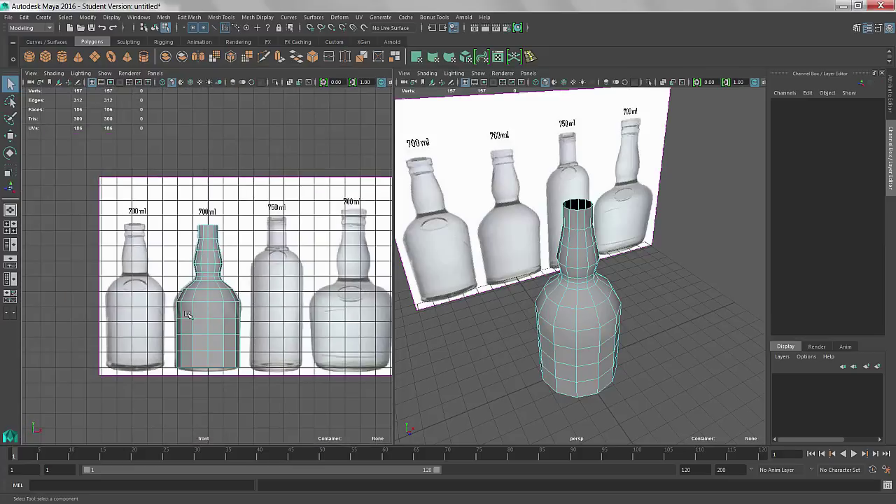
pyautogui.scroll(3, 186, 312)
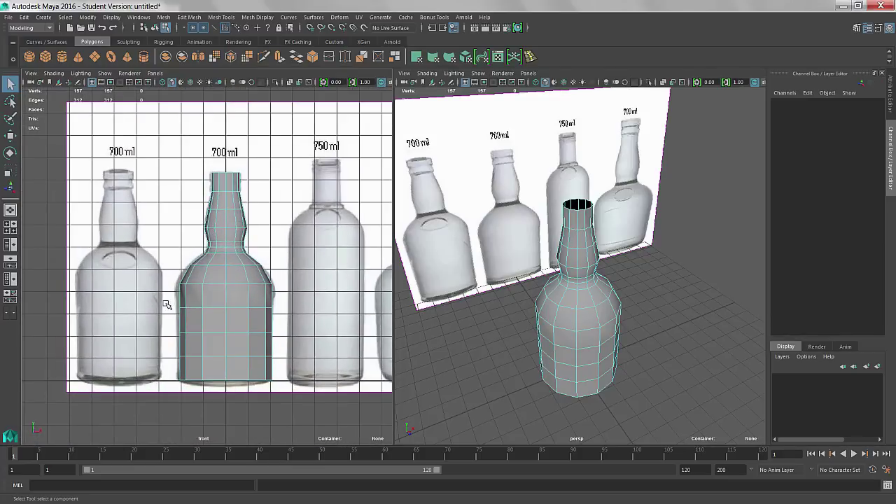
pyautogui.scroll(3, 245, 297)
pyautogui.keyDown('alt'); pyautogui.moveTo(232, 304); pyautogui.dragTo(230, 305, button='middle'); pyautogui.keyUp('alt')
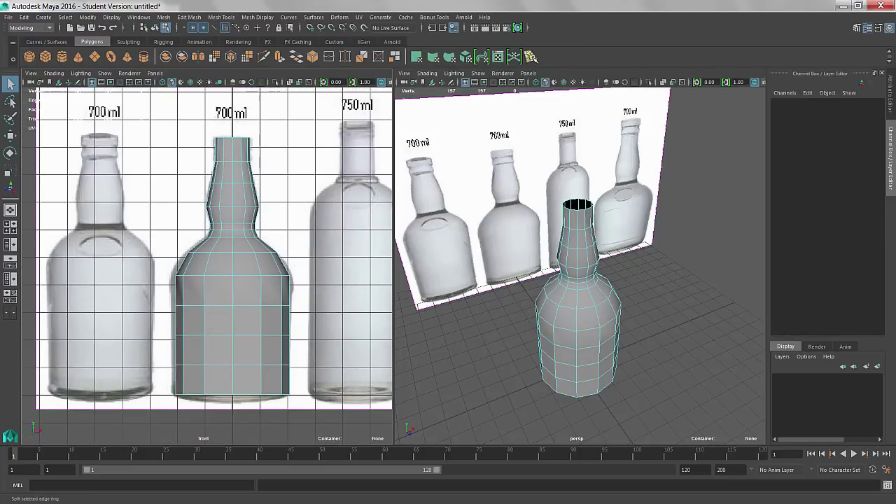
pyautogui.rightClick(530, 57)
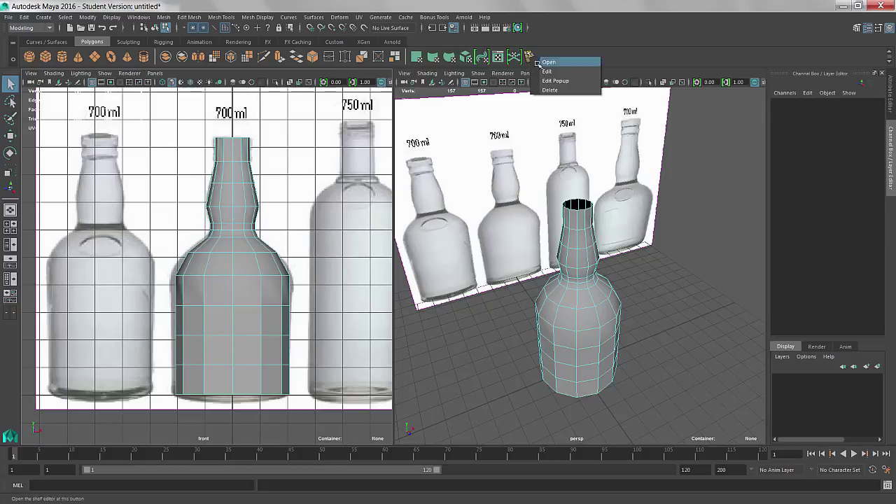
pyautogui.click(550, 91)
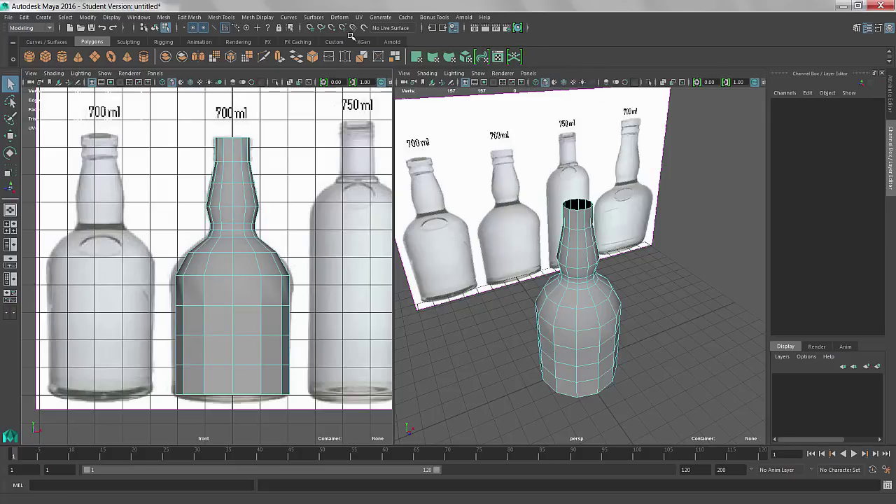
# - Insert an edge loop around the body just above the bottle's base with the Insert Edge Loop tool
pyautogui.click(227, 18)
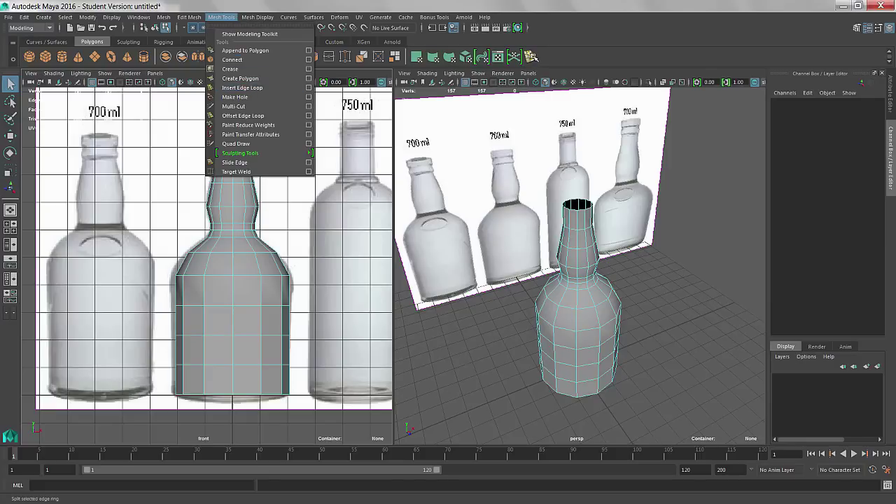
pyautogui.click(243, 87)
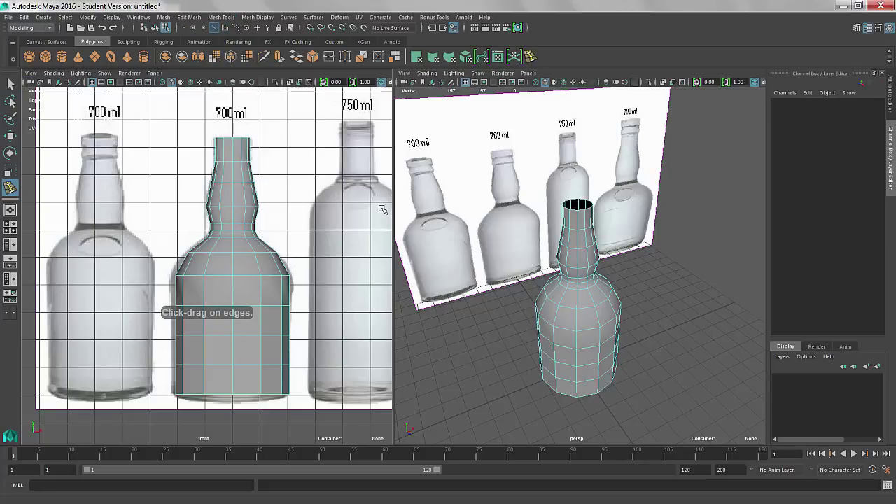
pyautogui.moveTo(260, 383); pyautogui.dragTo(263, 393)
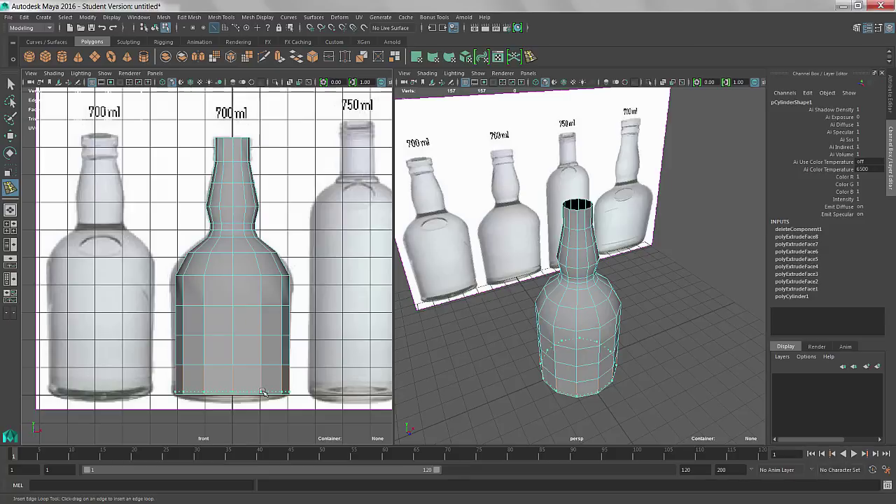
pyautogui.moveTo(263, 393); pyautogui.dragTo(263, 393)
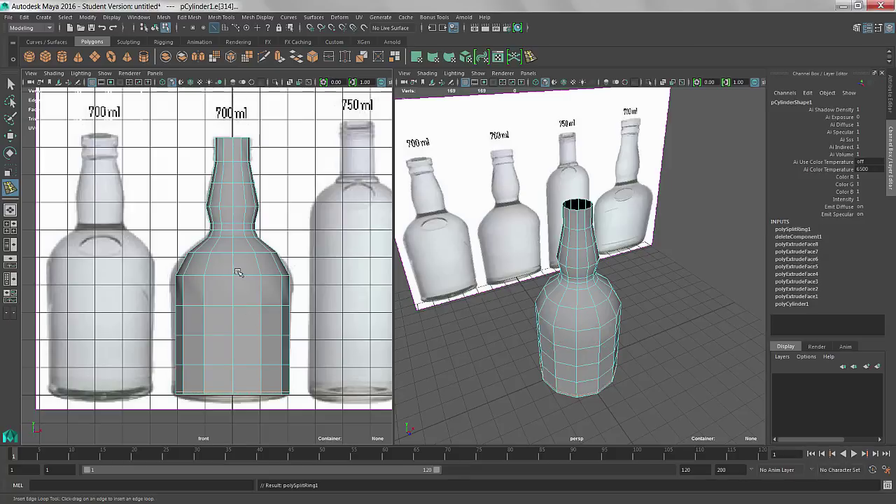
# - Insert an edge loop in the lower part of the shoulder, scale it out slightly and adjust its height to follow the reference
pyautogui.moveTo(232, 263); pyautogui.dragTo(235, 265)
pyautogui.press('r')
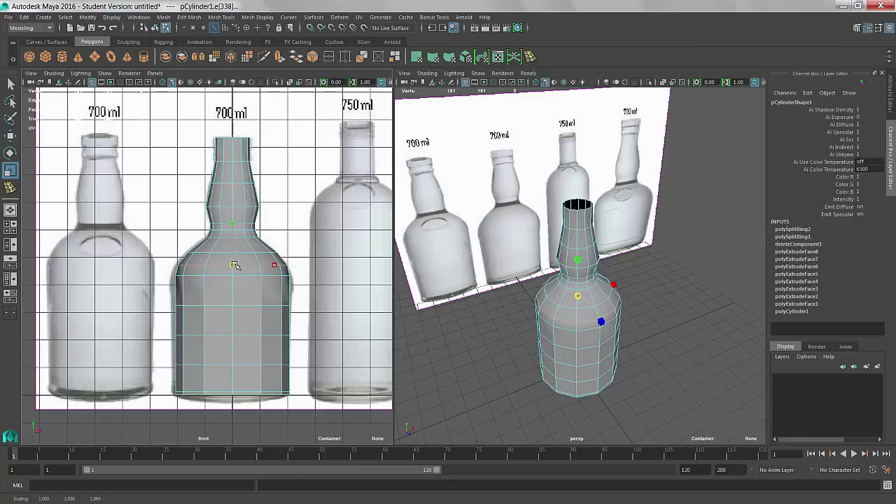
pyautogui.press('w')
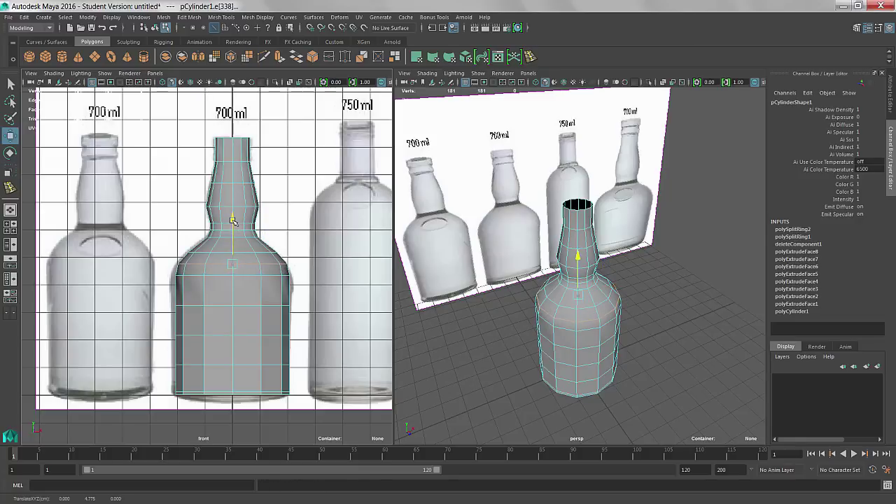
pyautogui.moveTo(233, 222); pyautogui.dragTo(232, 221)
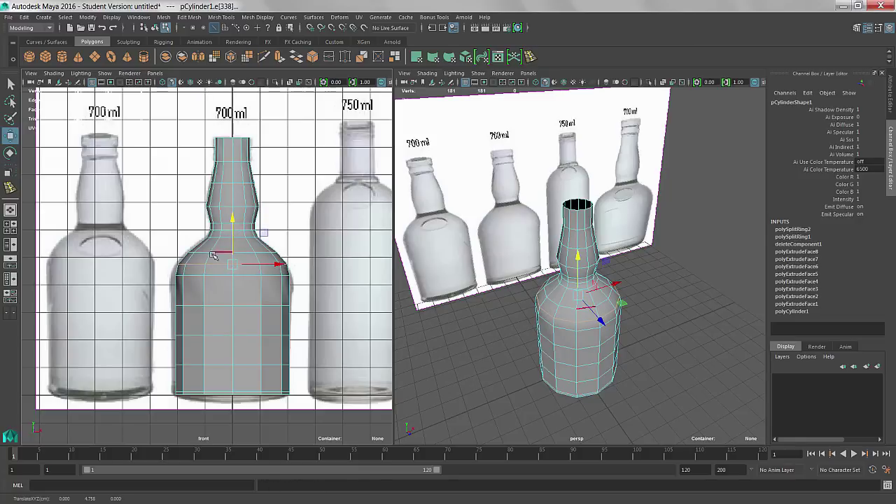
# - Select the existing edge loop higher on the shoulder and scale it out slightly to match the reference outline
pyautogui.click(220, 251)
pyautogui.doubleClick(220, 253)
pyautogui.press('r')
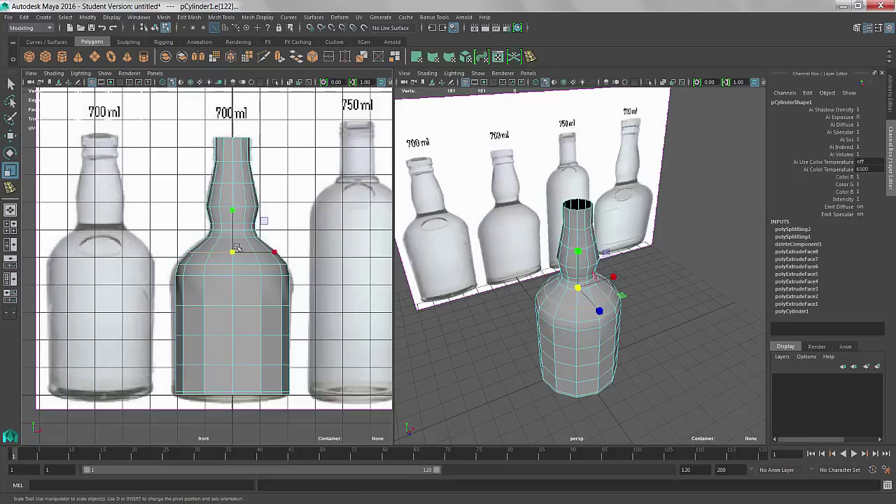
pyautogui.moveTo(234, 252); pyautogui.dragTo(237, 252)
# - Insert edge loops just above and just below the narrow ring under the neck's bulge, plus one in the bulge's lower half scaled slightly outward
pyautogui.scroll(5, 252, 294)
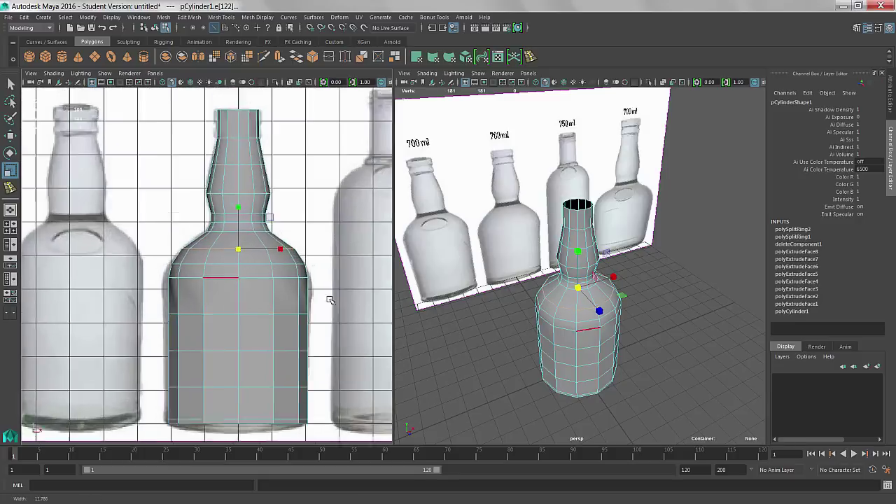
pyautogui.keyDown('alt'); pyautogui.moveTo(250, 326); pyautogui.dragTo(302, 320, button='right'); pyautogui.keyUp('alt')
pyautogui.keyDown('alt'); pyautogui.moveTo(299, 328); pyautogui.dragTo(274, 370, button='middle'); pyautogui.keyUp('alt')
pyautogui.keyDown('alt'); pyautogui.moveTo(268, 250); pyautogui.dragTo(260, 288, button='middle'); pyautogui.keyUp('alt')
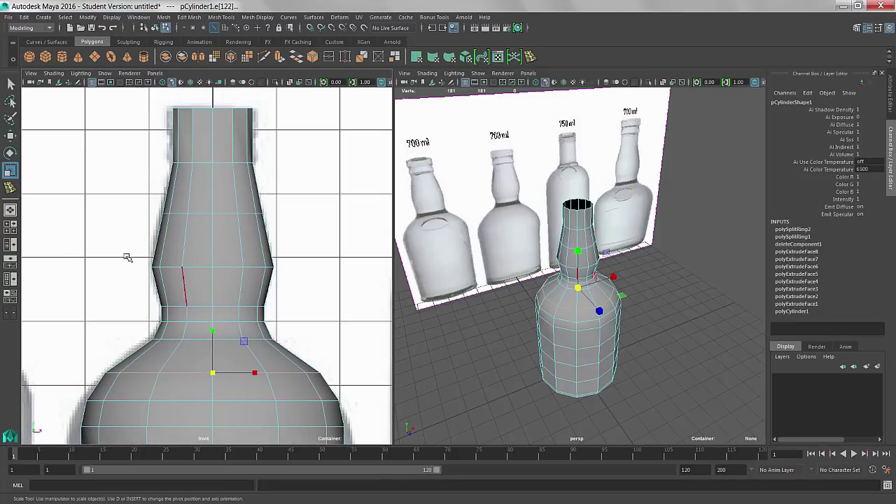
pyautogui.click(9, 187)
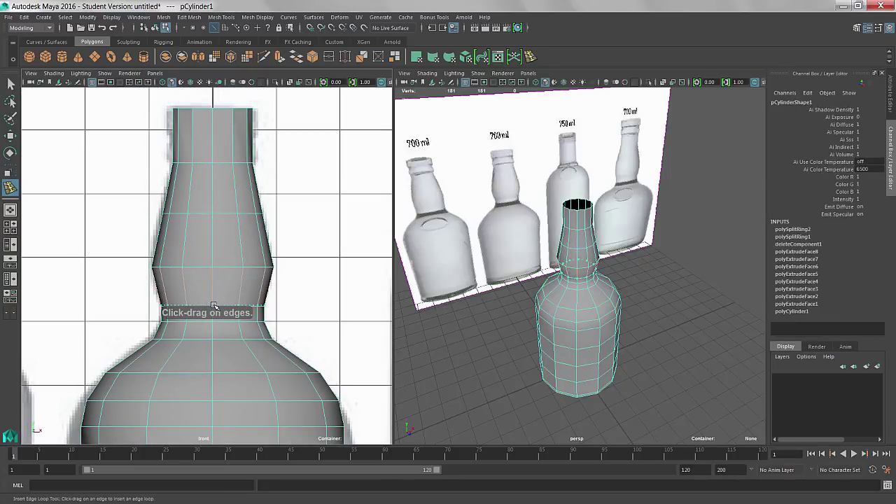
pyautogui.moveTo(214, 304); pyautogui.dragTo(215, 305)
pyautogui.moveTo(213, 335); pyautogui.dragTo(214, 324)
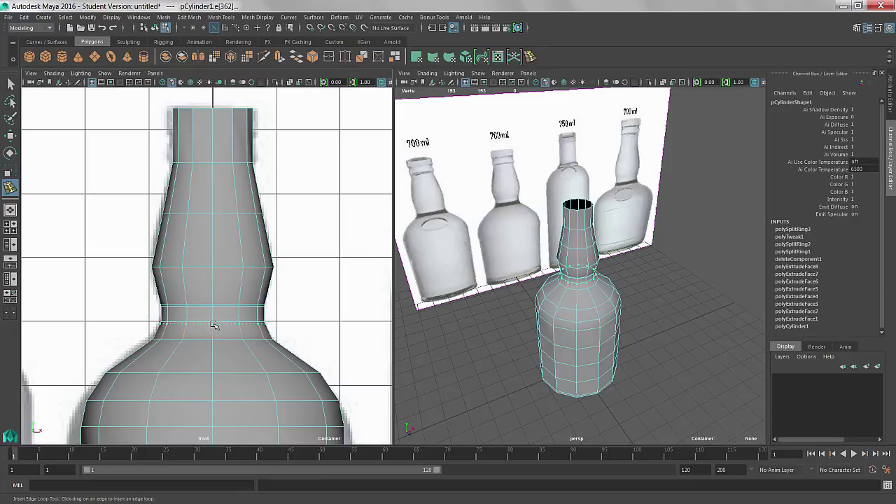
pyautogui.moveTo(214, 325); pyautogui.dragTo(214, 325)
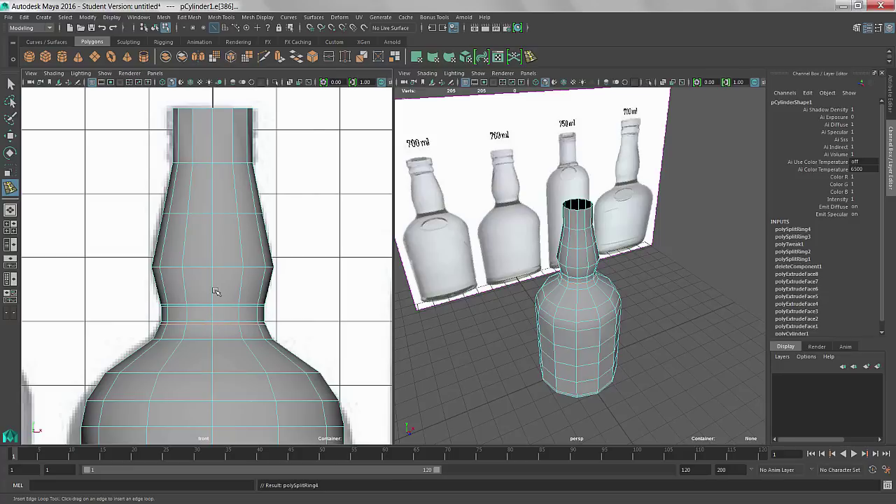
pyautogui.moveTo(211, 288); pyautogui.dragTo(217, 287)
pyautogui.press('r')
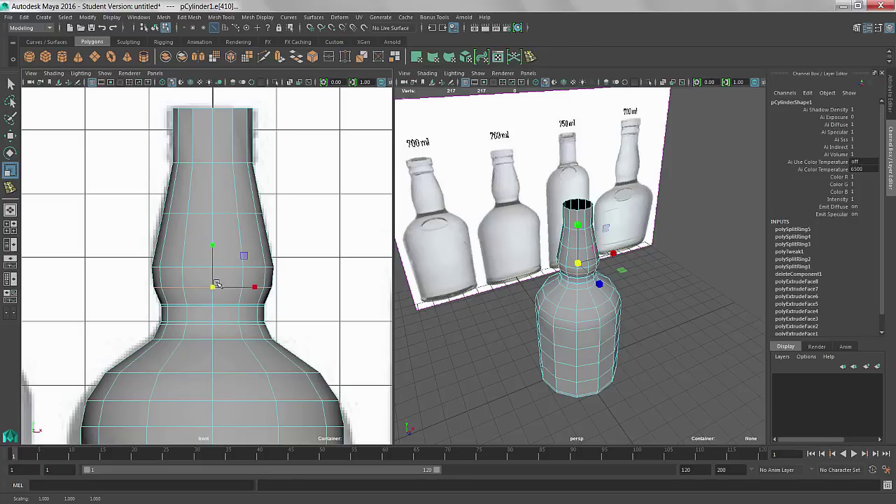
# - Insert three edge loops around the lip: one just below the rim and two close together around its middle
pyautogui.keyDown('alt'); pyautogui.moveTo(214, 207); pyautogui.dragTo(212, 244, button='middle'); pyautogui.keyUp('alt')
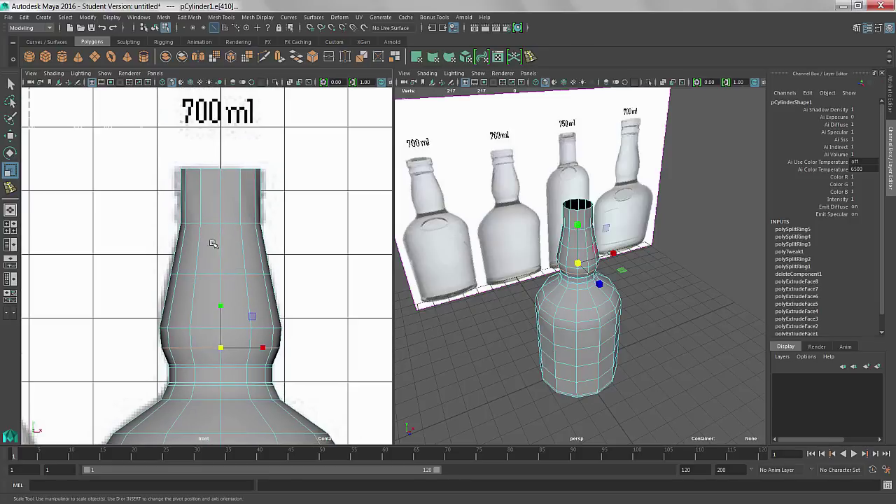
pyautogui.scroll(3, 242, 240)
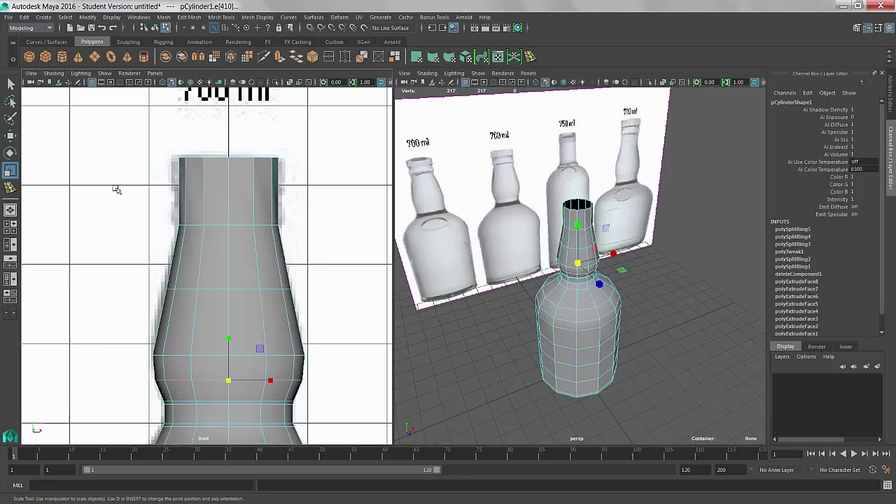
pyautogui.click(10, 188)
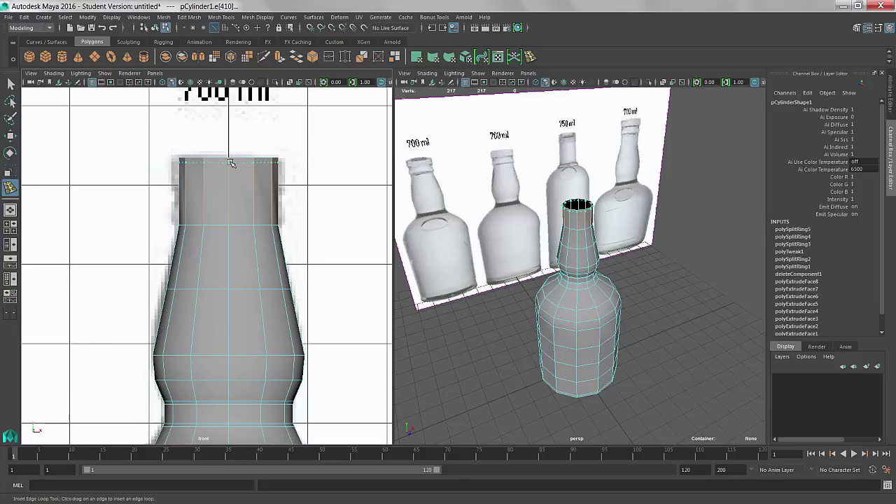
pyautogui.click(231, 163)
pyautogui.moveTo(229, 189); pyautogui.dragTo(231, 200)
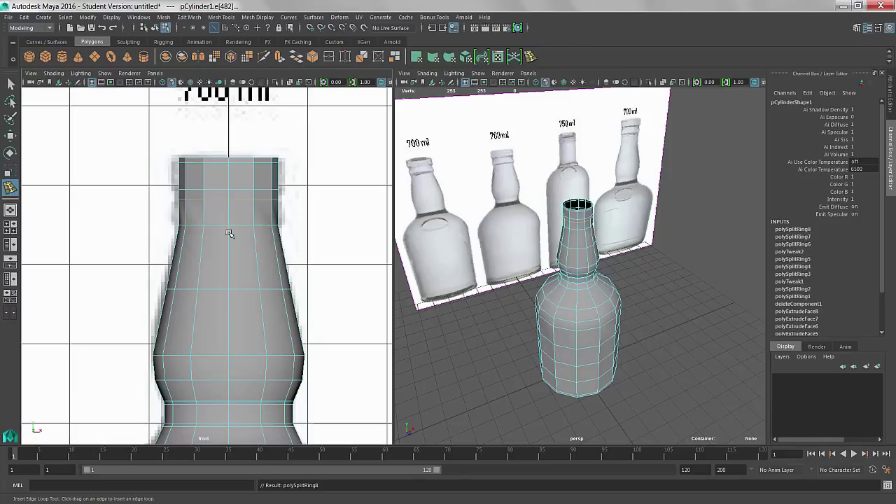
# - Insert an edge loop just below the base of the lip and scale it slightly to fit the neck's outline
pyautogui.moveTo(229, 229); pyautogui.dragTo(229, 230)
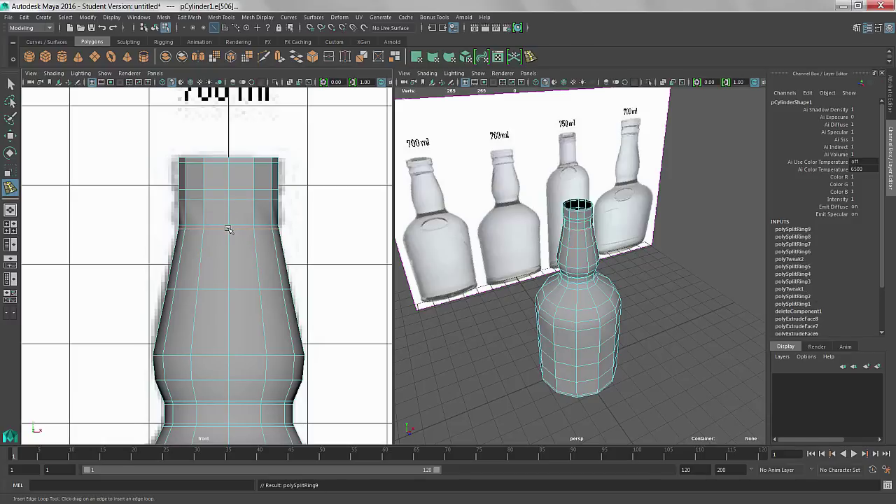
pyautogui.press('r')
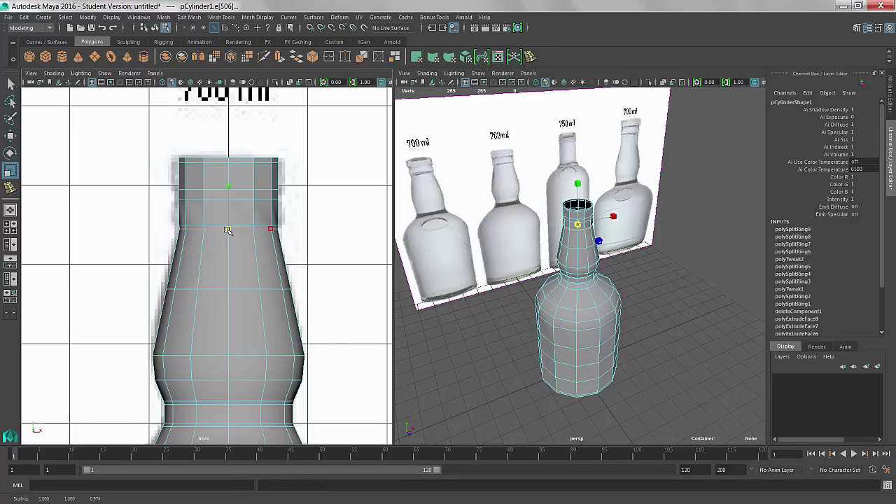
pyautogui.moveTo(227, 229); pyautogui.dragTo(229, 231)
# - Select two full face bands around the lip, one below the rim and one lower down, skipping the narrow bands at the rim and between them
pyautogui.keyDown('alt'); pyautogui.moveTo(240, 258); pyautogui.dragTo(315, 266, button='right'); pyautogui.keyUp('alt')
pyautogui.keyDown('alt'); pyautogui.moveTo(315, 265); pyautogui.dragTo(275, 266, button='middle'); pyautogui.keyUp('alt')
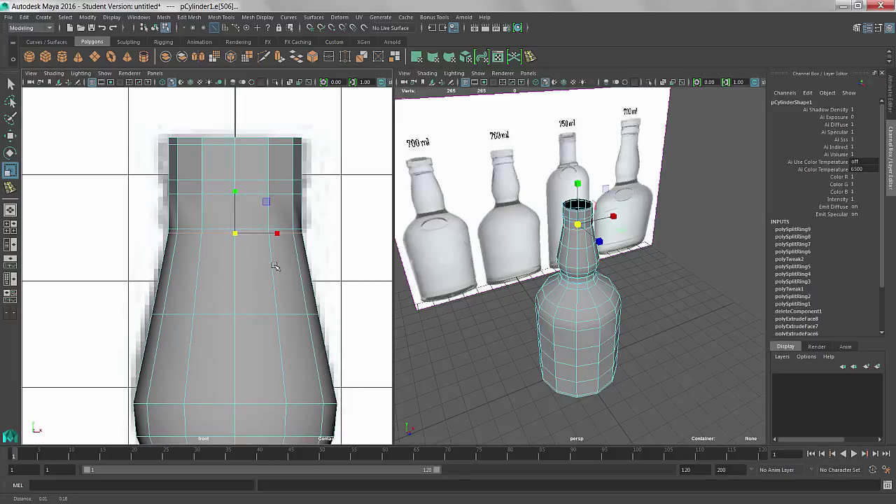
pyautogui.moveTo(275, 266); pyautogui.dragTo(322, 220, button='right')
pyautogui.click(275, 270)
pyautogui.scroll(-4, 276, 286)
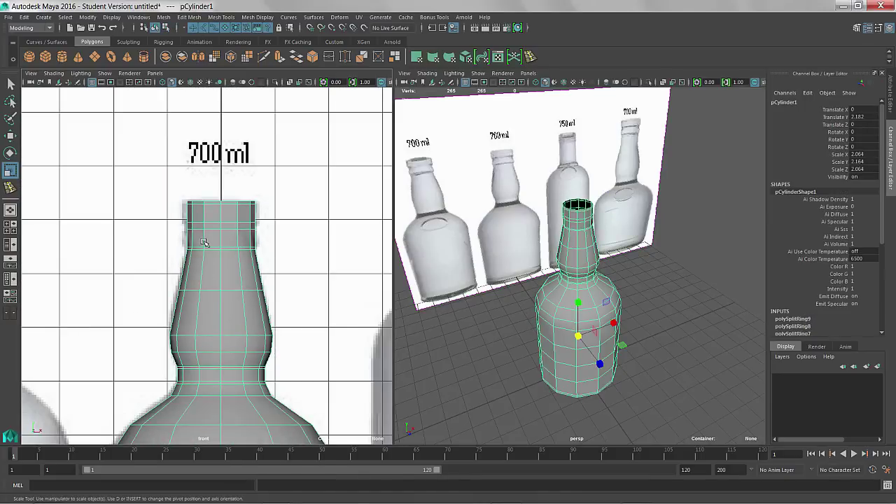
pyautogui.moveTo(203, 242); pyautogui.dragTo(204, 260, button='right')
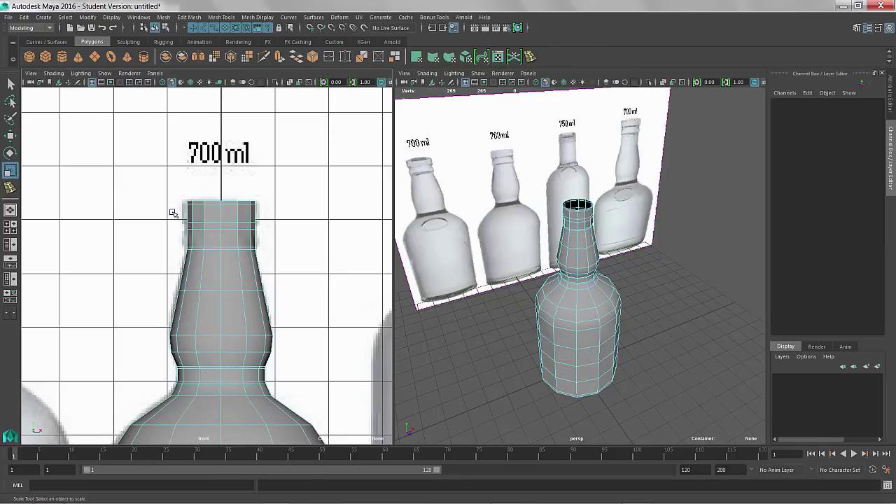
pyautogui.click(265, 213)
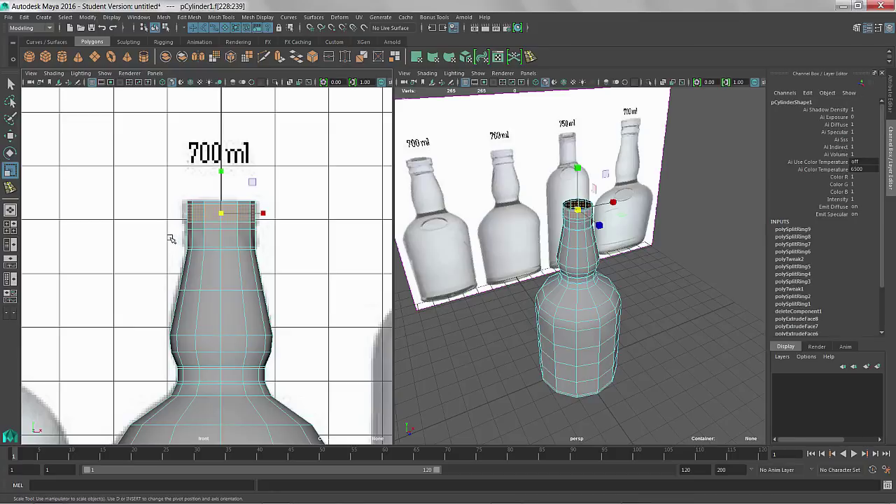
pyautogui.keyDown('shift'); pyautogui.click(267, 236); pyautogui.keyUp('shift')
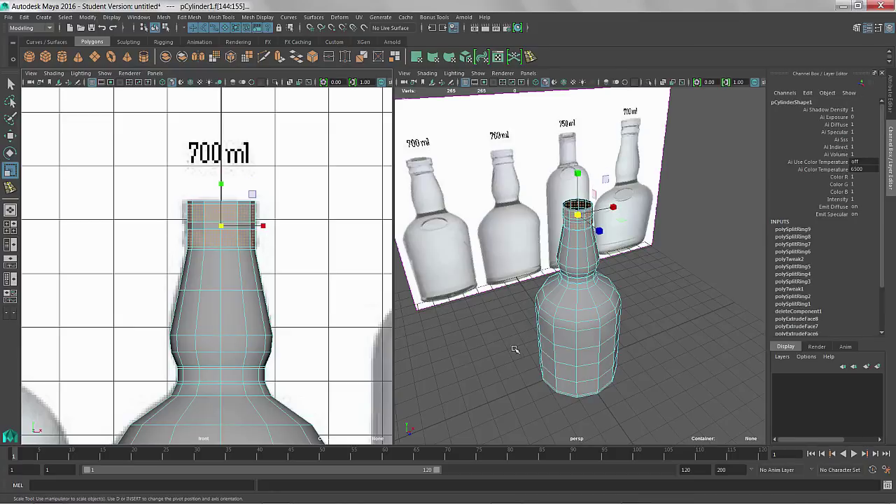
pyautogui.keyDown('alt'); pyautogui.moveTo(516, 349); pyautogui.dragTo(602, 342, button='right'); pyautogui.keyUp('alt')
pyautogui.keyDown('alt'); pyautogui.moveTo(602, 342); pyautogui.dragTo(515, 310); pyautogui.keyUp('alt')
pyautogui.press('f')
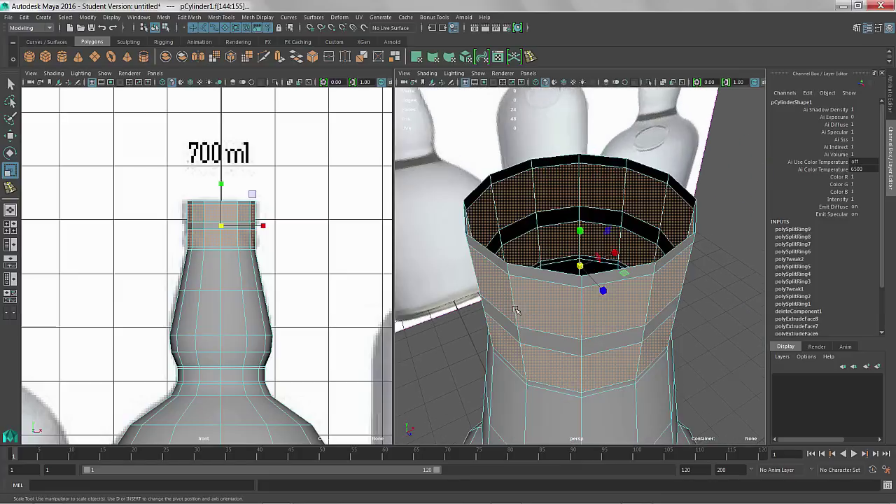
pyautogui.keyDown('alt'); pyautogui.moveTo(579, 342); pyautogui.dragTo(530, 341, button='right'); pyautogui.keyUp('alt')
pyautogui.keyDown('alt'); pyautogui.moveTo(530, 341); pyautogui.dragTo(420, 258); pyautogui.keyUp('alt')
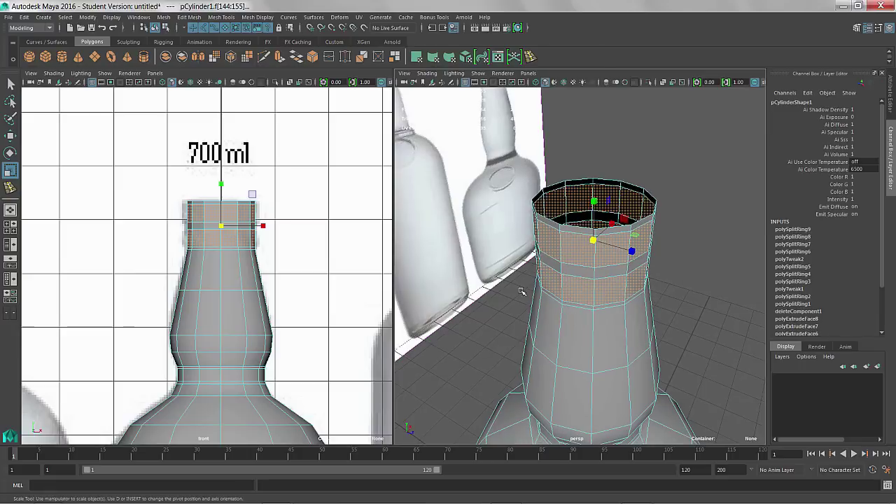
# - Extrude the two selected lip bands outward with a thickness of 0.1 and return to object mode
pyautogui.click(281, 57)
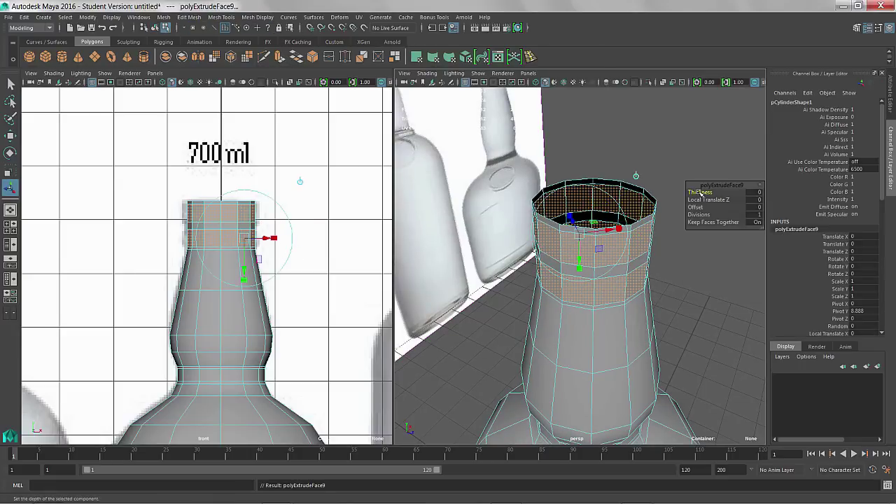
pyautogui.moveTo(700, 193); pyautogui.dragTo(701, 192)
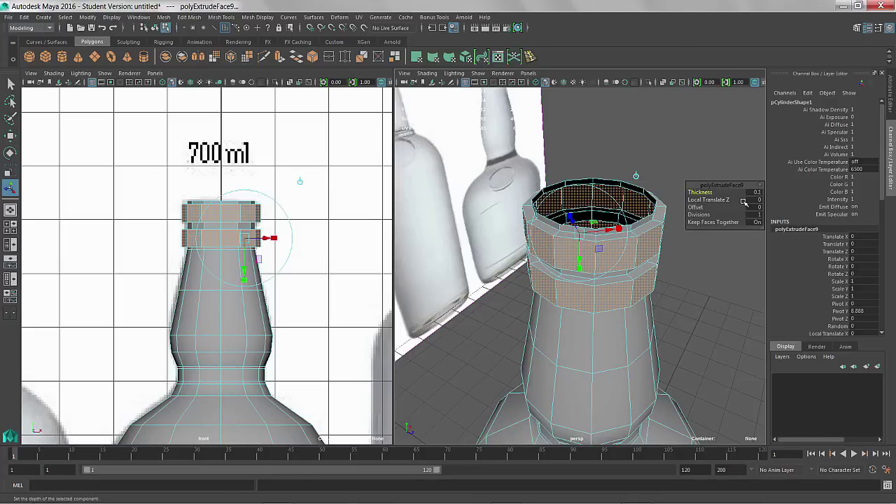
pyautogui.keyDown('alt'); pyautogui.moveTo(684, 287); pyautogui.dragTo(629, 266); pyautogui.keyUp('alt')
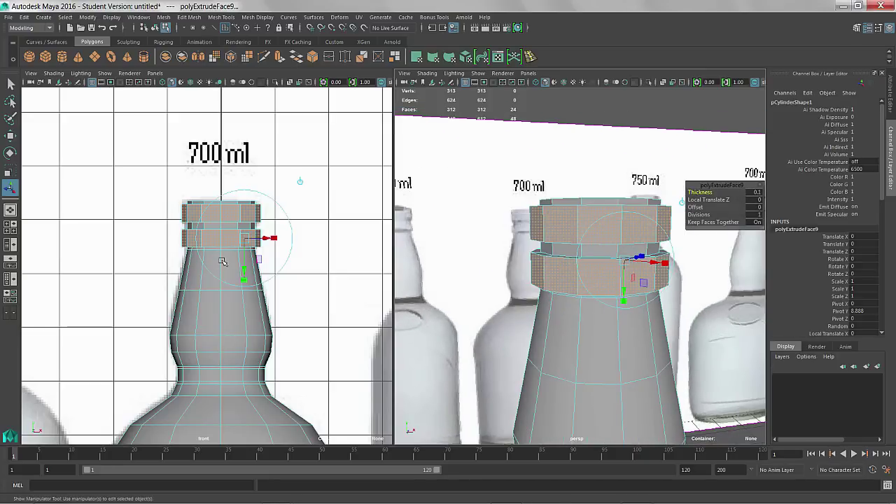
pyautogui.press('q')
pyautogui.moveTo(222, 262); pyautogui.dragTo(244, 261, button='right')
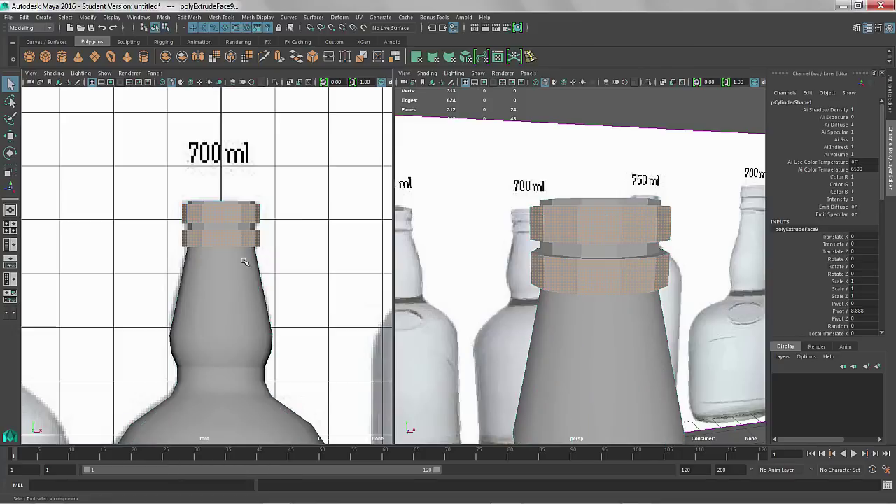
pyautogui.press('F8')
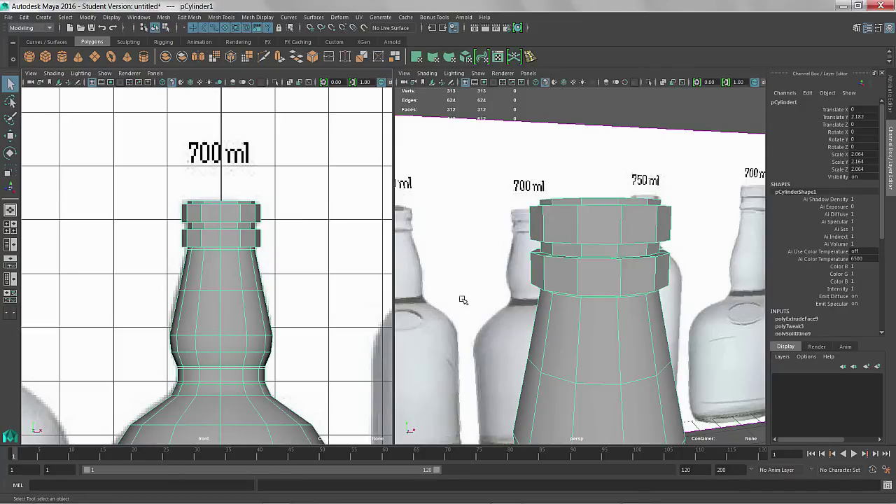
# - Examine the extruded lip rings from several angles, comparing the smooth preview with the unsmoothed mesh
pyautogui.keyDown('alt'); pyautogui.moveTo(462, 300); pyautogui.dragTo(551, 338); pyautogui.keyUp('alt')
pyautogui.press('space')
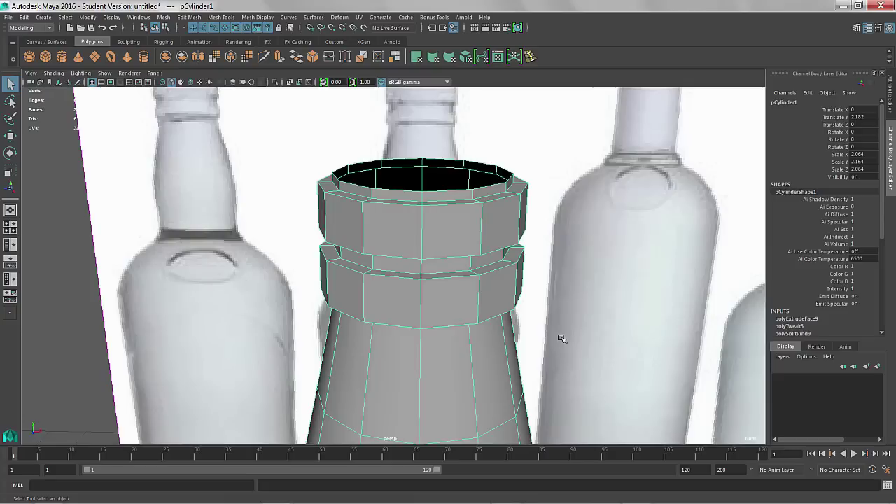
pyautogui.scroll(4, 462, 334)
pyautogui.keyDown('alt'); pyautogui.moveTo(447, 334); pyautogui.dragTo(426, 306); pyautogui.keyUp('alt')
pyautogui.keyDown('alt'); pyautogui.moveTo(426, 306); pyautogui.dragTo(460, 292, button='right'); pyautogui.keyUp('alt')
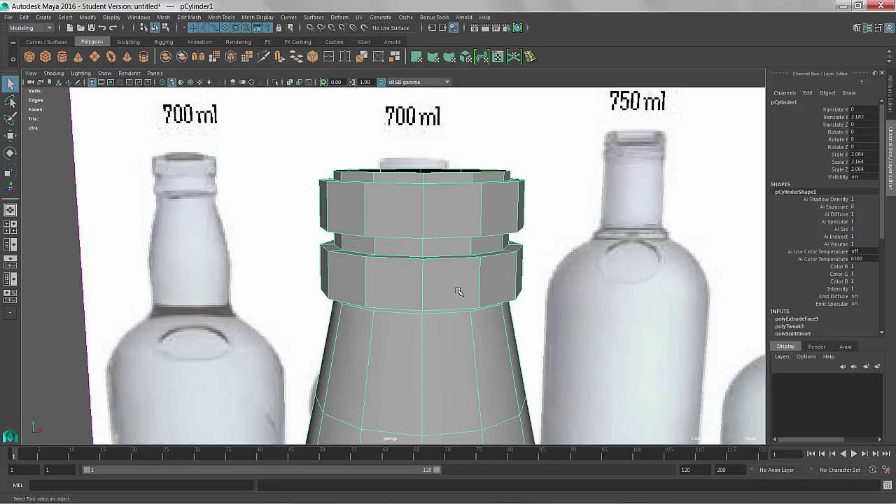
pyautogui.press('3')
pyautogui.keyDown('alt'); pyautogui.moveTo(521, 342); pyautogui.dragTo(467, 327); pyautogui.keyUp('alt')
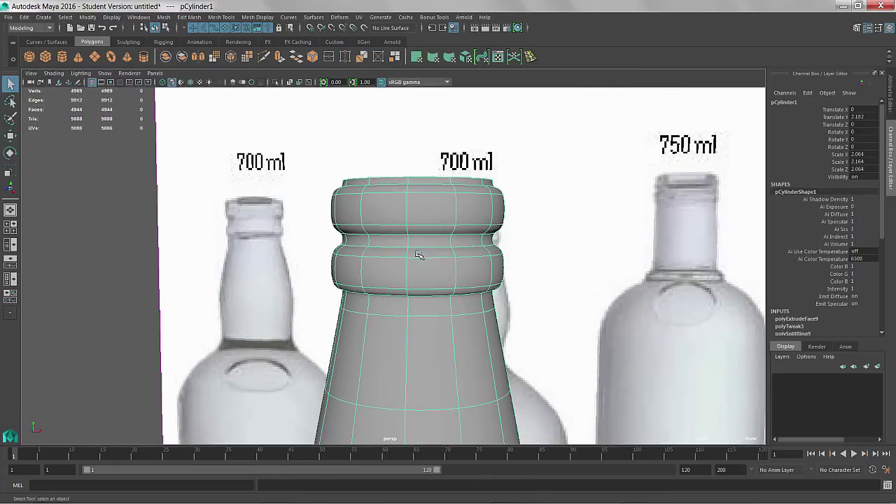
pyautogui.keyDown('alt'); pyautogui.moveTo(344, 238); pyautogui.dragTo(434, 231); pyautogui.keyUp('alt')
pyautogui.press('1')
pyautogui.keyDown('alt'); pyautogui.moveTo(438, 232); pyautogui.dragTo(454, 233, button='right'); pyautogui.keyUp('alt')
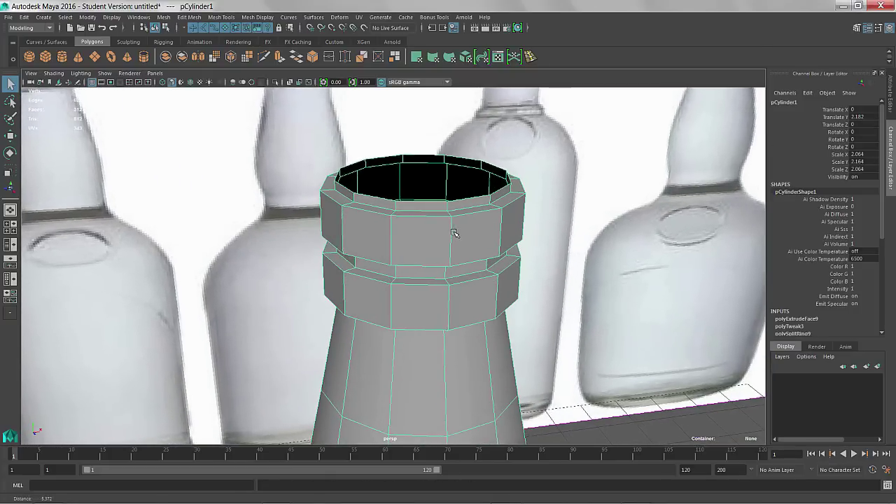
pyautogui.keyDown('alt'); pyautogui.moveTo(409, 217); pyautogui.dragTo(408, 252); pyautogui.keyUp('alt')
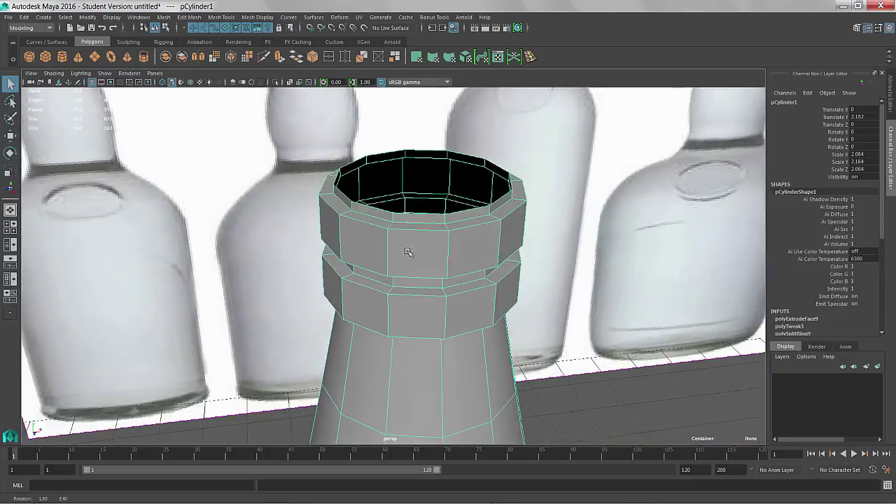
pyautogui.keyDown('alt'); pyautogui.moveTo(410, 254); pyautogui.dragTo(492, 249, button='right'); pyautogui.keyUp('alt')
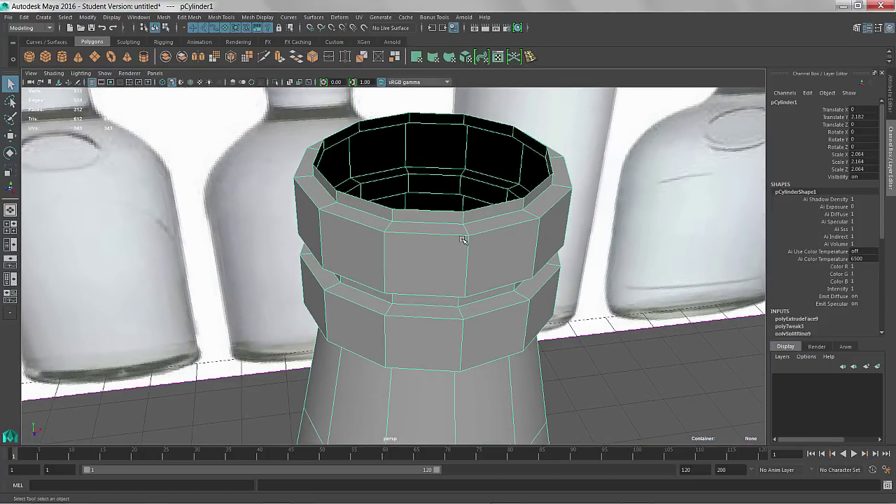
pyautogui.keyDown('alt'); pyautogui.moveTo(463, 240); pyautogui.dragTo(438, 230); pyautogui.keyUp('alt')
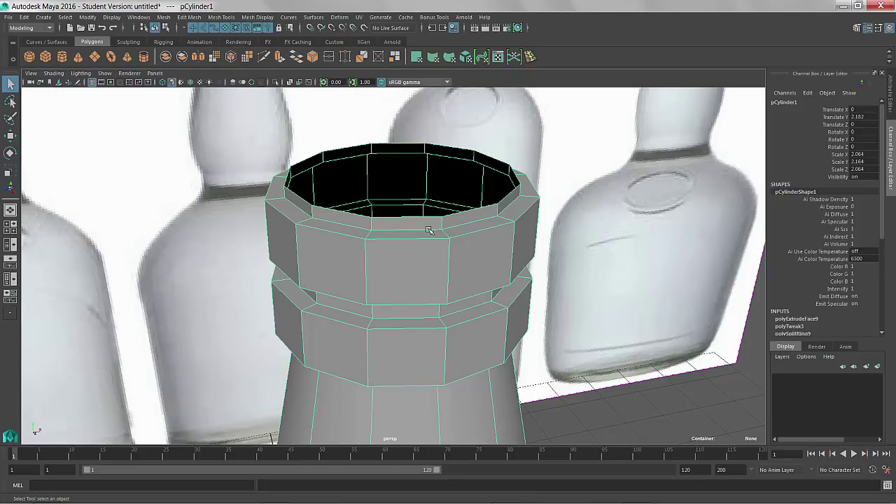
# - Select the four inner-corner edge loops where the top and underside of each raised lip ring meet the neck
pyautogui.rightClick(428, 230)
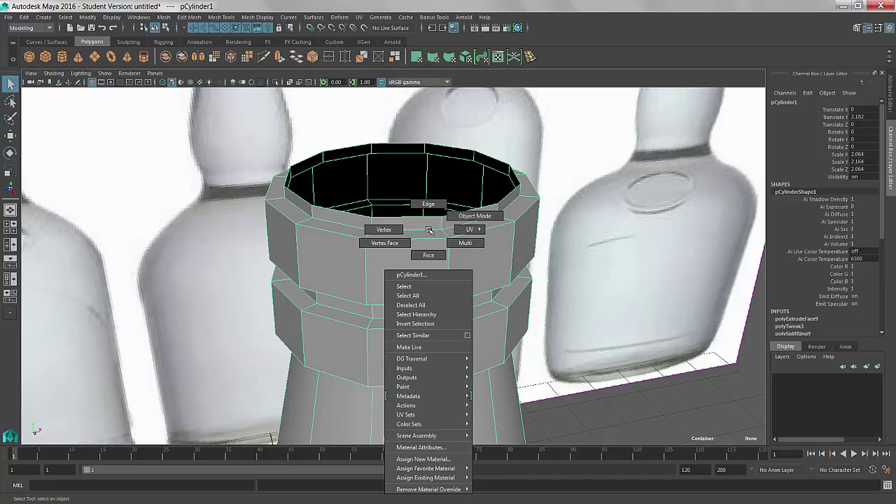
pyautogui.click(429, 204)
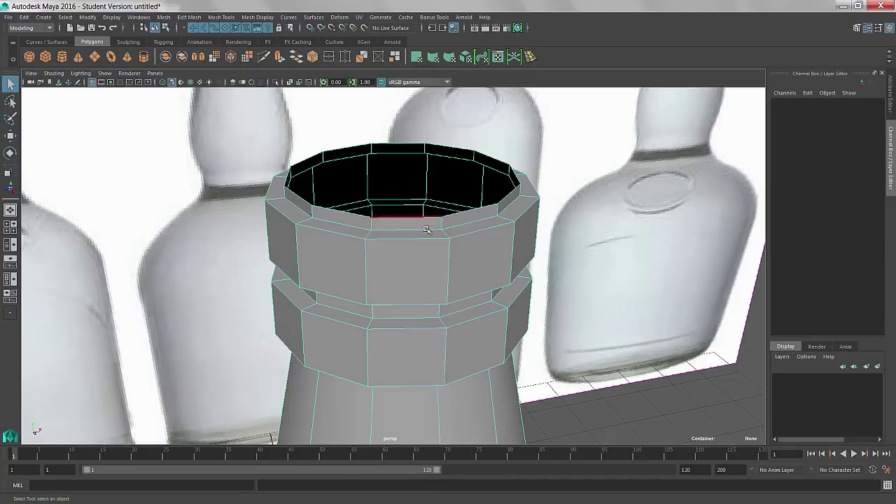
pyautogui.click(426, 230)
pyautogui.keyDown('alt'); pyautogui.moveTo(418, 259); pyautogui.dragTo(416, 224); pyautogui.keyUp('alt')
pyautogui.click(417, 202)
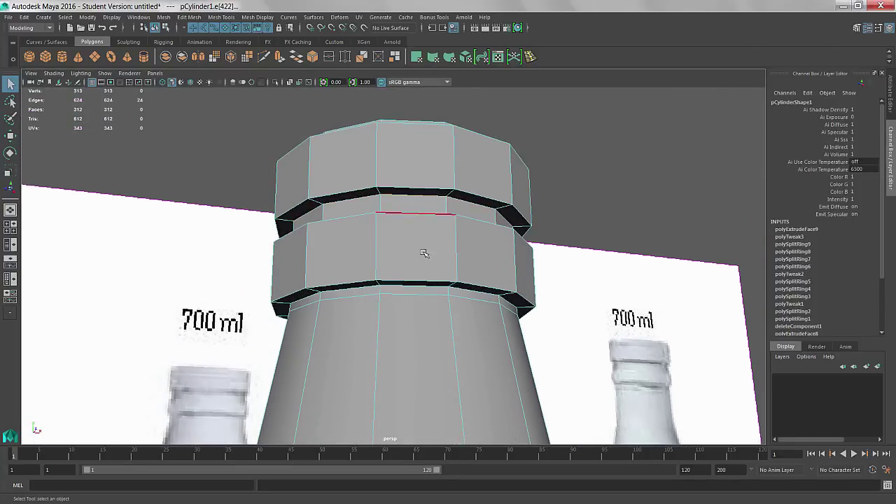
pyautogui.click(422, 285)
pyautogui.keyDown('alt'); pyautogui.moveTo(422, 286); pyautogui.dragTo(421, 292); pyautogui.keyUp('alt')
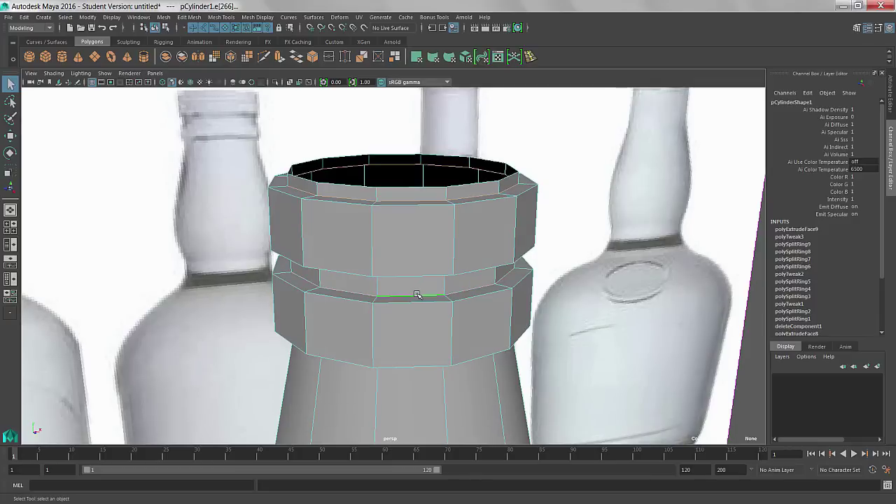
pyautogui.click(417, 301)
pyautogui.press('4')
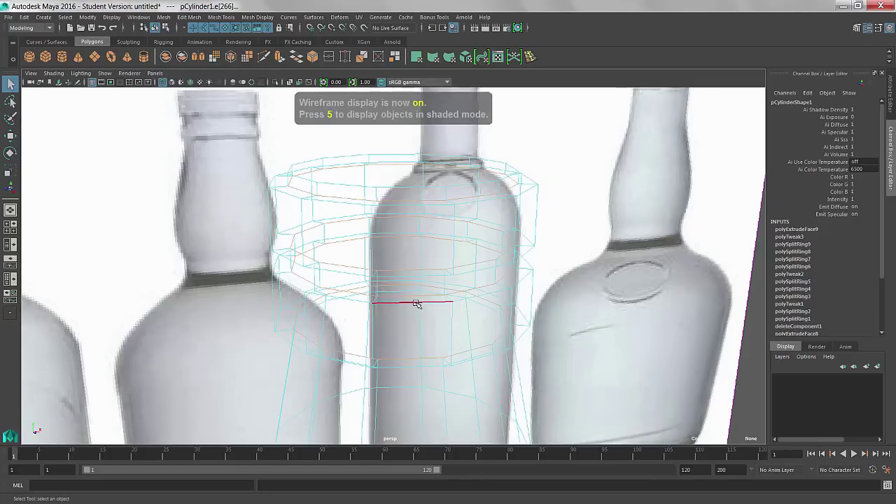
pyautogui.keyDown('alt'); pyautogui.moveTo(462, 332); pyautogui.dragTo(511, 331); pyautogui.keyUp('alt')
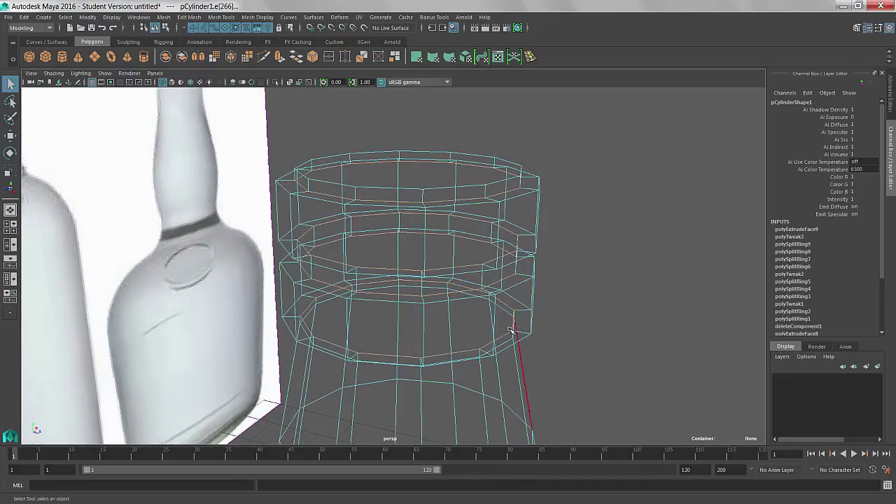
pyautogui.press('5')
pyautogui.keyDown('alt'); pyautogui.moveTo(490, 321); pyautogui.dragTo(381, 299); pyautogui.keyUp('alt')
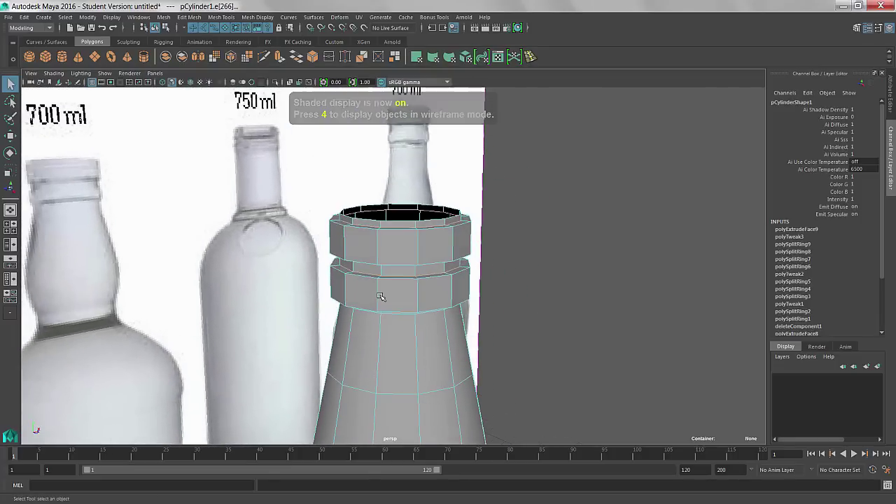
pyautogui.scroll(3, 380, 299)
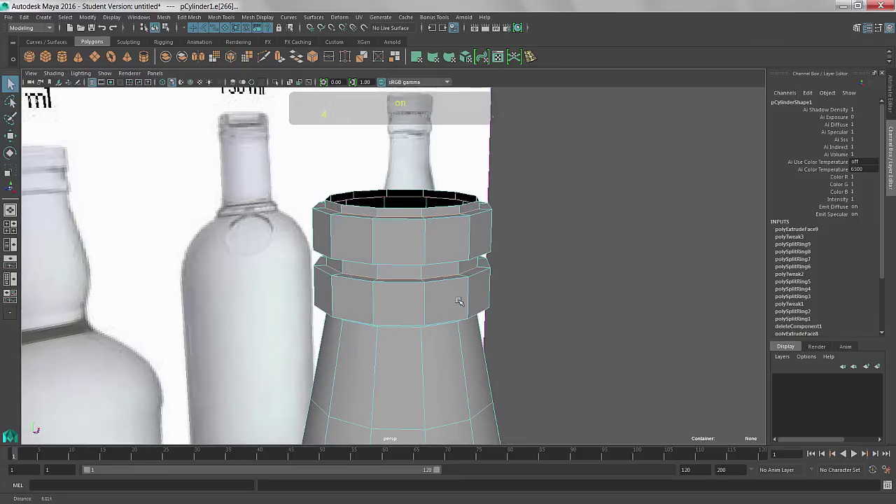
# - Bevel the selected inner-corner edge loops with a fraction of 0.5 and 1 segment
pyautogui.click(195, 19)
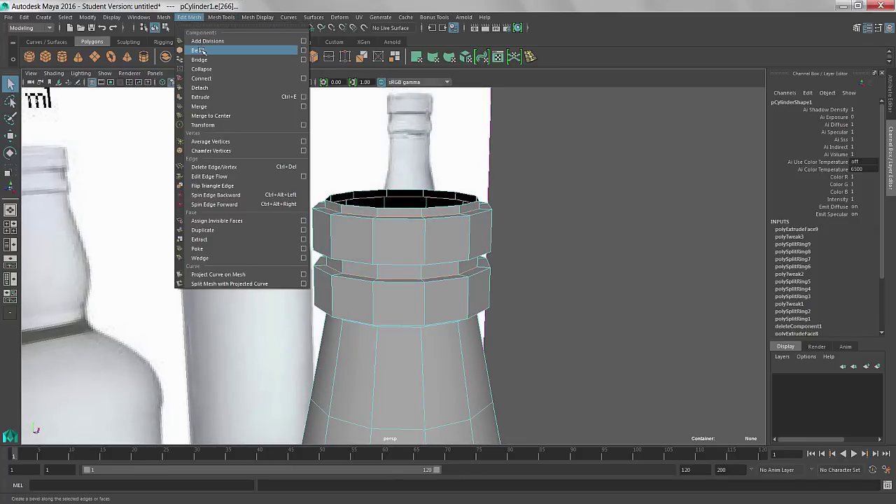
pyautogui.click(198, 50)
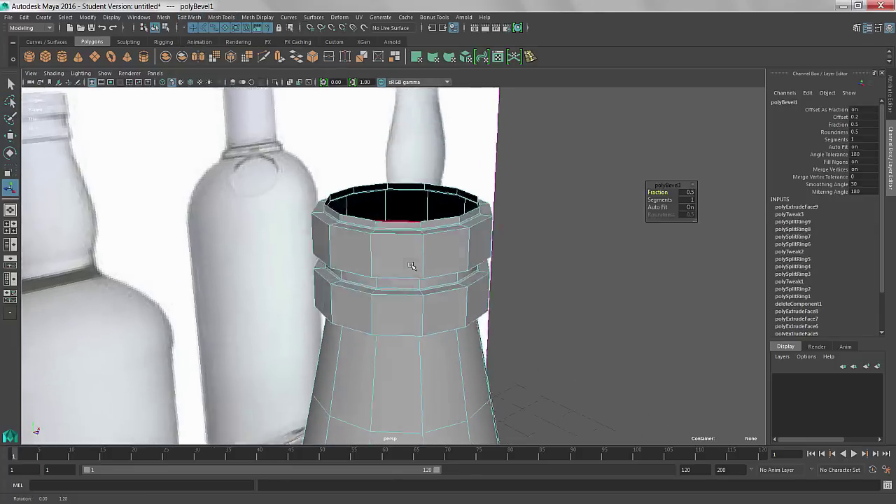
pyautogui.keyDown('alt'); pyautogui.moveTo(411, 266); pyautogui.dragTo(637, 263, button='right'); pyautogui.keyUp('alt')
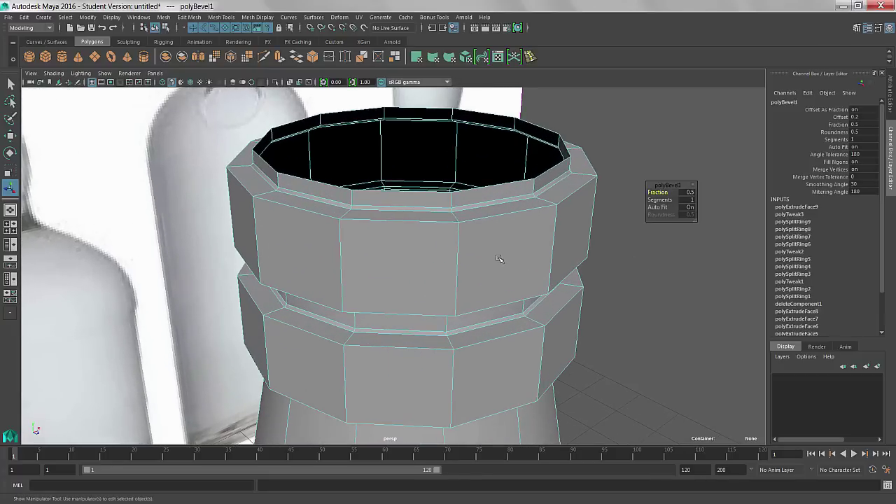
pyautogui.keyDown('alt'); pyautogui.moveTo(499, 259); pyautogui.dragTo(544, 250, button='right'); pyautogui.keyUp('alt')
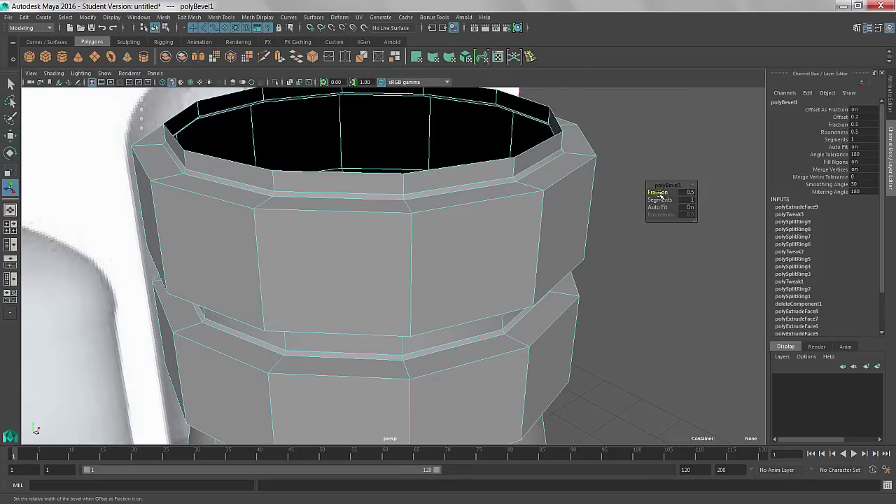
pyautogui.moveTo(659, 194); pyautogui.dragTo(661, 195)
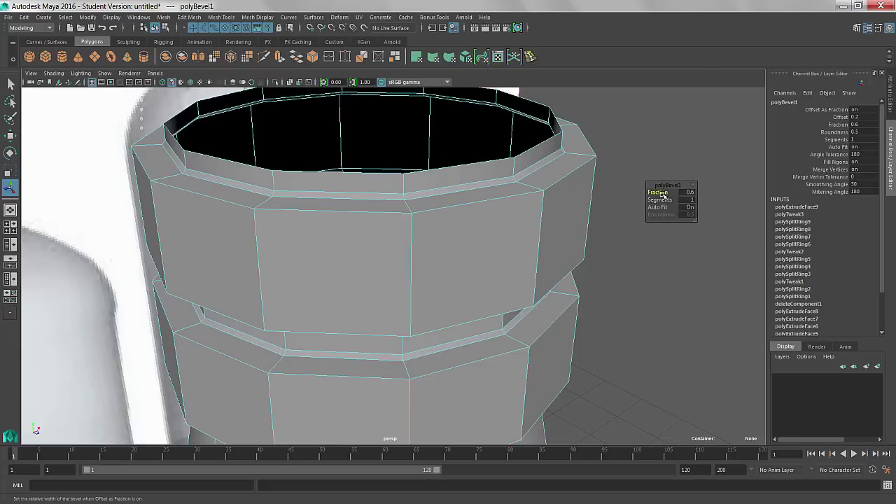
pyautogui.moveTo(661, 196); pyautogui.dragTo(422, 220)
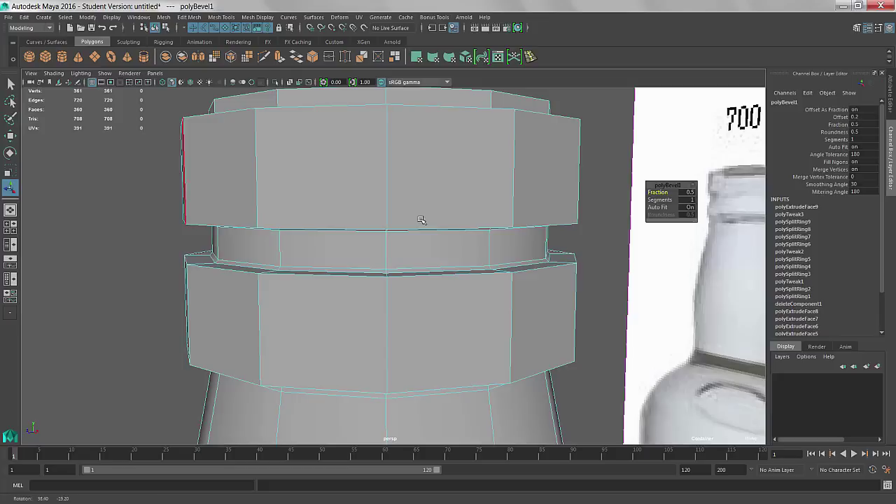
pyautogui.keyDown('alt'); pyautogui.moveTo(490, 247); pyautogui.dragTo(245, 203, button='right'); pyautogui.keyUp('alt')
pyautogui.keyDown('alt'); pyautogui.moveTo(425, 250); pyautogui.dragTo(330, 260, button='right'); pyautogui.keyUp('alt')
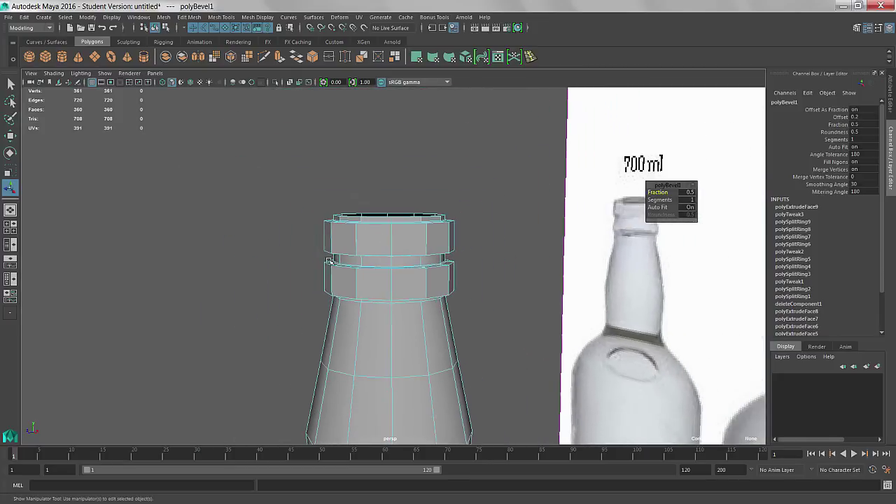
pyautogui.keyDown('alt'); pyautogui.moveTo(386, 339); pyautogui.dragTo(393, 241, button='middle'); pyautogui.keyUp('alt')
pyautogui.keyDown('alt'); pyautogui.moveTo(392, 242); pyautogui.dragTo(260, 256, button='right'); pyautogui.keyUp('alt')
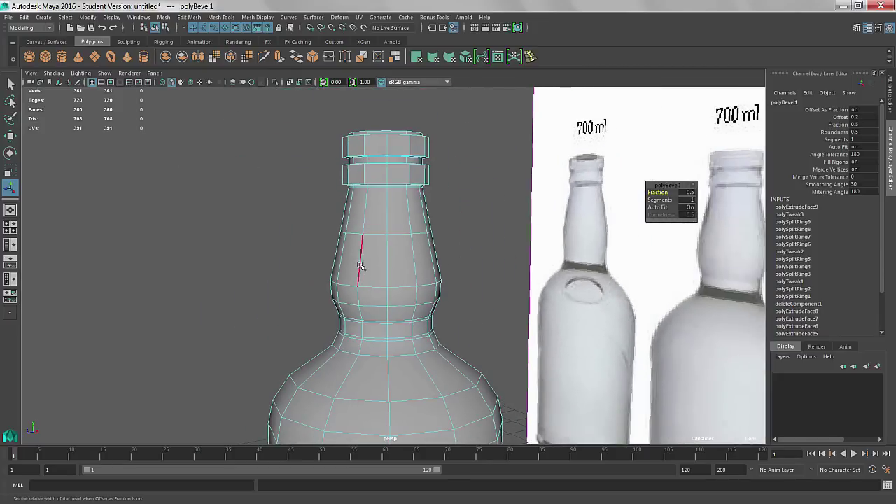
# - Leave component mode after the bevel and scale the edge loop at the very bottom of the bottle inward to about 0.96
pyautogui.moveTo(390, 235); pyautogui.dragTo(416, 222, button='right')
pyautogui.click(414, 252)
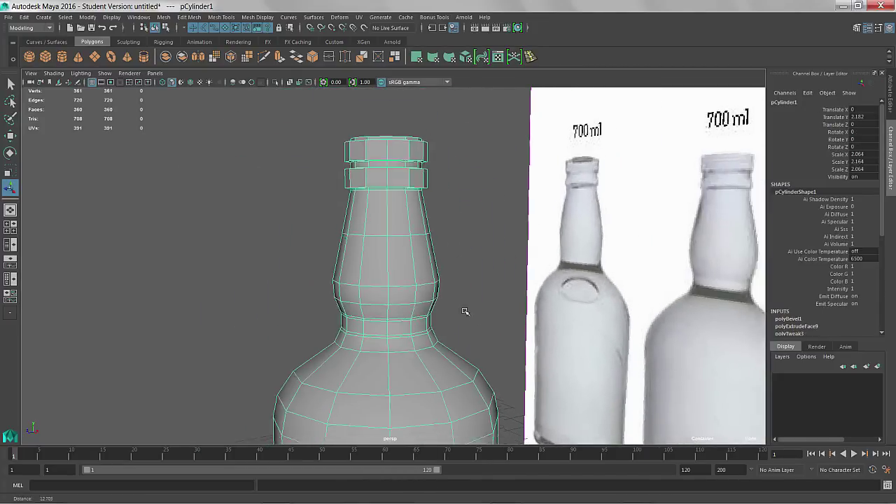
pyautogui.keyDown('alt'); pyautogui.moveTo(465, 310); pyautogui.dragTo(445, 219); pyautogui.keyUp('alt')
pyautogui.keyDown('alt'); pyautogui.moveTo(379, 269); pyautogui.dragTo(354, 270); pyautogui.keyUp('alt')
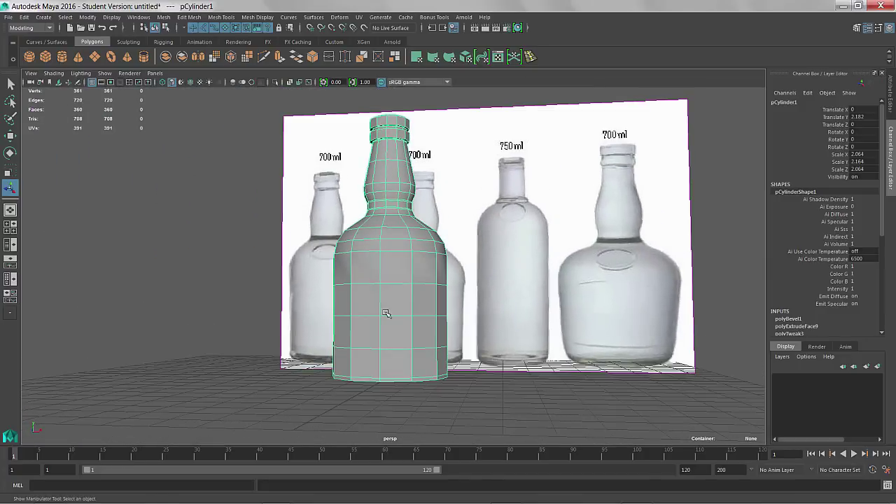
pyautogui.keyDown('alt'); pyautogui.moveTo(386, 313); pyautogui.dragTo(454, 326, button='right'); pyautogui.keyUp('alt')
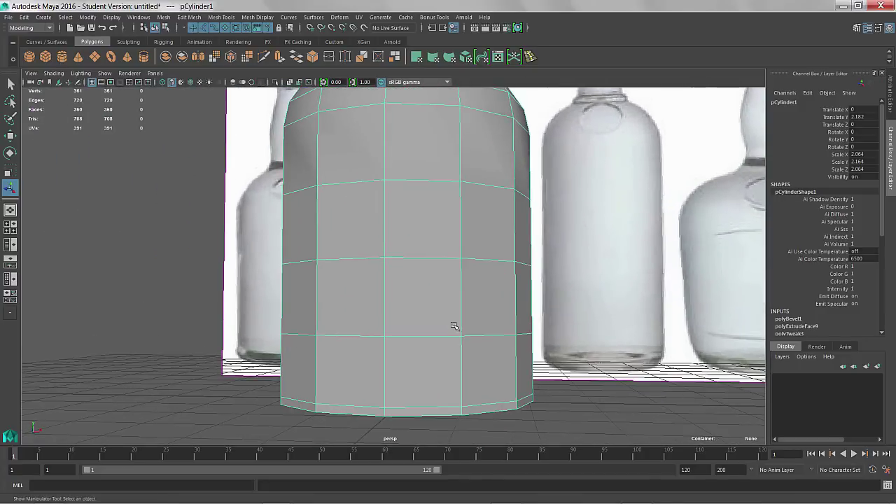
pyautogui.keyDown('alt'); pyautogui.moveTo(454, 326); pyautogui.dragTo(450, 386); pyautogui.keyUp('alt')
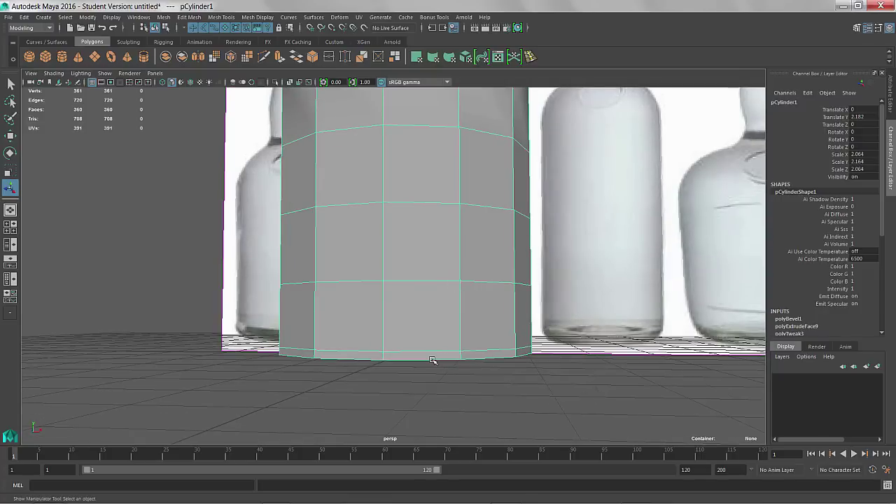
pyautogui.moveTo(433, 360); pyautogui.dragTo(436, 357, button='right')
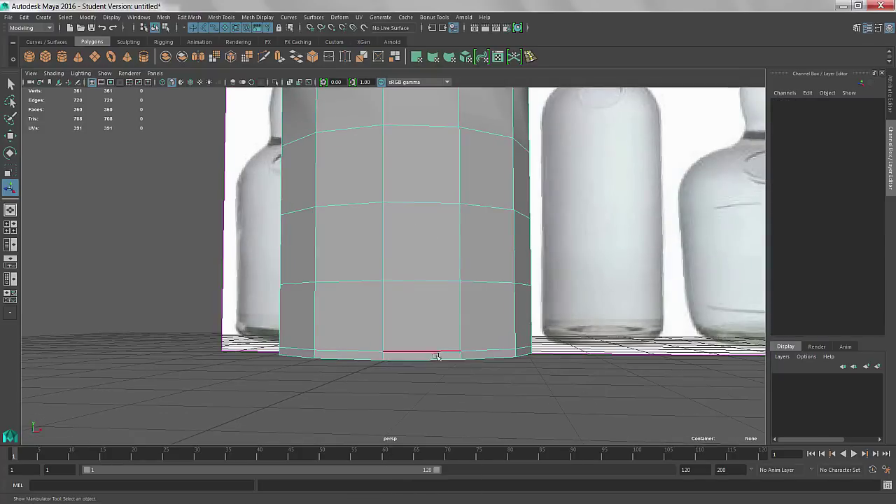
pyautogui.click(435, 359)
pyautogui.press('r')
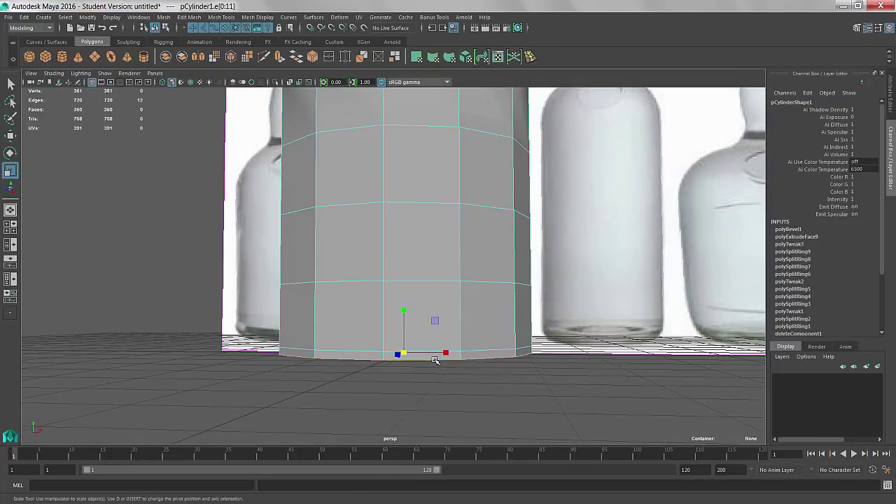
pyautogui.keyDown('alt'); pyautogui.moveTo(410, 355); pyautogui.dragTo(414, 336); pyautogui.keyUp('alt')
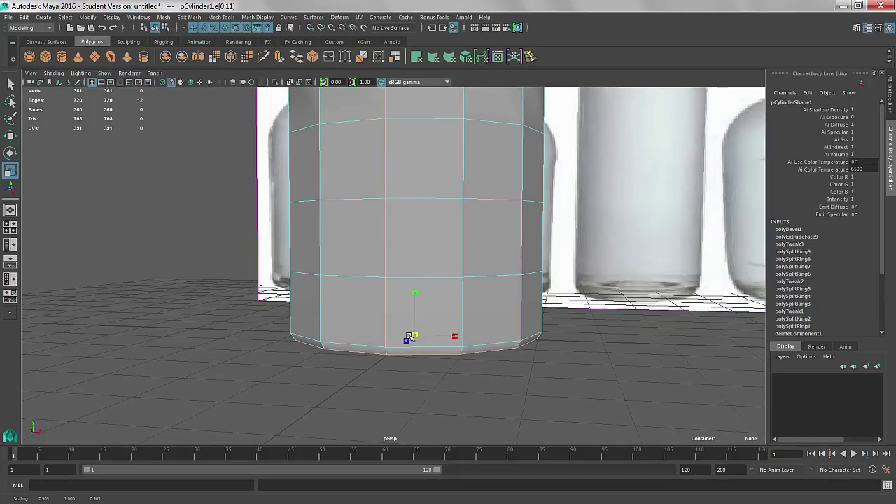
pyautogui.keyDown('alt'); pyautogui.moveTo(411, 338); pyautogui.dragTo(408, 350); pyautogui.keyUp('alt')
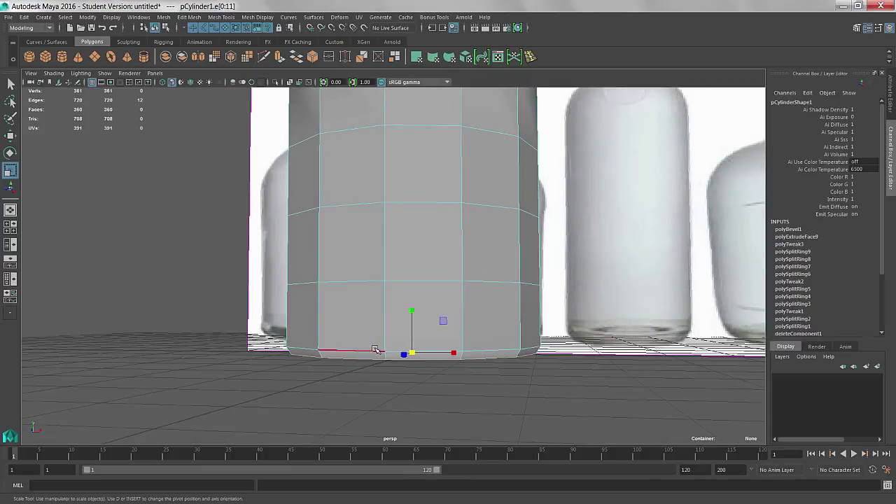
# - Select the edge loop just above the bottle's base and adjust its height slightly
pyautogui.press('w')
pyautogui.press('e')
pyautogui.press('w')
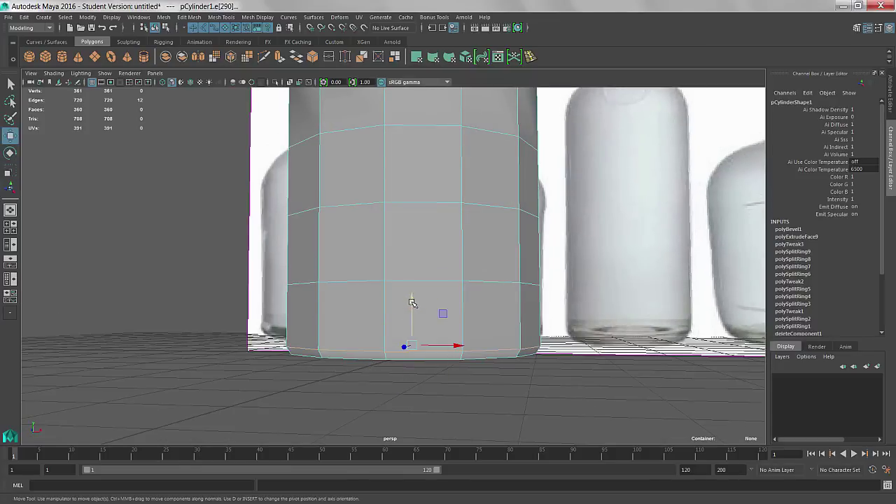
pyautogui.moveTo(412, 303); pyautogui.dragTo(412, 305)
# - Move the three horizontal edge loops across the bottle's straight body slightly upward to even out their spacing
pyautogui.keyDown('alt'); pyautogui.moveTo(412, 305); pyautogui.dragTo(329, 305, button='right'); pyautogui.keyUp('alt')
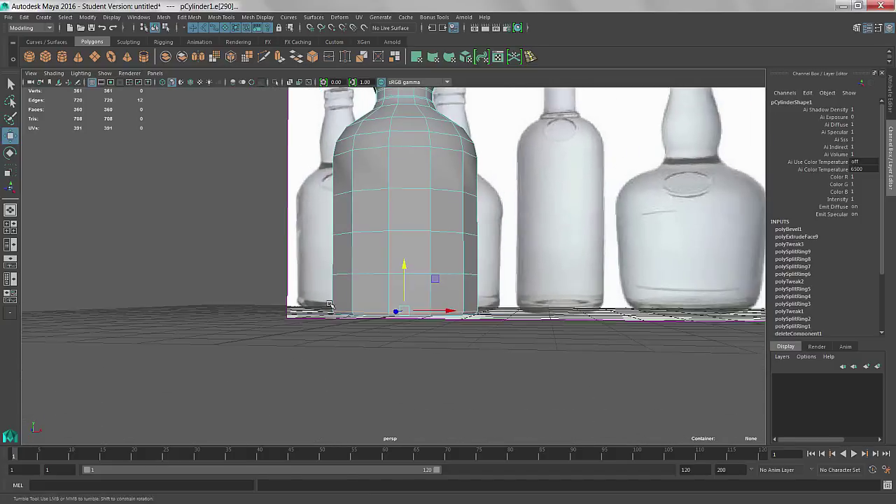
pyautogui.keyDown('alt'); pyautogui.moveTo(329, 305); pyautogui.dragTo(396, 240); pyautogui.keyUp('alt')
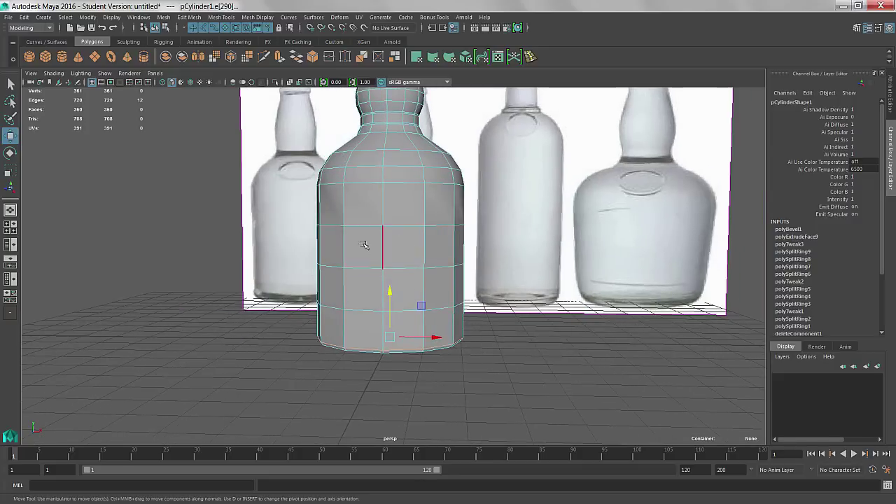
pyautogui.doubleClick(400, 226)
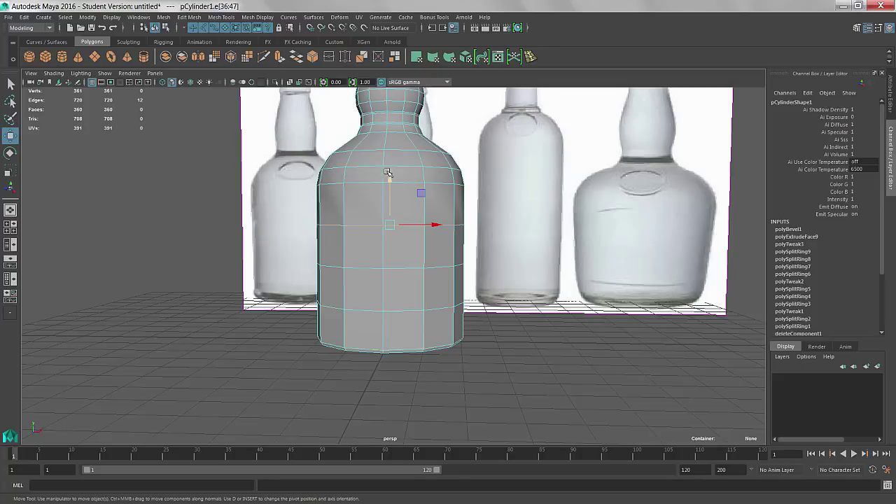
pyautogui.moveTo(389, 180)
pyautogui.mouseDown()
pyautogui.moveTo(392, 165)
pyautogui.moveTo(385, 182)
pyautogui.mouseUp()
pyautogui.doubleClick(400, 267)
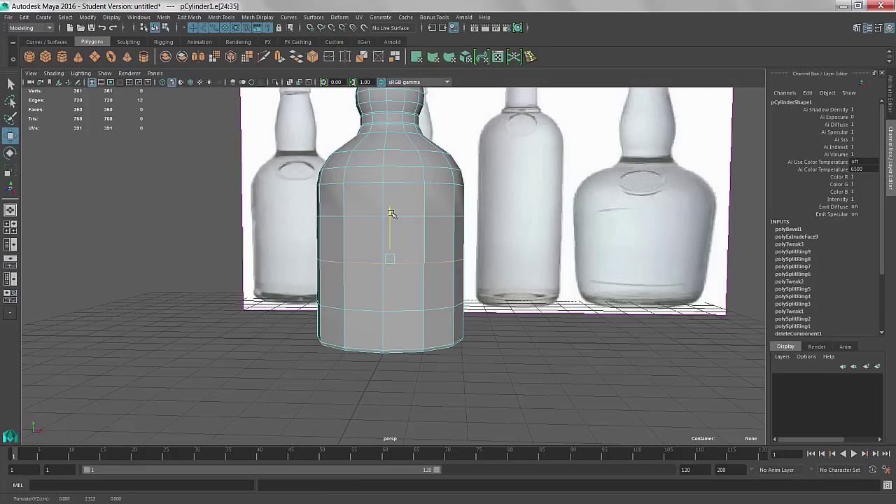
pyautogui.doubleClick(396, 309)
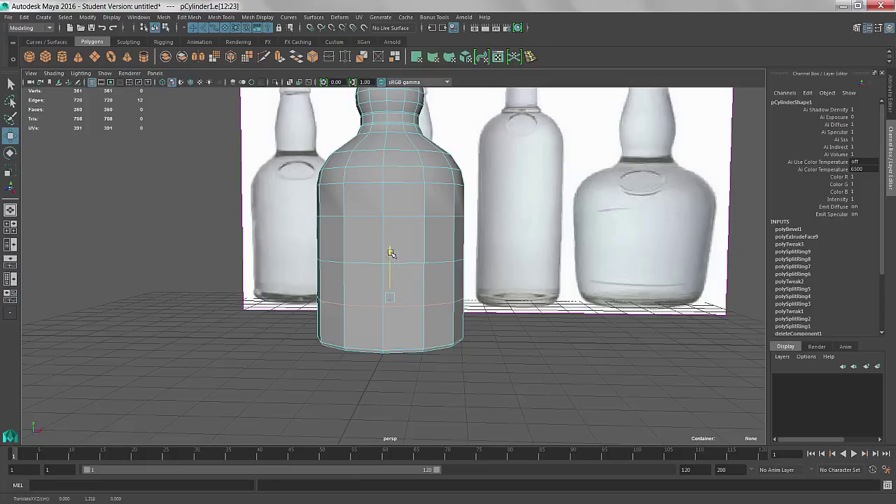
# - Examine the bottle's mouth, hollow interior and overall shape from several angles against the reference image
pyautogui.moveTo(418, 277)
pyautogui.keyDown('alt'); pyautogui.mouseDown()
pyautogui.moveTo(370, 276)
pyautogui.moveTo(404, 283)
pyautogui.moveTo(424, 259)
pyautogui.moveTo(431, 279)
pyautogui.moveTo(402, 276)
pyautogui.mouseUp(); pyautogui.keyUp('alt')
pyautogui.keyDown('alt'); pyautogui.moveTo(411, 257); pyautogui.dragTo(396, 337, button='middle'); pyautogui.keyUp('alt')
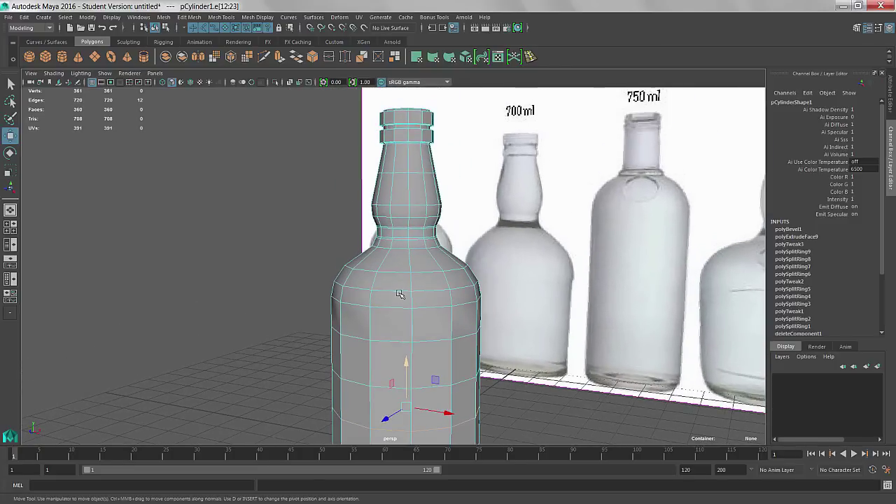
pyautogui.moveTo(400, 294)
pyautogui.keyDown('alt'); pyautogui.mouseDown()
pyautogui.moveTo(392, 287)
pyautogui.moveTo(391, 297)
pyautogui.mouseUp(); pyautogui.keyUp('alt')
pyautogui.keyDown('alt'); pyautogui.moveTo(391, 294); pyautogui.dragTo(405, 286, button='right'); pyautogui.keyUp('alt')
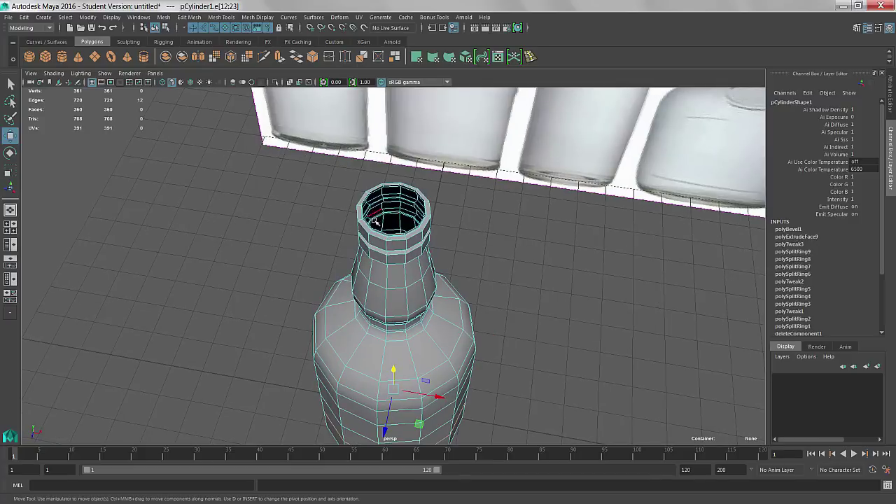
pyautogui.keyDown('alt'); pyautogui.moveTo(390, 273); pyautogui.dragTo(397, 278); pyautogui.keyUp('alt')
pyautogui.keyDown('alt'); pyautogui.moveTo(432, 350); pyautogui.dragTo(396, 332); pyautogui.keyUp('alt')
pyautogui.keyDown('alt'); pyautogui.moveTo(390, 280); pyautogui.dragTo(400, 237); pyautogui.keyUp('alt')
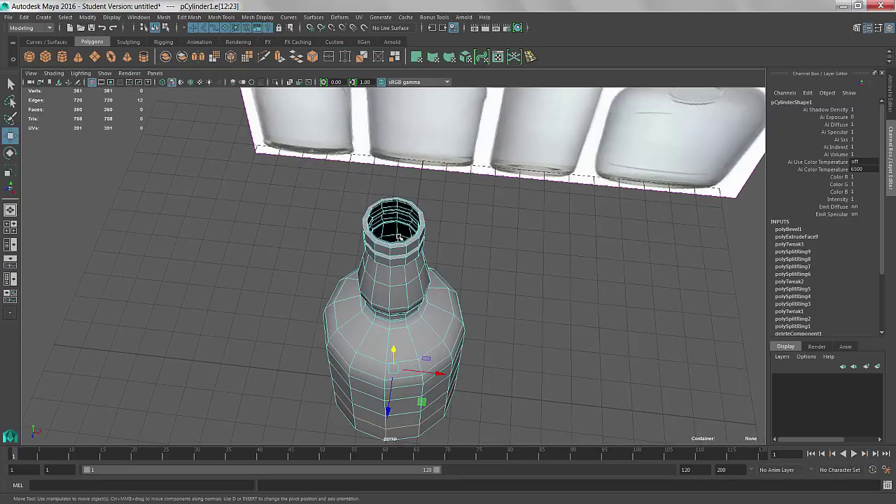
pyautogui.scroll(3, 386, 234)
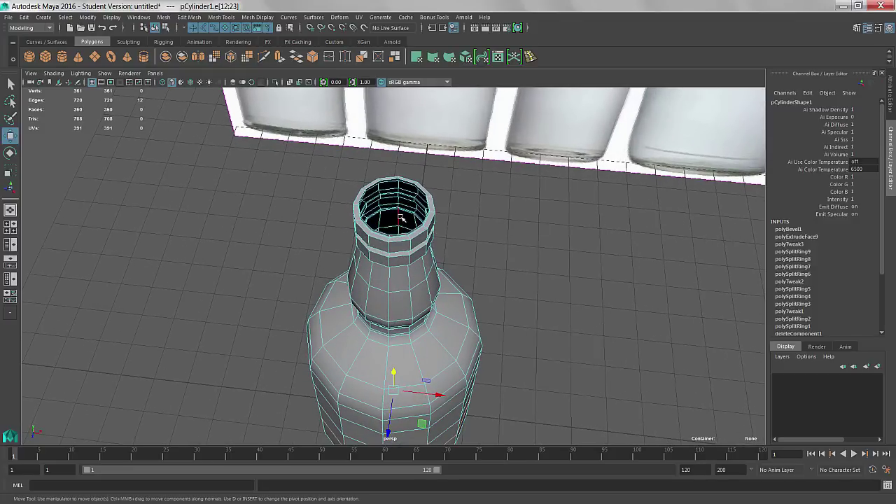
pyautogui.keyDown('alt'); pyautogui.moveTo(397, 218); pyautogui.dragTo(395, 195); pyautogui.keyUp('alt')
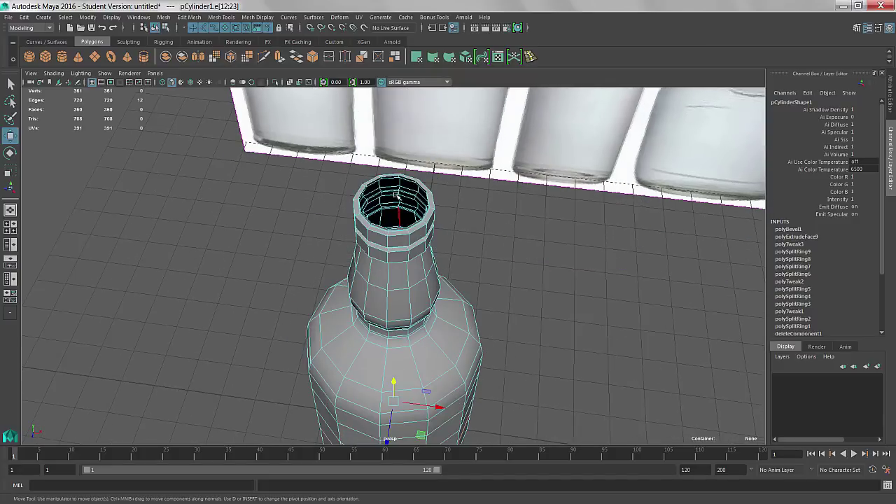
pyautogui.keyDown('alt'); pyautogui.moveTo(399, 226); pyautogui.dragTo(404, 260); pyautogui.keyUp('alt')
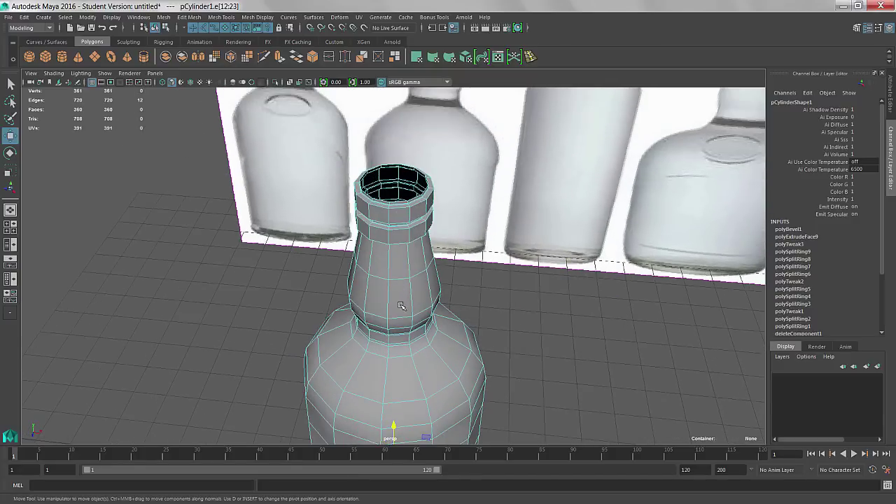
pyautogui.moveTo(401, 306)
pyautogui.keyDown('alt'); pyautogui.mouseDown()
pyautogui.moveTo(364, 302)
pyautogui.moveTo(395, 309)
pyautogui.mouseUp(); pyautogui.keyUp('alt')
pyautogui.keyDown('alt'); pyautogui.moveTo(399, 348); pyautogui.dragTo(399, 294, button='middle'); pyautogui.keyUp('alt')
pyautogui.keyDown('alt'); pyautogui.moveTo(398, 292); pyautogui.dragTo(400, 291); pyautogui.keyUp('alt')
pyautogui.keyDown('alt'); pyautogui.moveTo(400, 290); pyautogui.dragTo(420, 331, button='right'); pyautogui.keyUp('alt')
pyautogui.keyDown('alt'); pyautogui.moveTo(418, 323); pyautogui.dragTo(423, 291, button='middle'); pyautogui.keyUp('alt')
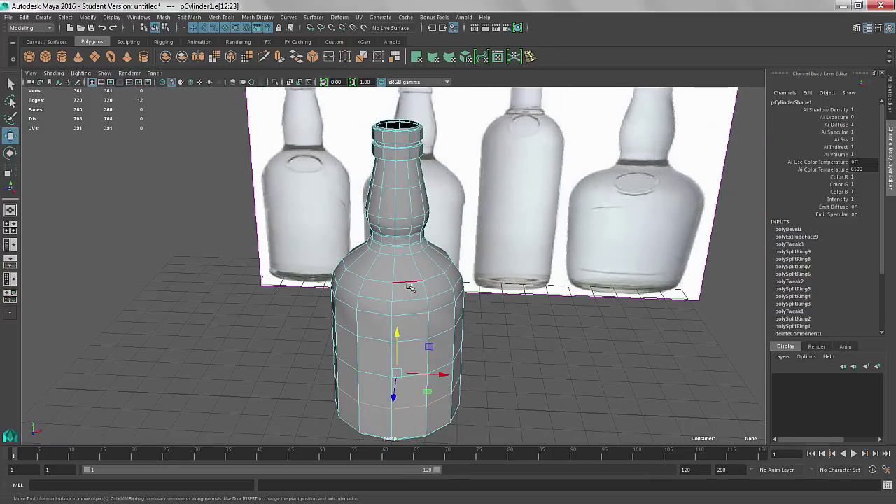
# - Extrude all of the bottle's faces with a thickness of -0.1 to give the glass a wall, and return to object mode
pyautogui.moveTo(409, 235); pyautogui.dragTo(441, 221, button='right')
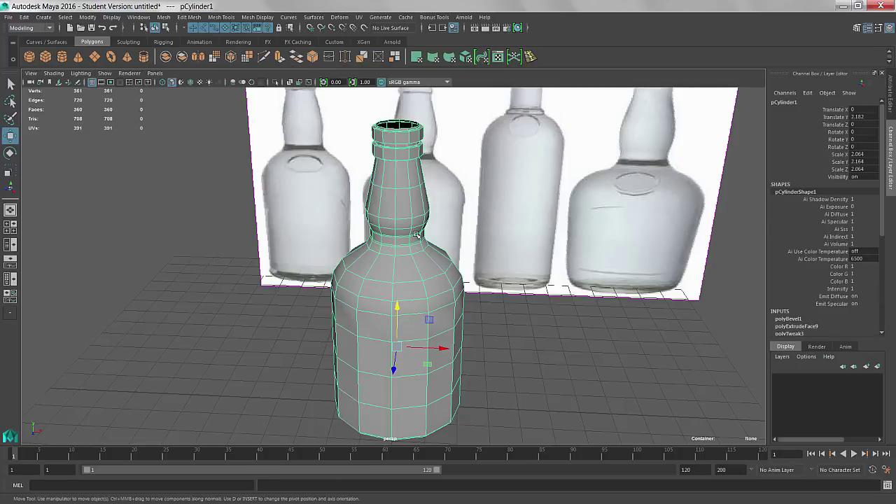
pyautogui.click(280, 58)
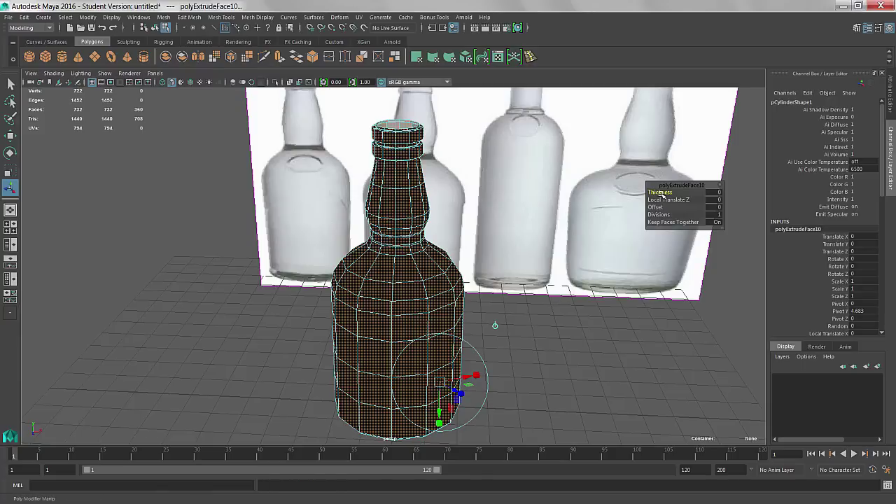
pyautogui.moveTo(659, 192); pyautogui.dragTo(662, 194)
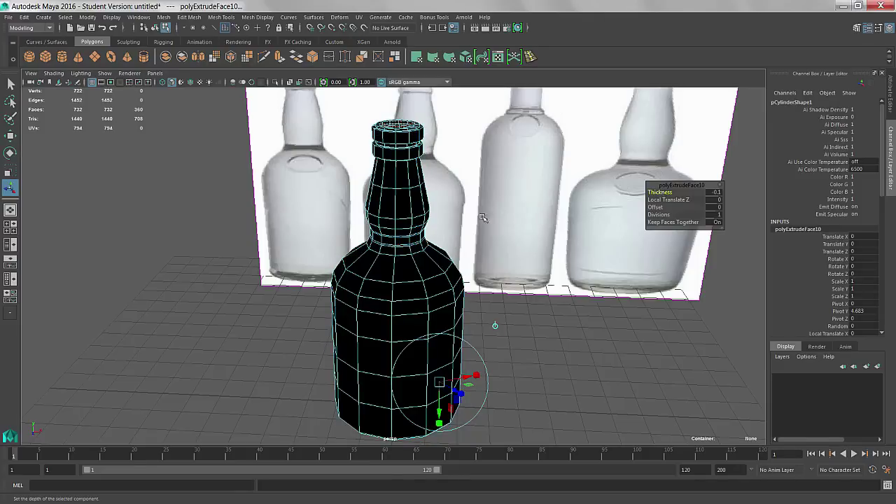
pyautogui.keyDown('alt'); pyautogui.moveTo(482, 218); pyautogui.dragTo(449, 246); pyautogui.keyUp('alt')
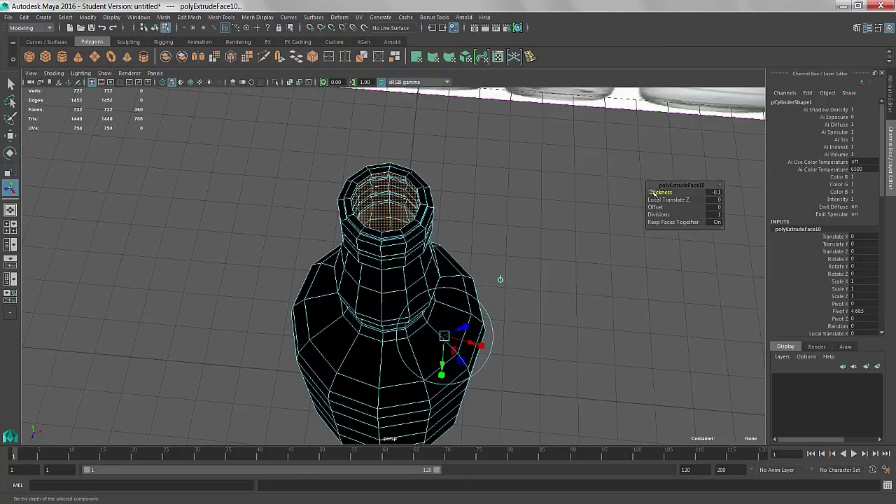
pyautogui.moveTo(665, 192); pyautogui.dragTo(666, 192)
pyautogui.moveTo(491, 245)
pyautogui.keyDown('alt'); pyautogui.mouseDown()
pyautogui.moveTo(497, 226)
pyautogui.moveTo(490, 242)
pyautogui.mouseUp(); pyautogui.keyUp('alt')
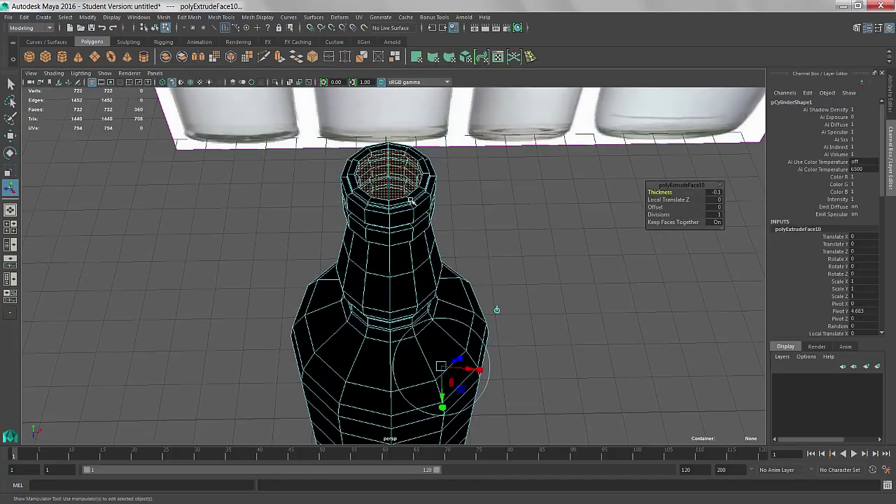
pyautogui.moveTo(410, 252)
pyautogui.keyDown('alt'); pyautogui.mouseDown()
pyautogui.moveTo(409, 244)
pyautogui.moveTo(422, 250)
pyautogui.mouseUp(); pyautogui.keyUp('alt')
pyautogui.keyDown('alt'); pyautogui.moveTo(411, 273); pyautogui.dragTo(412, 222, button='middle'); pyautogui.keyUp('alt')
pyautogui.keyDown('alt'); pyautogui.moveTo(412, 222); pyautogui.dragTo(399, 274, button='right'); pyautogui.keyUp('alt')
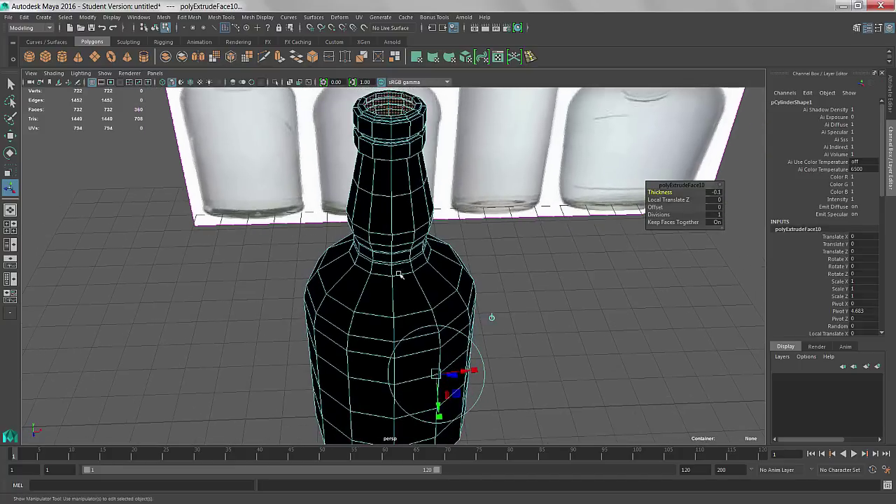
pyautogui.keyDown('alt'); pyautogui.moveTo(426, 301); pyautogui.dragTo(424, 226, button='middle'); pyautogui.keyUp('alt')
pyautogui.keyDown('alt'); pyautogui.moveTo(425, 225); pyautogui.dragTo(380, 240, button='right'); pyautogui.keyUp('alt')
pyautogui.keyDown('alt'); pyautogui.moveTo(380, 239); pyautogui.dragTo(384, 242); pyautogui.keyUp('alt')
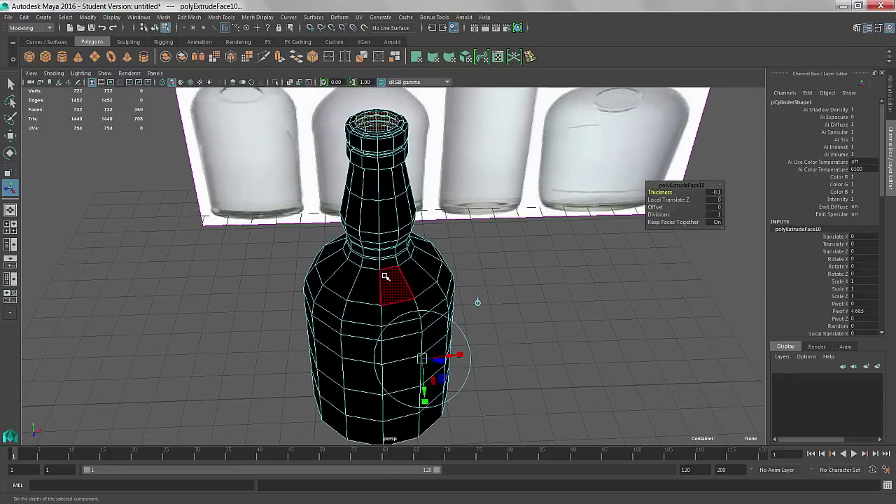
pyautogui.moveTo(384, 235); pyautogui.dragTo(419, 222, button='right')
pyautogui.click(429, 262)
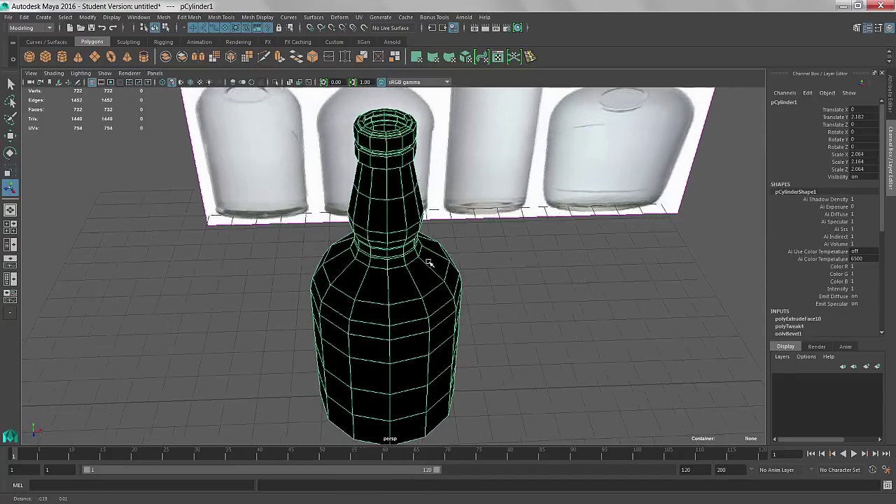
# - Display the face normals on the black-shaded bottle and examine which way they point
pyautogui.press('f')
pyautogui.click(116, 18)
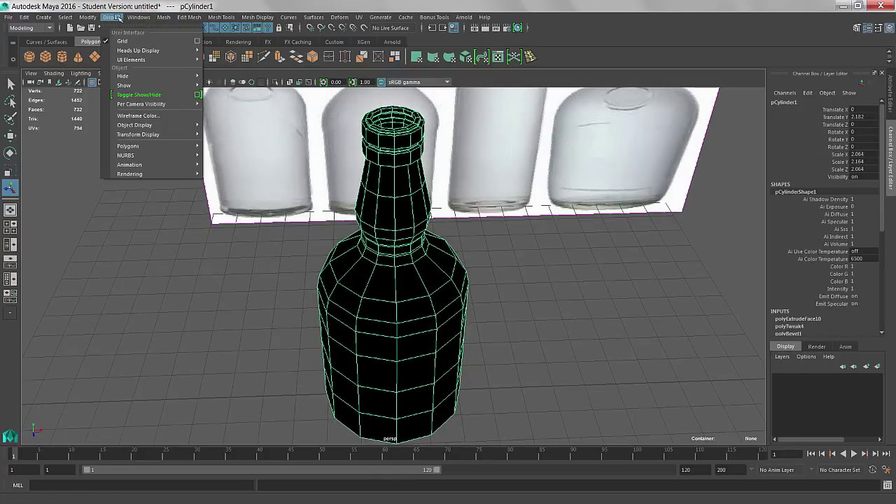
pyautogui.moveTo(155, 145)
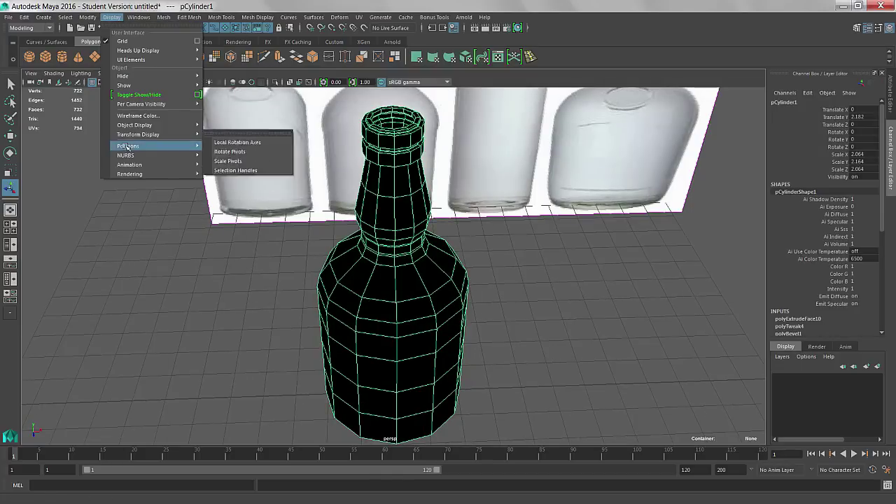
pyautogui.click(202, 144)
pyautogui.moveTo(238, 134); pyautogui.dragTo(190, 114)
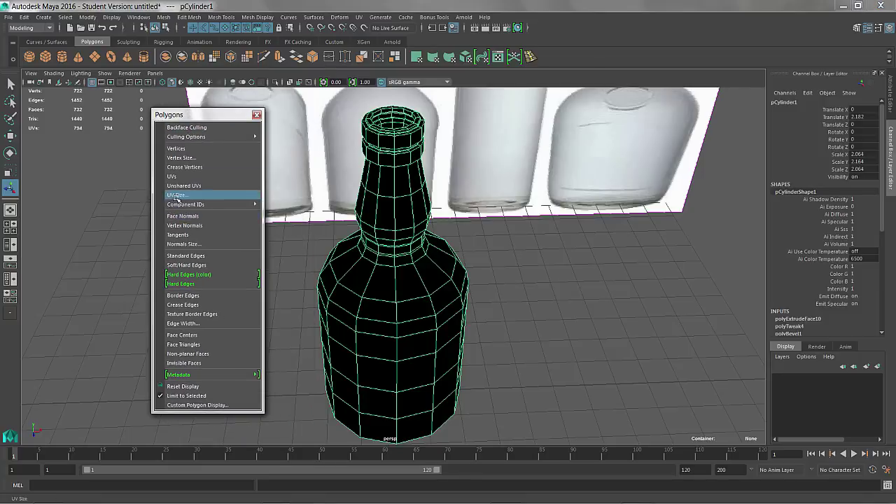
pyautogui.click(180, 217)
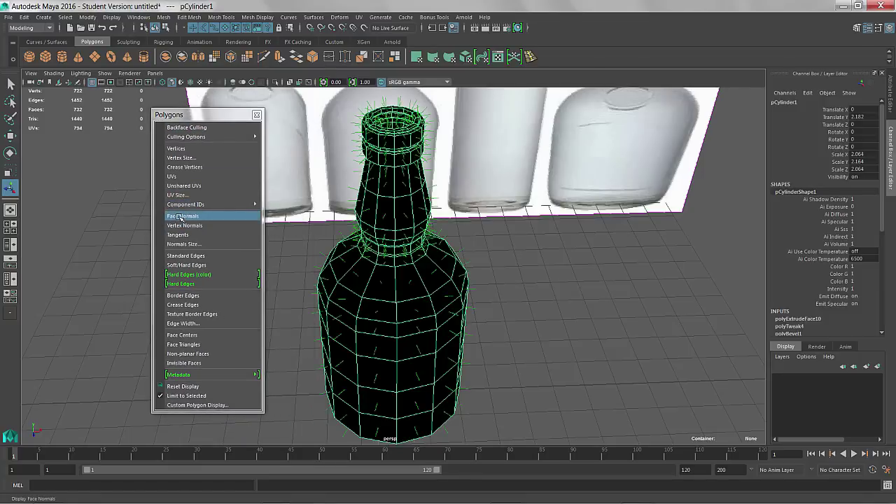
pyautogui.keyDown('alt'); pyautogui.moveTo(411, 296); pyautogui.dragTo(383, 296); pyautogui.keyUp('alt')
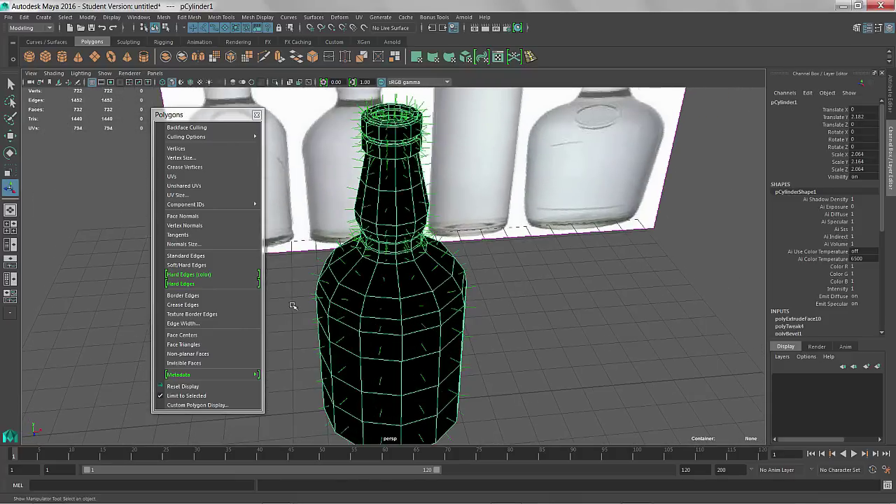
# - Set the normals display size to 0.02 and inspect the bottle's inner and outer walls in wireframe, then return to shaded display
pyautogui.click(183, 243)
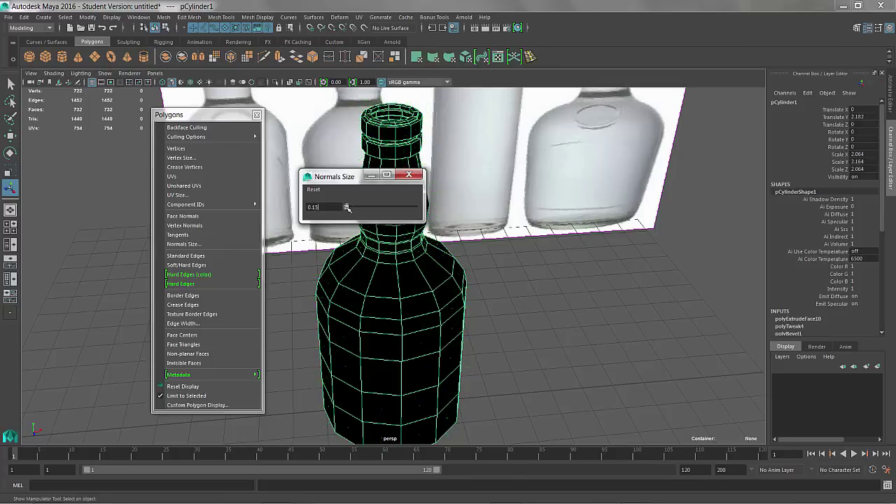
pyautogui.moveTo(346, 208); pyautogui.dragTo(347, 207)
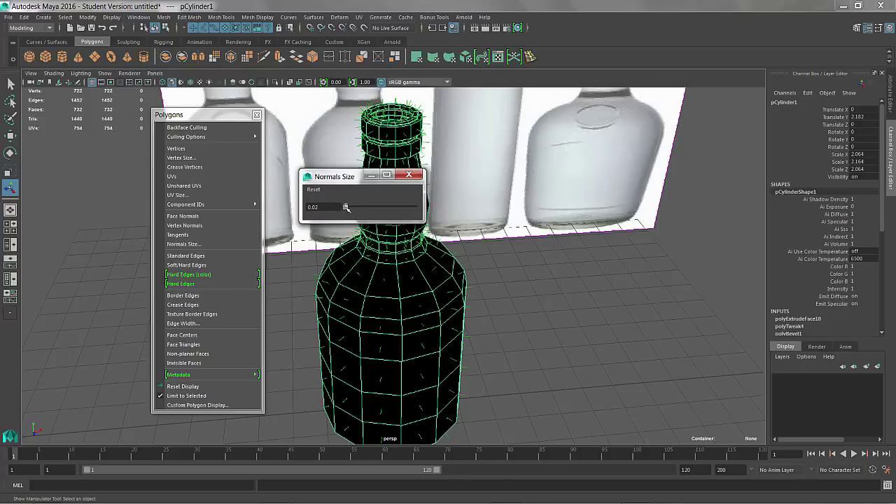
pyautogui.moveTo(343, 331)
pyautogui.keyDown('alt'); pyautogui.mouseDown()
pyautogui.moveTo(384, 316)
pyautogui.moveTo(376, 326)
pyautogui.mouseUp(); pyautogui.keyUp('alt')
pyautogui.press('4')
pyautogui.keyDown('alt'); pyautogui.moveTo(374, 328); pyautogui.dragTo(478, 357, button='right'); pyautogui.keyUp('alt')
pyautogui.keyDown('alt'); pyautogui.moveTo(478, 358); pyautogui.dragTo(437, 274); pyautogui.keyUp('alt')
pyautogui.moveTo(371, 175); pyautogui.dragTo(343, 113)
pyautogui.keyDown('alt'); pyautogui.moveTo(367, 303); pyautogui.dragTo(390, 294); pyautogui.keyUp('alt')
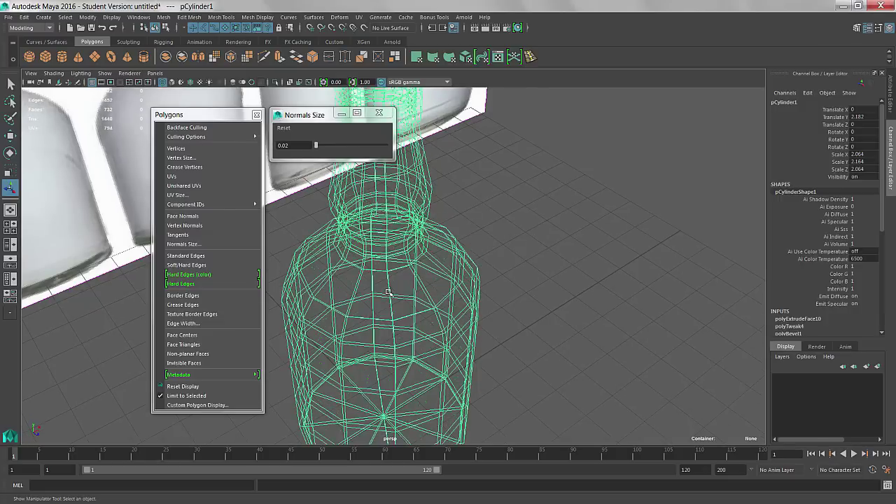
pyautogui.press('5')
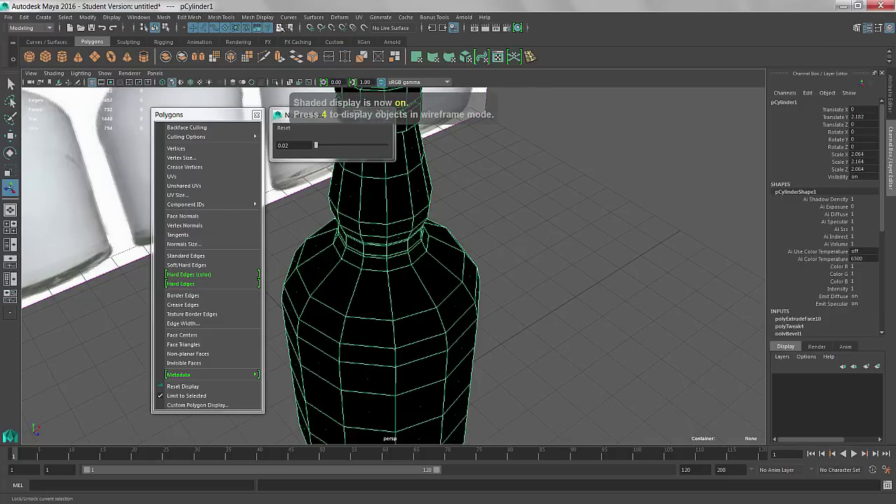
# - Reverse the bottle's normals and return to object mode
pyautogui.click(268, 17)
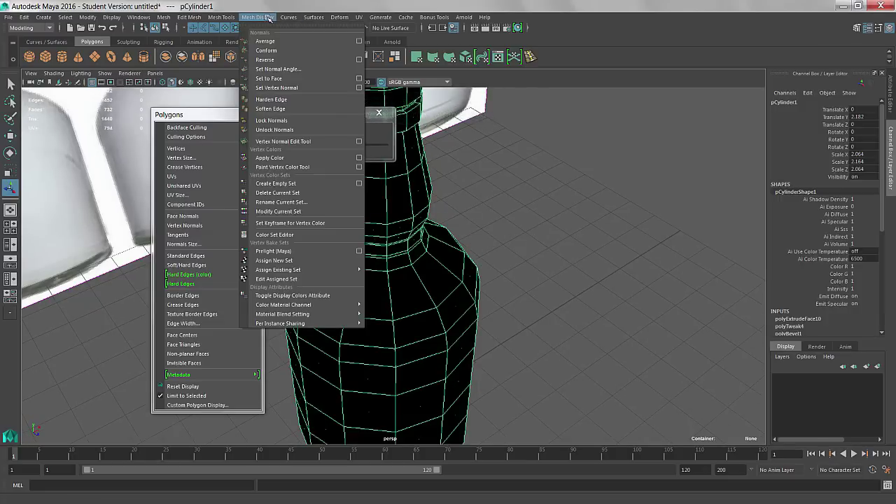
pyautogui.click(265, 60)
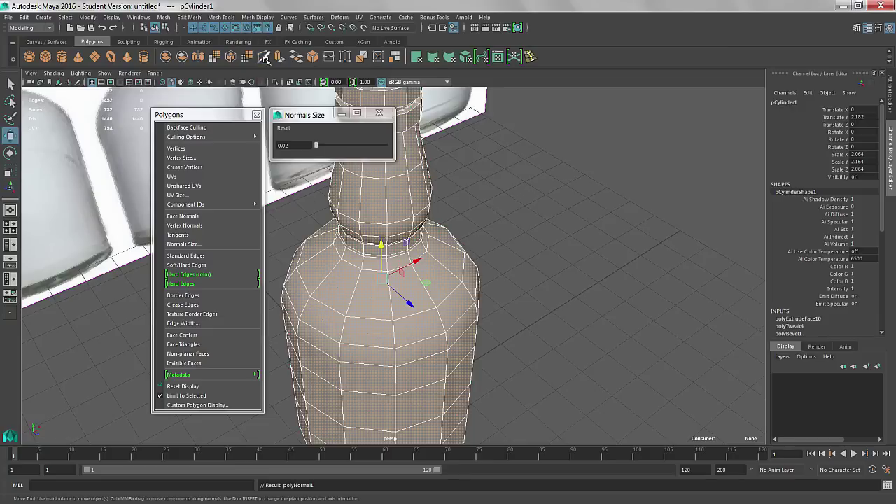
pyautogui.rightClick(443, 299)
pyautogui.click(485, 222)
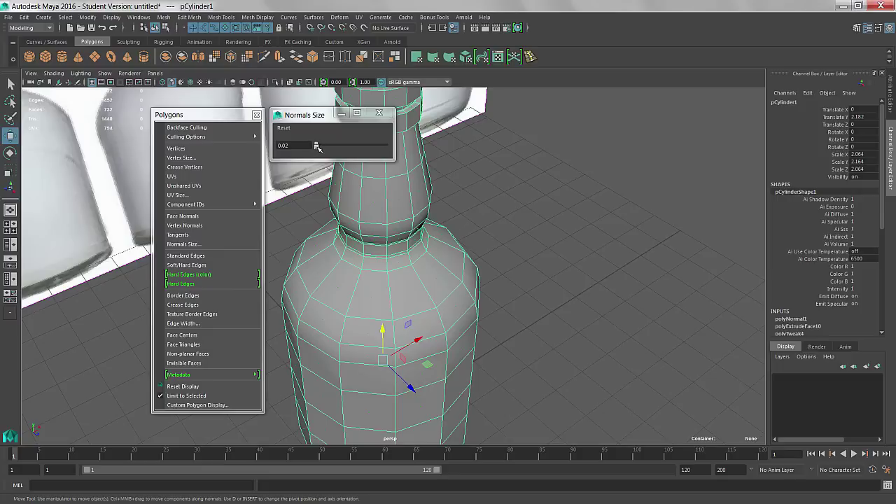
# - Enlarge the normals display to 0.35 and check their direction on the bottle in wireframe and shaded views
pyautogui.moveTo(318, 147); pyautogui.dragTo(319, 147)
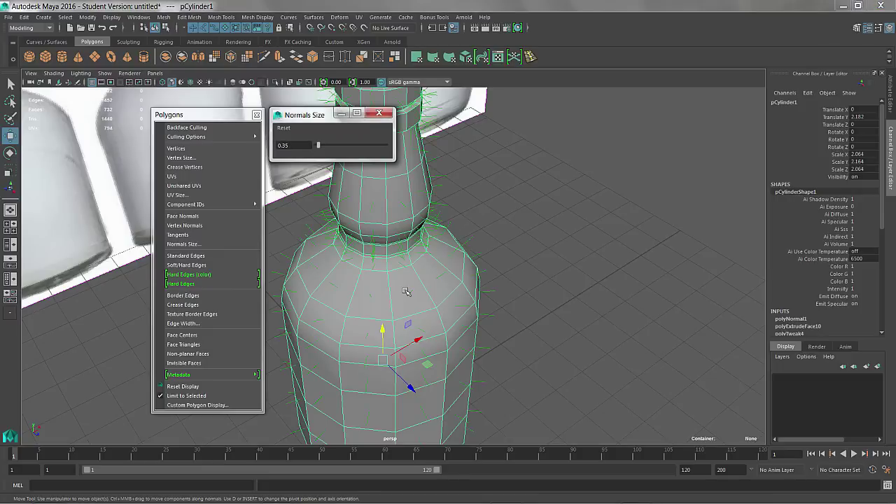
pyautogui.moveTo(406, 292)
pyautogui.keyDown('alt'); pyautogui.mouseDown()
pyautogui.moveTo(435, 303)
pyautogui.moveTo(460, 290)
pyautogui.moveTo(403, 308)
pyautogui.mouseUp(); pyautogui.keyUp('alt')
pyautogui.press('4')
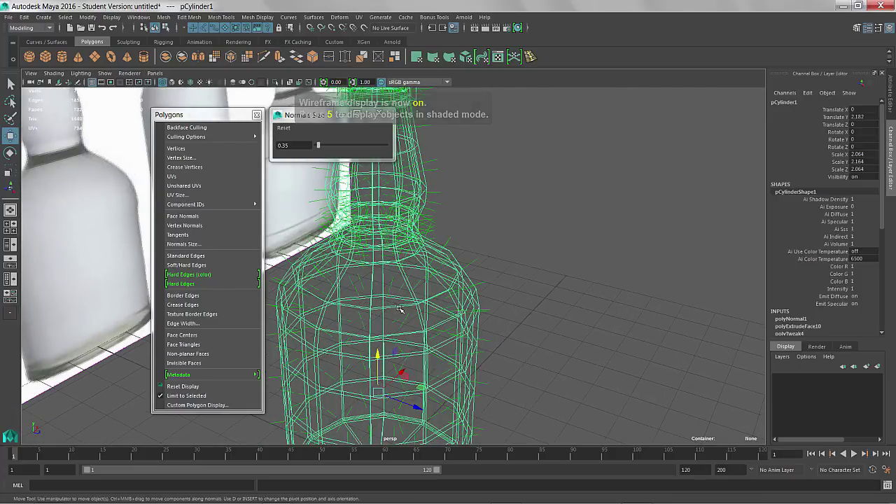
pyautogui.press('5')
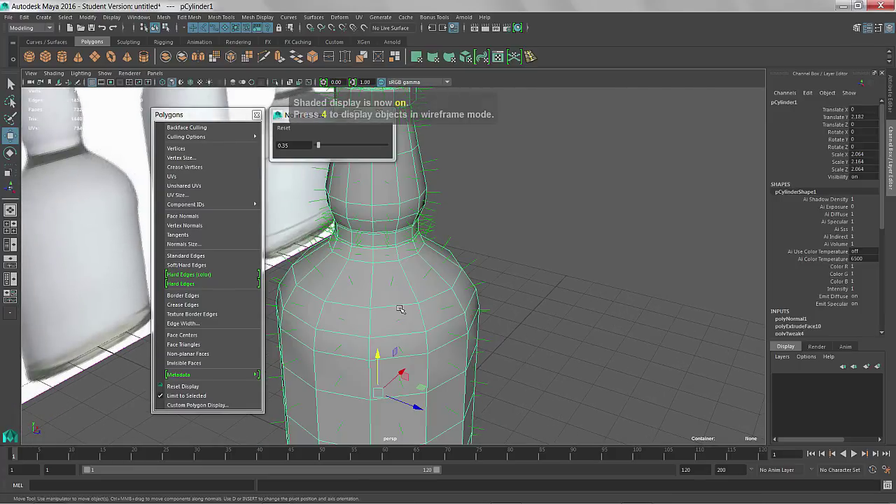
# - Hide the face normals and close the Normals Size and Polygons display windows
pyautogui.click(188, 217)
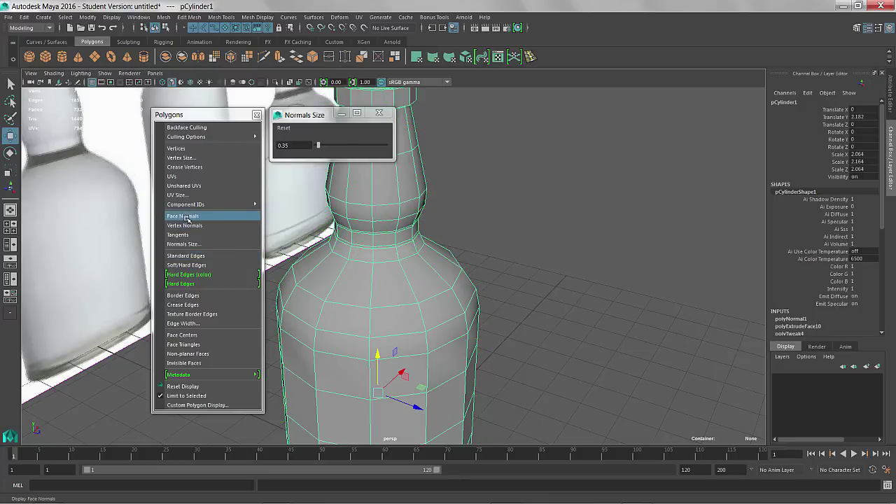
pyautogui.click(379, 113)
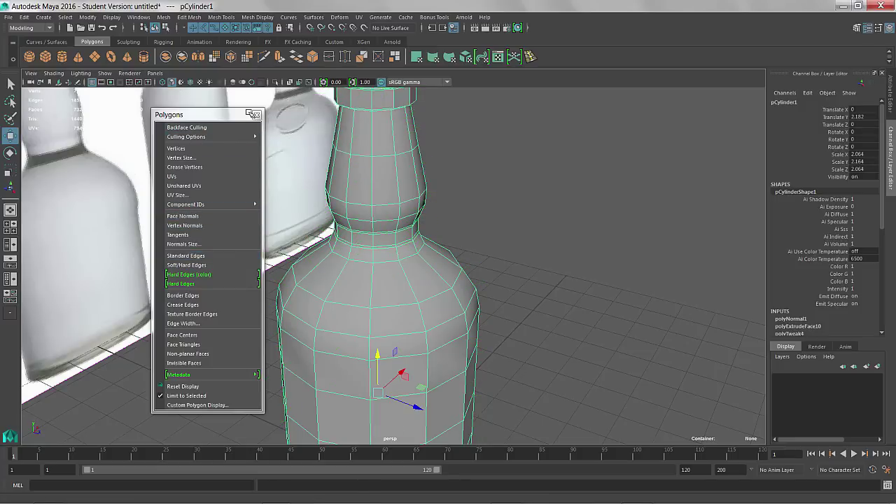
pyautogui.click(253, 113)
# - Turn on the smooth mesh preview for the bottle and compare its shape with the reference image
pyautogui.keyDown('alt'); pyautogui.moveTo(280, 231); pyautogui.dragTo(301, 285); pyautogui.keyUp('alt')
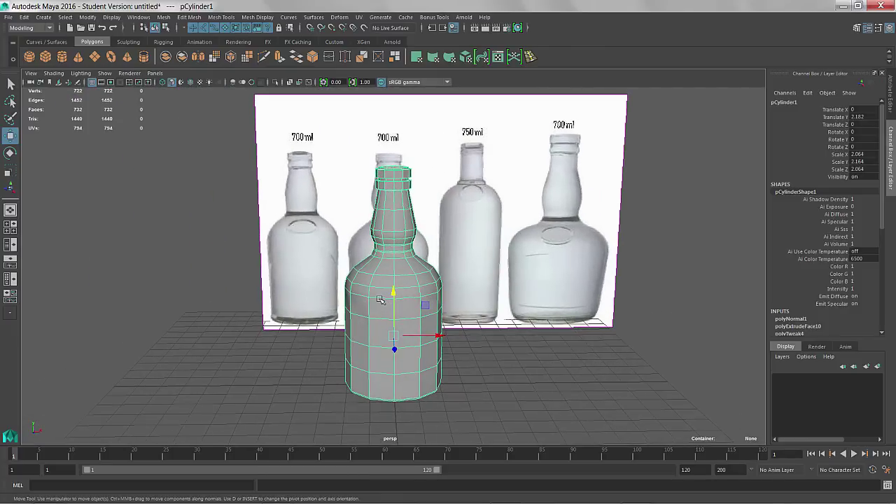
pyautogui.press('3')
pyautogui.keyDown('alt'); pyautogui.moveTo(386, 325); pyautogui.dragTo(373, 322); pyautogui.keyUp('alt')
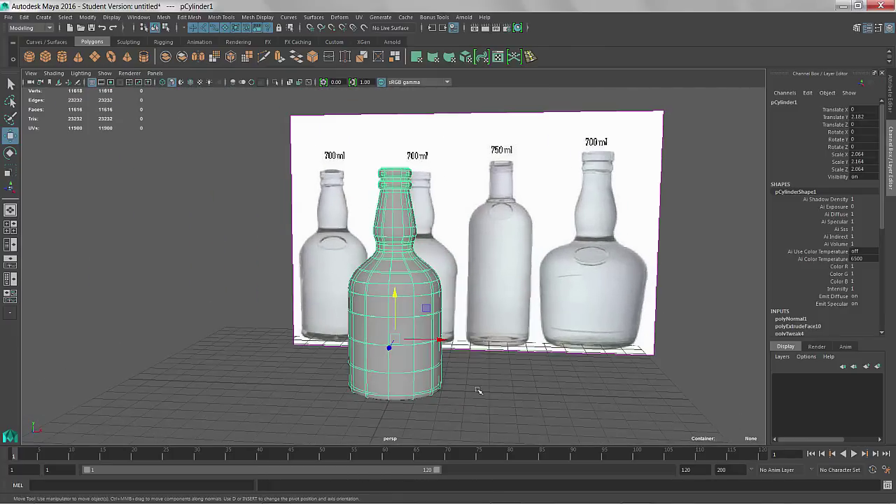
pyautogui.click(474, 392)
pyautogui.keyDown('alt'); pyautogui.moveTo(430, 393); pyautogui.dragTo(453, 402); pyautogui.keyUp('alt')
pyautogui.scroll(-2, 448, 392)
# - Show the Outliner beside the viewport and rename the bottle mesh to bottle_1
pyautogui.click(394, 336)
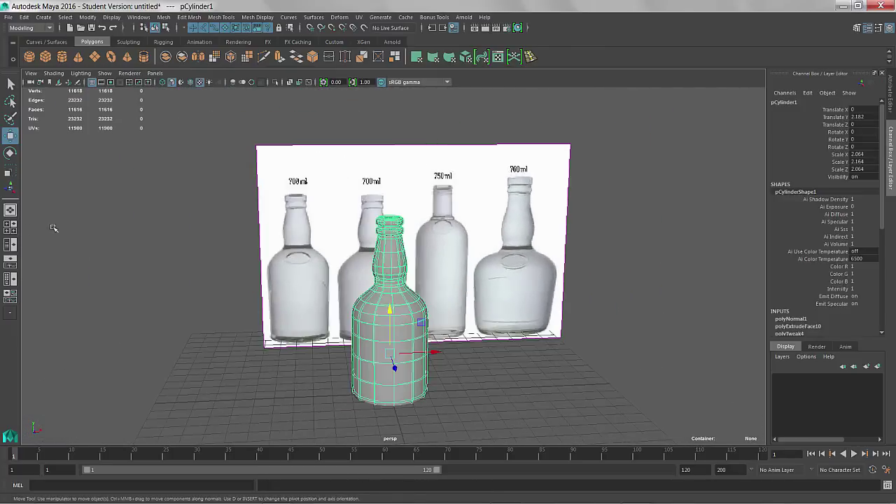
pyautogui.click(11, 245)
pyautogui.doubleClick(67, 143)
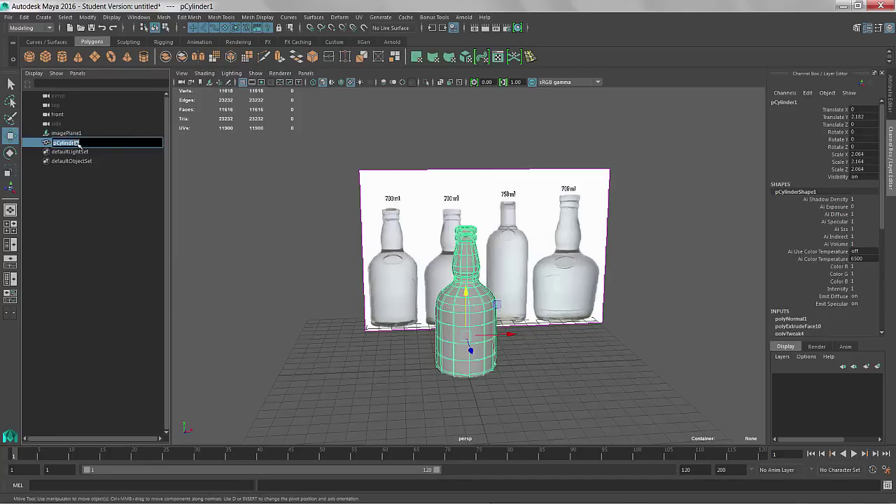
pyautogui.write('bottle_N')
pyautogui.press('Return')
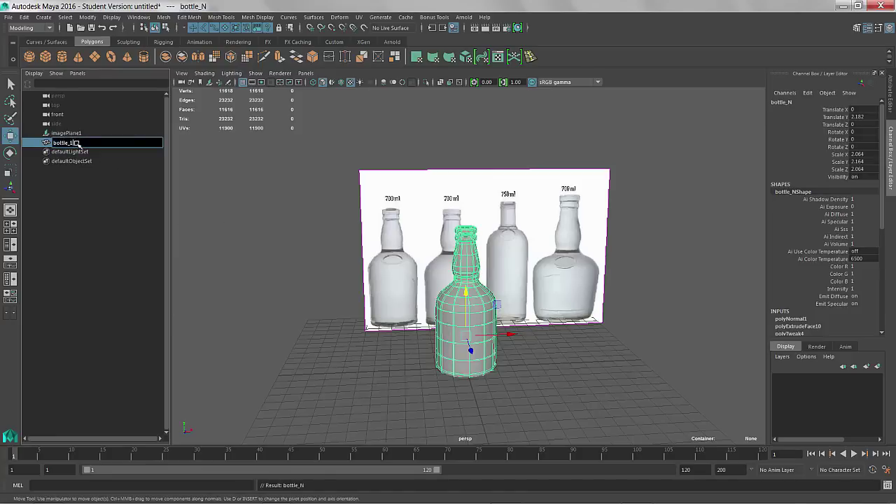
pyautogui.press('Return')
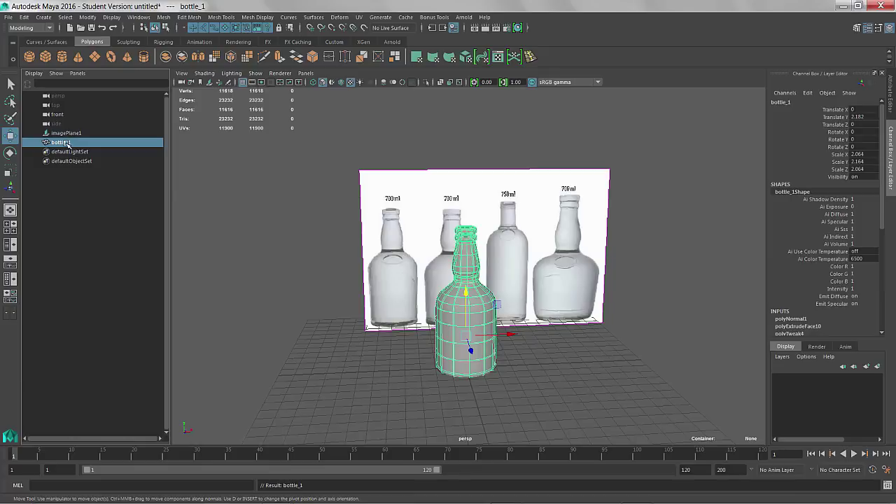
# - Duplicate bottle_1 and hide the original
pyautogui.hotkey('ctrl', 'd')
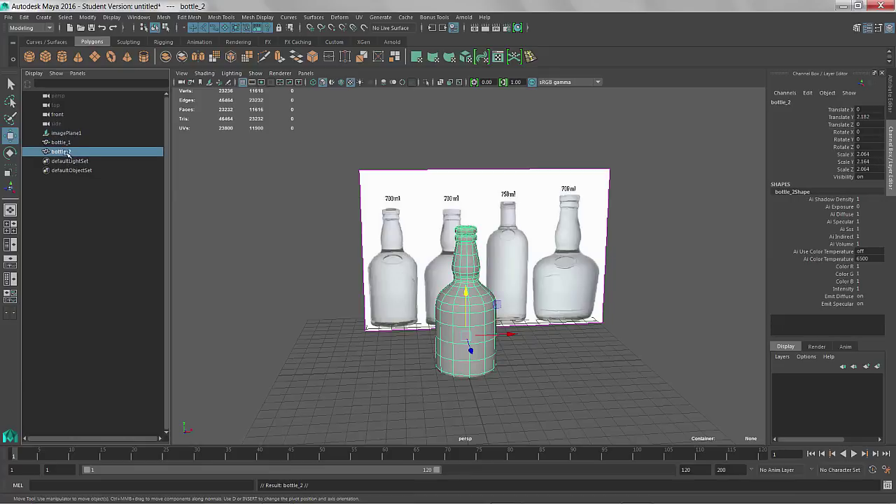
pyautogui.click(62, 142)
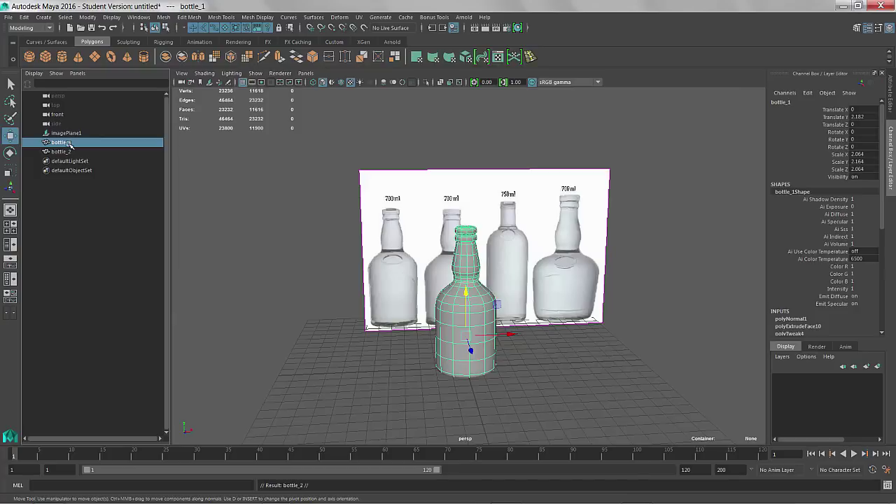
pyautogui.hotkey('ctrl', 'h')
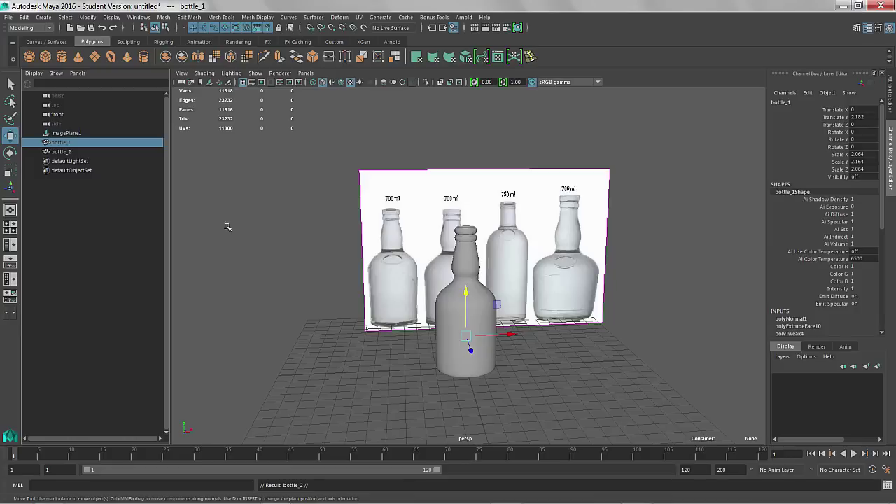
# - Apply a lattice deformer to bottle_2 with its S, T and U divisions set to 6
pyautogui.click(56, 152)
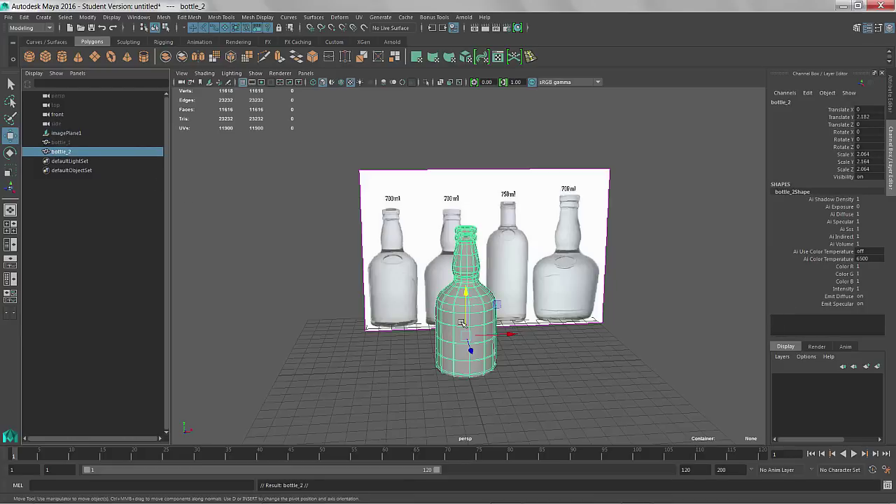
pyautogui.scroll(3, 461, 322)
pyautogui.scroll(2, 472, 320)
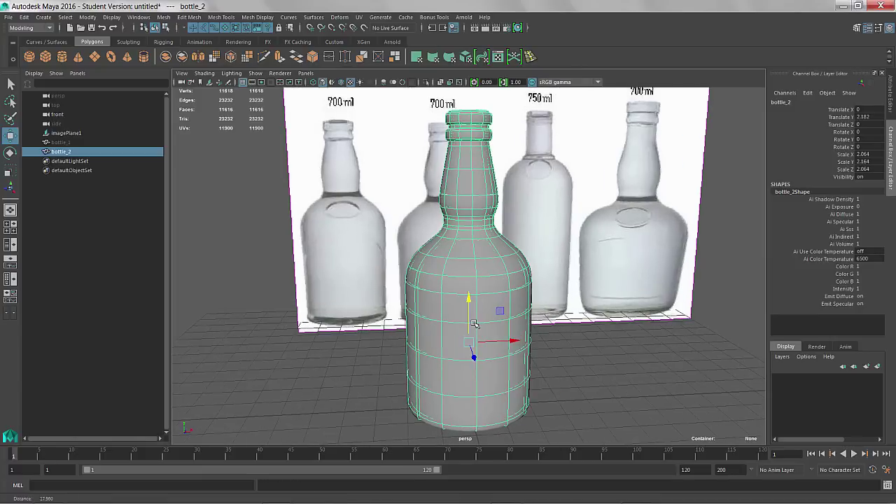
pyautogui.keyDown('alt'); pyautogui.moveTo(493, 311); pyautogui.dragTo(480, 314, button='middle'); pyautogui.keyUp('alt')
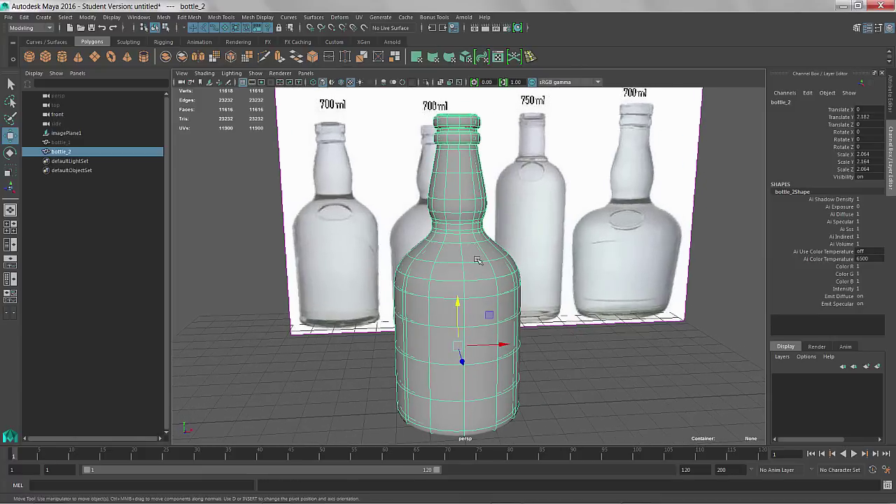
pyautogui.click(339, 17)
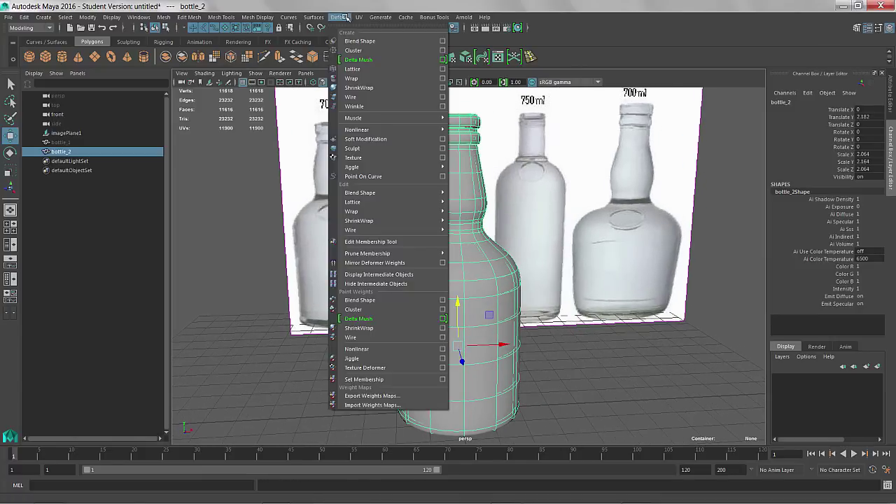
pyautogui.click(352, 69)
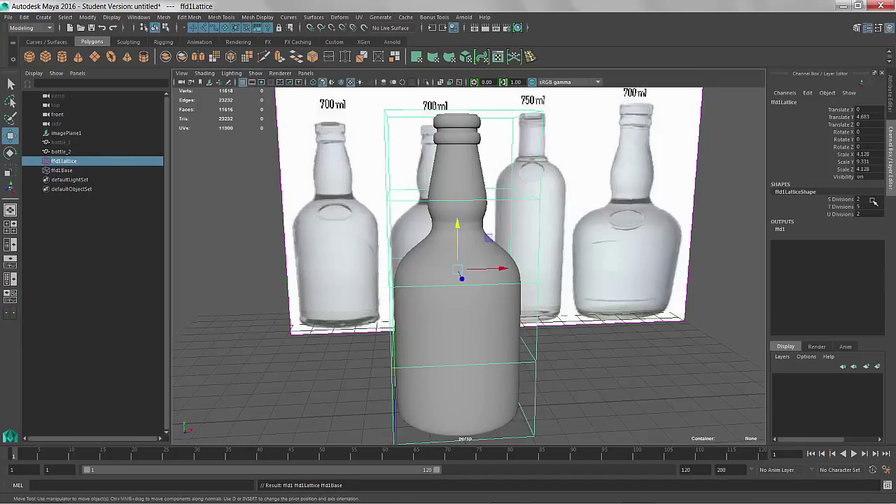
pyautogui.moveTo(873, 201); pyautogui.dragTo(871, 216)
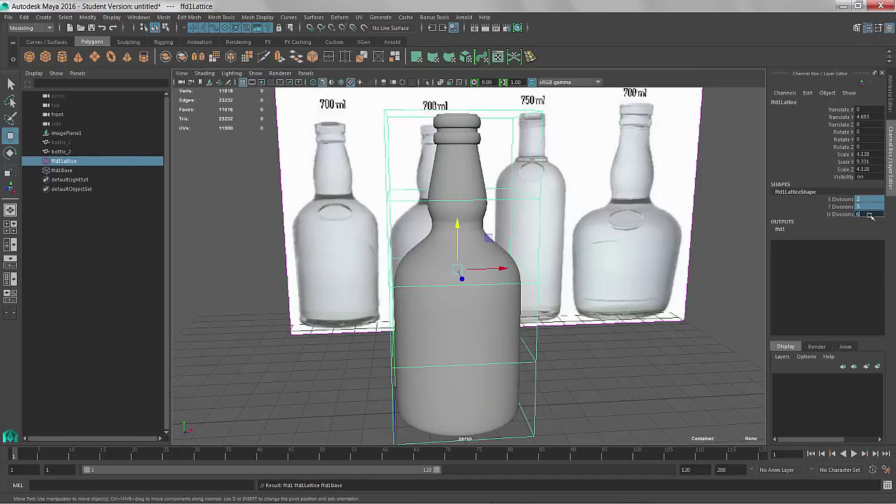
pyautogui.press('Return')
pyautogui.keyDown('alt'); pyautogui.moveTo(482, 328); pyautogui.dragTo(513, 328); pyautogui.keyUp('alt')
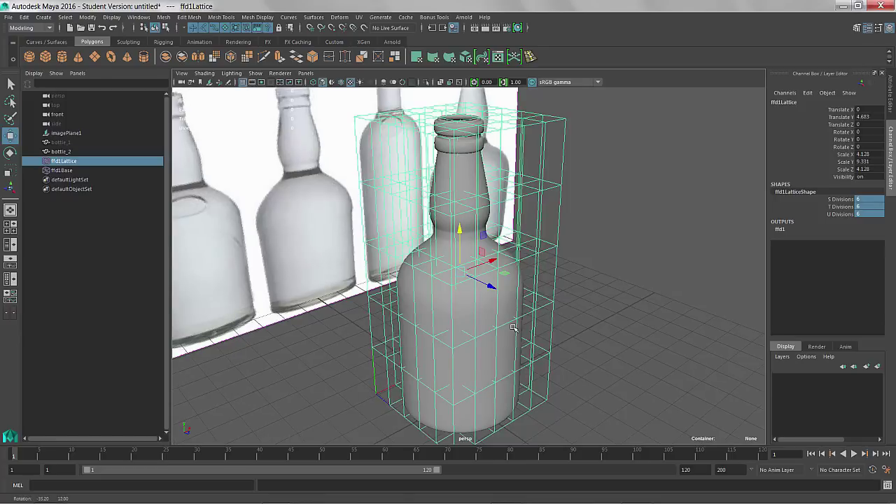
# - Switch the lattice to point editing and raise the upper points on one side to tilt the bottle's mouth
pyautogui.moveTo(532, 256); pyautogui.dragTo(534, 241, button='right')
pyautogui.keyDown('alt'); pyautogui.moveTo(534, 240); pyautogui.dragTo(465, 258); pyautogui.keyUp('alt')
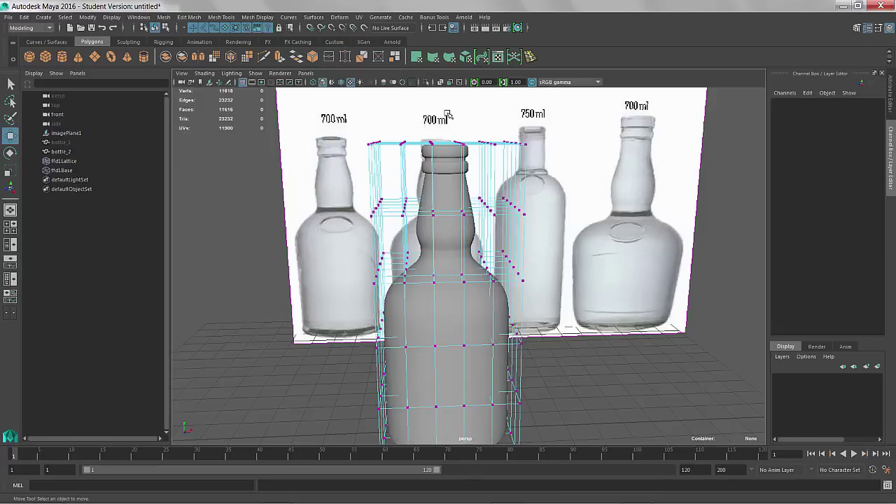
pyautogui.moveTo(448, 114); pyautogui.dragTo(557, 240)
pyautogui.moveTo(487, 128); pyautogui.dragTo(496, 123)
pyautogui.moveTo(522, 172); pyautogui.dragTo(523, 171)
pyautogui.moveTo(453, 125); pyautogui.dragTo(476, 231)
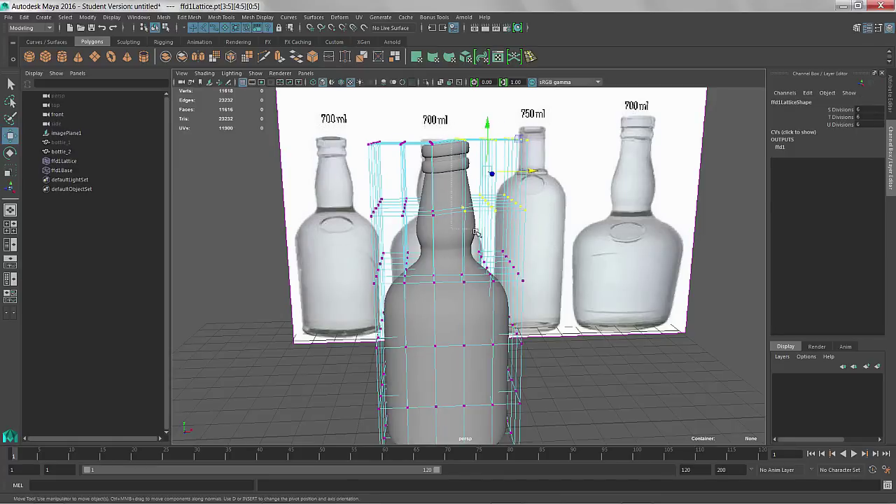
pyautogui.press('t')
pyautogui.press('r')
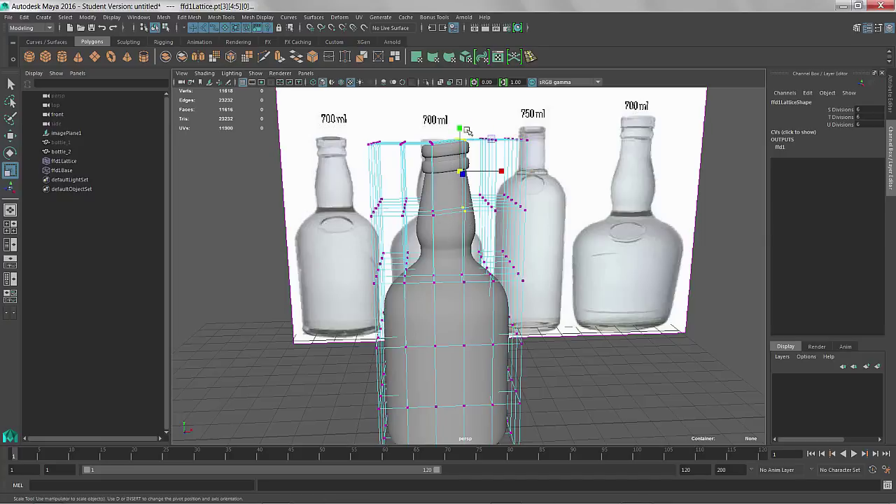
pyautogui.moveTo(462, 127); pyautogui.dragTo(462, 123)
# - Pull the neck-level lattice points outward on one side and at the adjacent face to bulge the neck
pyautogui.moveTo(549, 203); pyautogui.dragTo(458, 238)
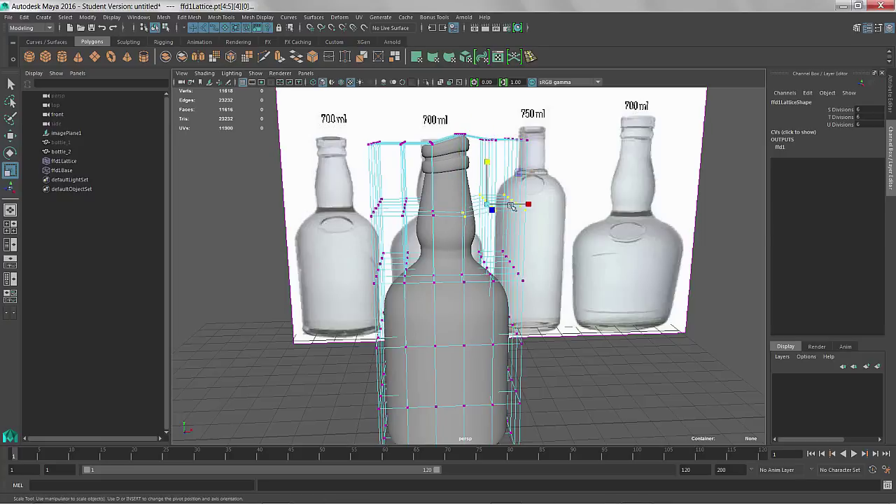
pyautogui.press('w')
pyautogui.moveTo(492, 206); pyautogui.dragTo(493, 204)
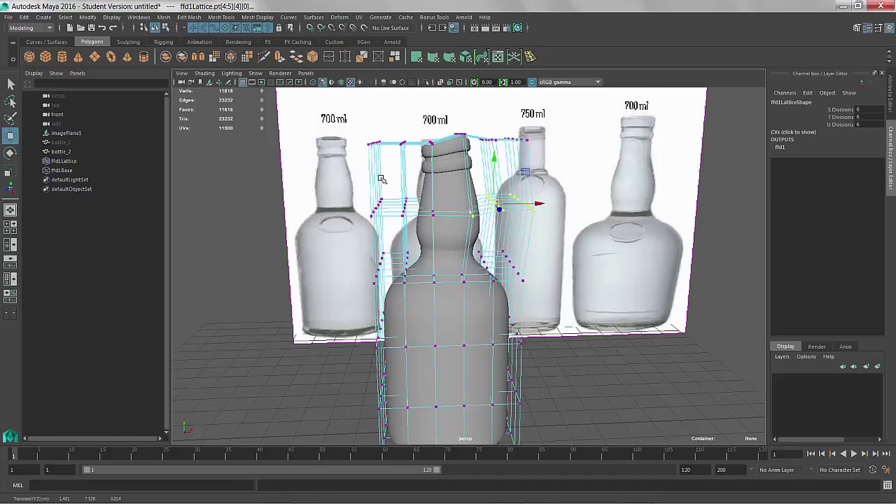
pyautogui.moveTo(354, 184); pyautogui.dragTo(528, 234)
pyautogui.keyDown('alt'); pyautogui.moveTo(568, 273); pyautogui.dragTo(581, 244); pyautogui.keyUp('alt')
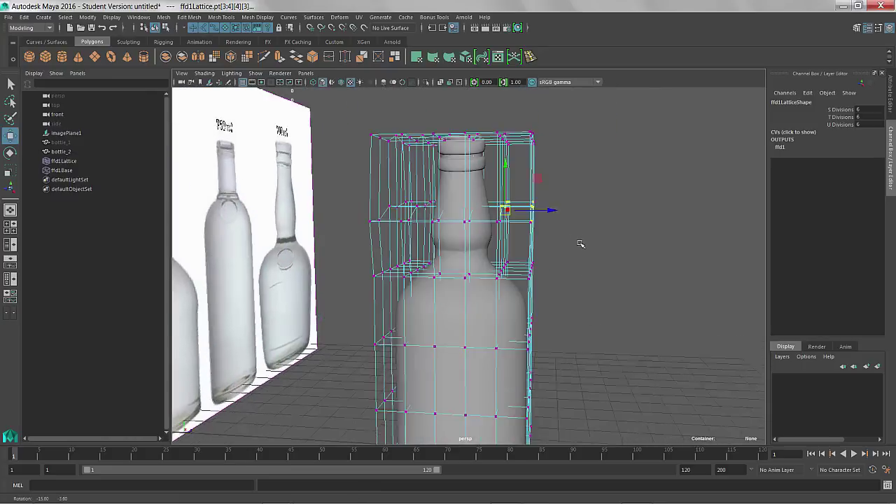
pyautogui.moveTo(564, 191); pyautogui.dragTo(529, 216)
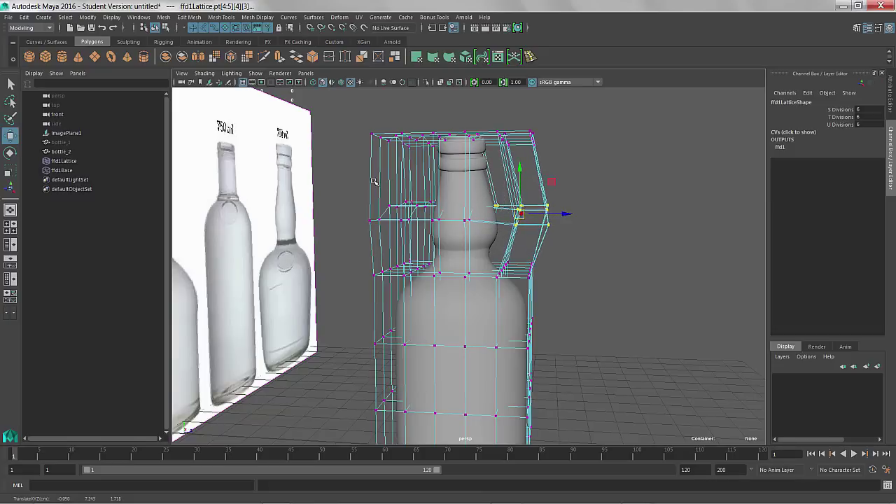
# - Select the shoulder-level lattice points on one side of bottle_2 and move them outward along X
pyautogui.keyDown('alt'); pyautogui.moveTo(375, 183); pyautogui.dragTo(437, 160); pyautogui.keyUp('alt')
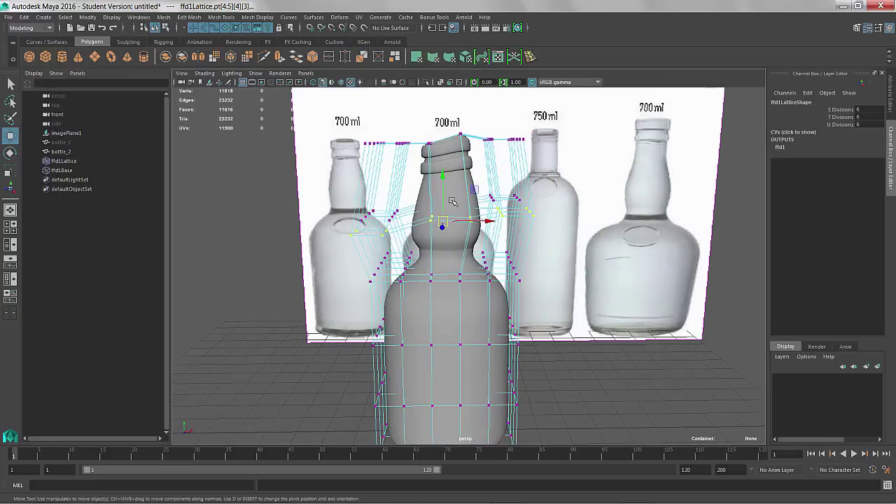
pyautogui.keyDown('alt'); pyautogui.moveTo(452, 202); pyautogui.dragTo(449, 206); pyautogui.keyUp('alt')
pyautogui.keyDown('alt'); pyautogui.moveTo(446, 96); pyautogui.dragTo(442, 106); pyautogui.keyUp('alt')
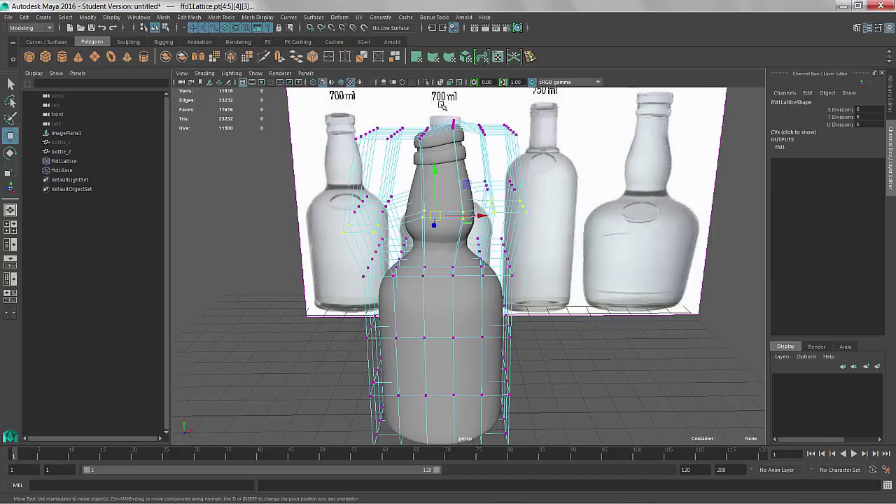
pyautogui.moveTo(459, 134); pyautogui.dragTo(444, 210)
pyautogui.moveTo(432, 143); pyautogui.dragTo(484, 193)
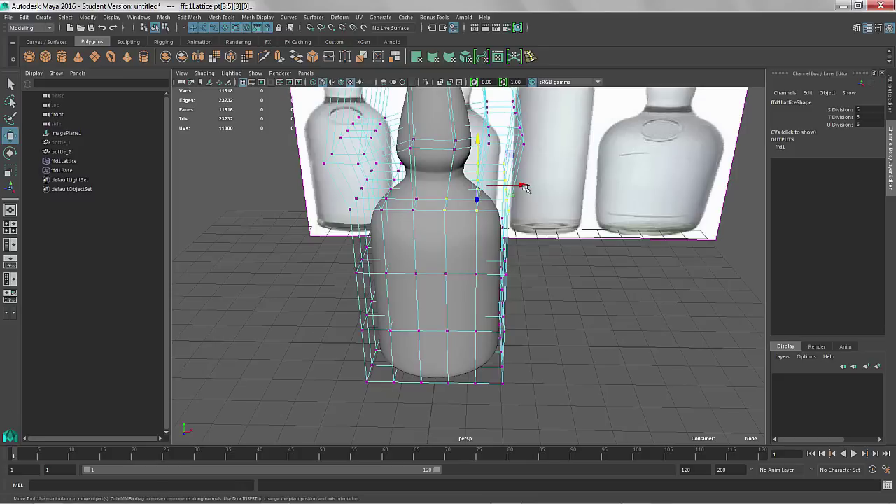
pyautogui.click(525, 185)
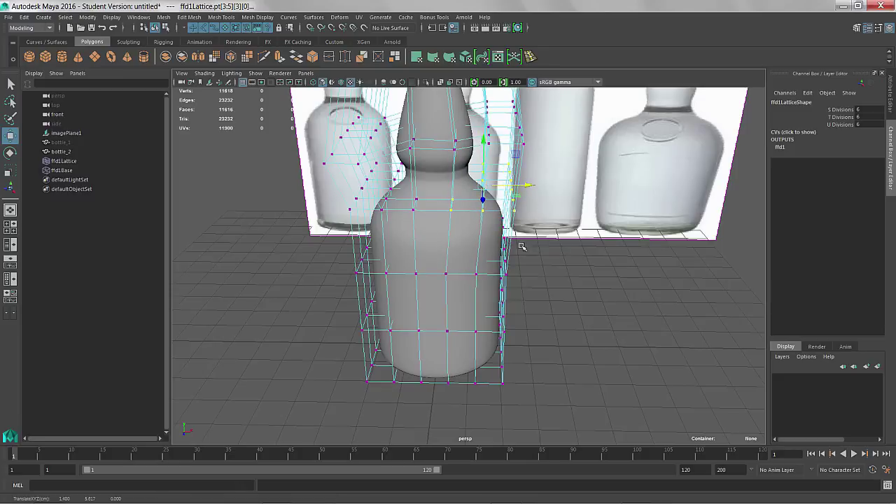
# - Move the shoulder-level lattice points on the remaining sides outward to broaden the shoulder unevenly
pyautogui.keyDown('alt'); pyautogui.moveTo(522, 245); pyautogui.dragTo(527, 239); pyautogui.keyUp('alt')
pyautogui.moveTo(339, 169); pyautogui.dragTo(365, 186)
pyautogui.keyDown('alt'); pyautogui.moveTo(426, 286); pyautogui.dragTo(492, 302); pyautogui.keyUp('alt')
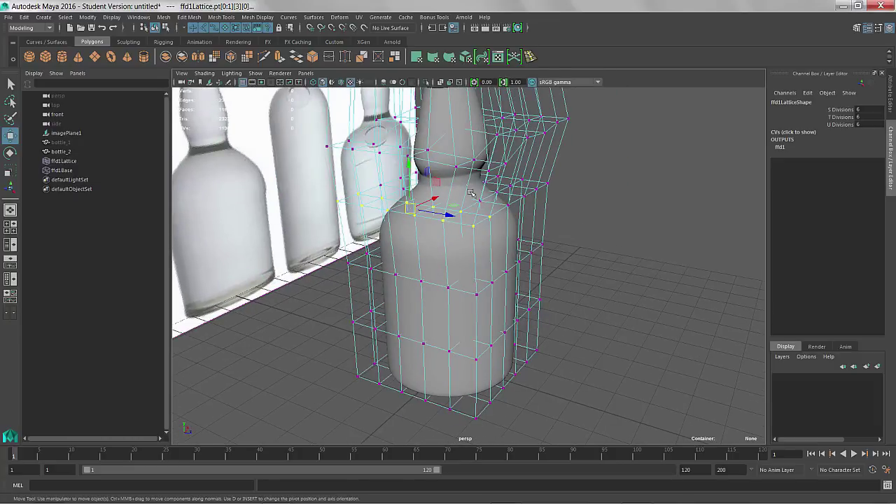
pyautogui.click(522, 194)
pyautogui.keyDown('alt'); pyautogui.moveTo(521, 194); pyautogui.dragTo(527, 215); pyautogui.keyUp('alt')
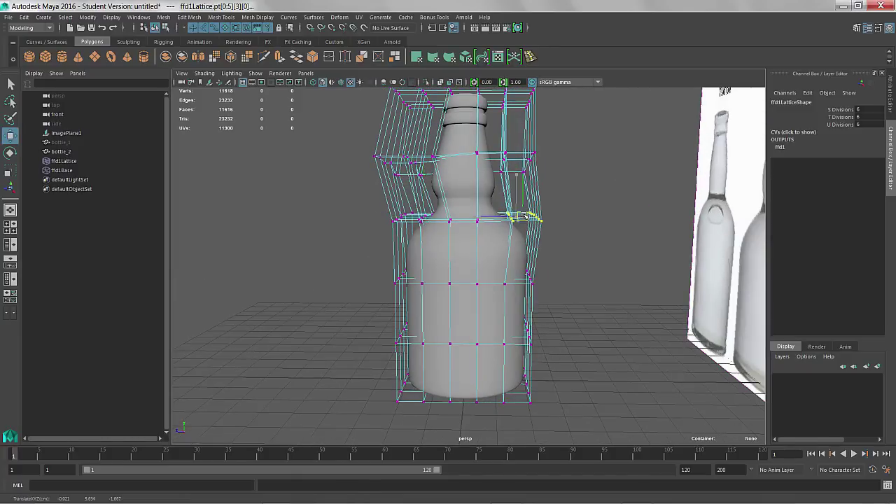
# - Adjust the lattice points below the shoulder and pull the neck-level points on the back side outward and upward
pyautogui.moveTo(561, 270); pyautogui.dragTo(530, 275)
pyautogui.keyDown('alt'); pyautogui.moveTo(570, 335); pyautogui.dragTo(560, 294); pyautogui.keyUp('alt')
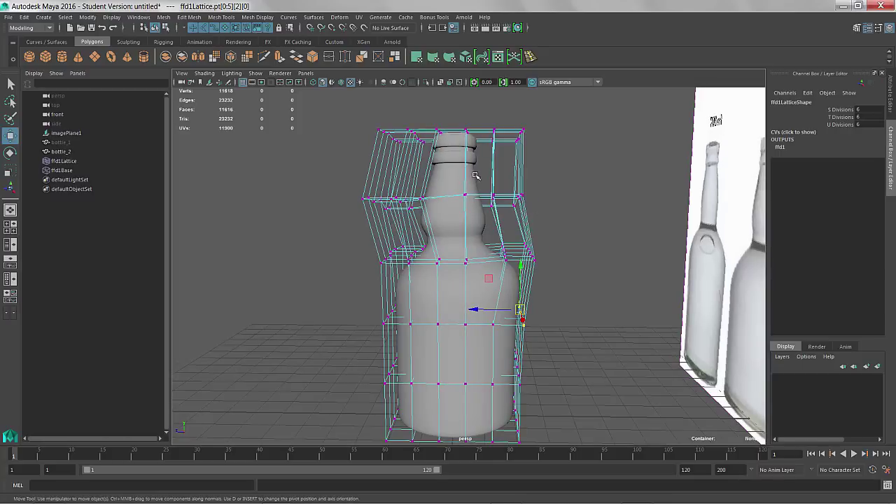
pyautogui.moveTo(477, 175); pyautogui.dragTo(507, 198)
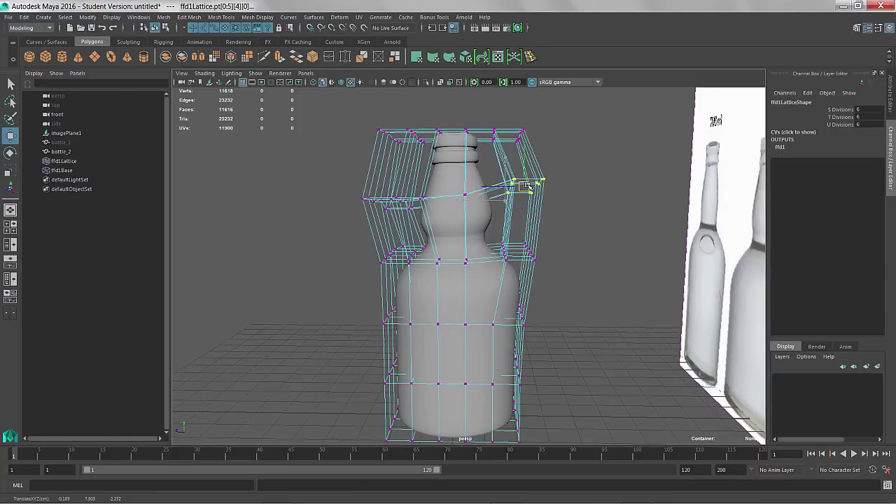
pyautogui.keyDown('alt'); pyautogui.moveTo(526, 186); pyautogui.dragTo(541, 241); pyautogui.keyUp('alt')
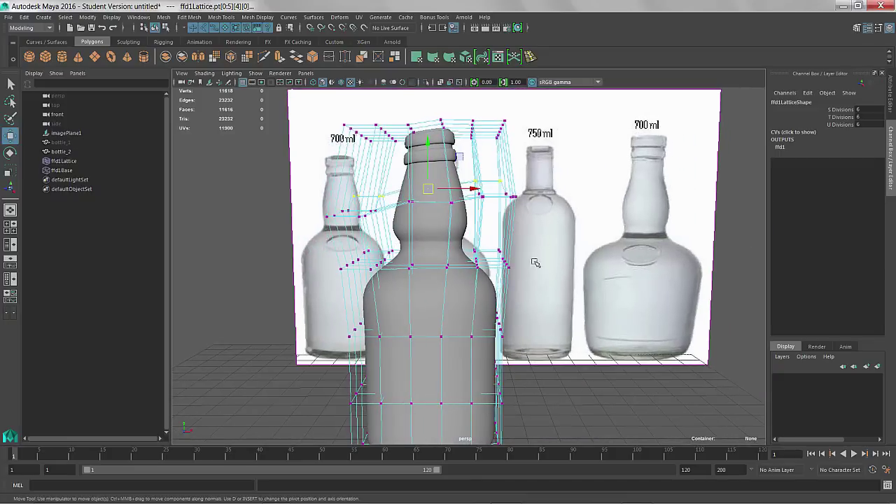
# - Select the whole shoulder-level row of lattice points, rotate it into a slight tilt and scale it wider
pyautogui.press('f')
pyautogui.press('Down')
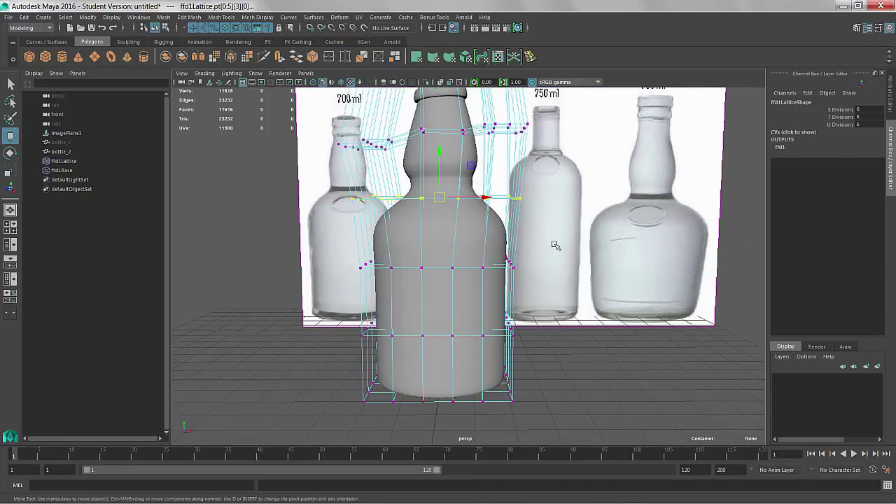
pyautogui.press('r')
pyautogui.press('e')
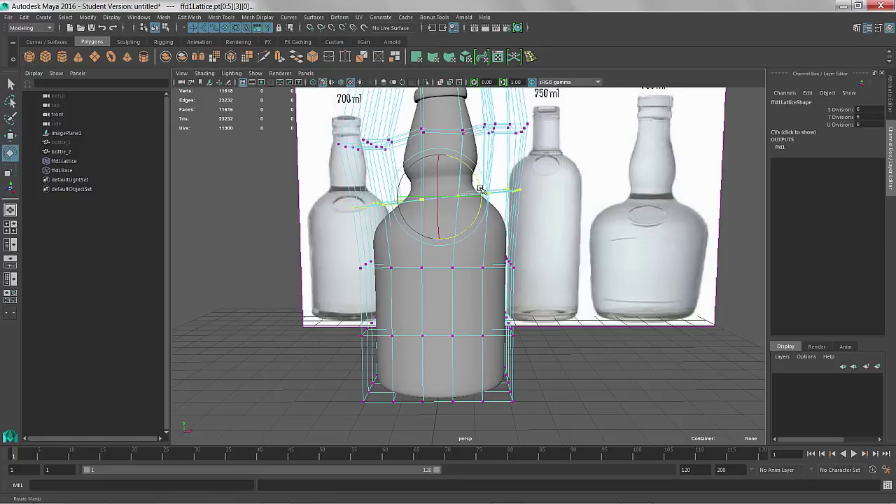
pyautogui.press('r')
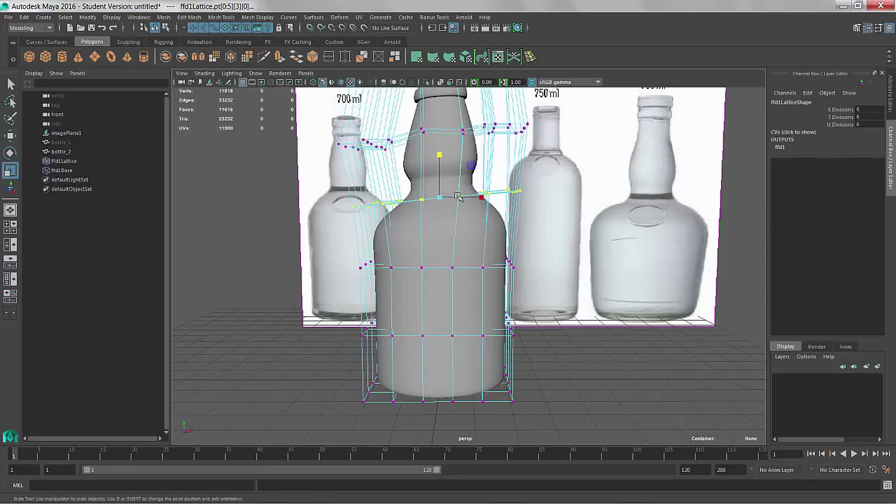
pyautogui.moveTo(441, 197); pyautogui.dragTo(524, 204)
pyautogui.keyDown('alt'); pyautogui.moveTo(525, 205); pyautogui.dragTo(442, 211); pyautogui.keyUp('alt')
# - Raise the neck-level lattice points at one back corner to distort the neck further
pyautogui.press('e')
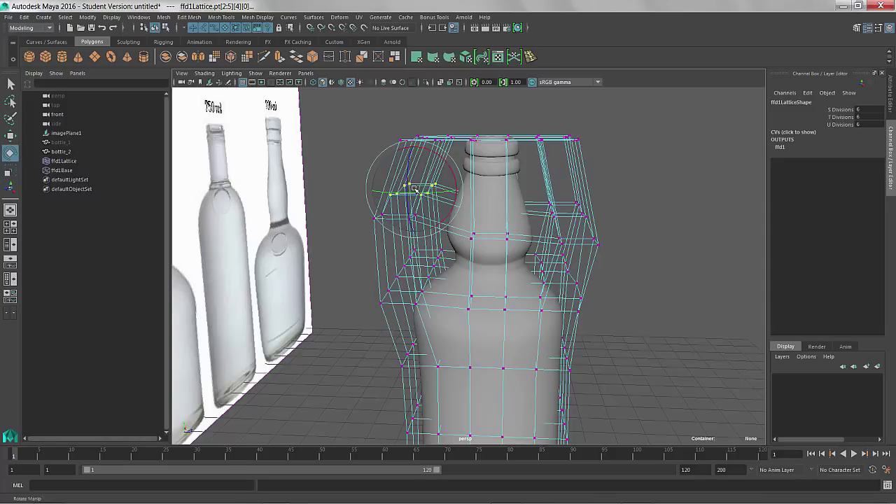
pyautogui.press('w')
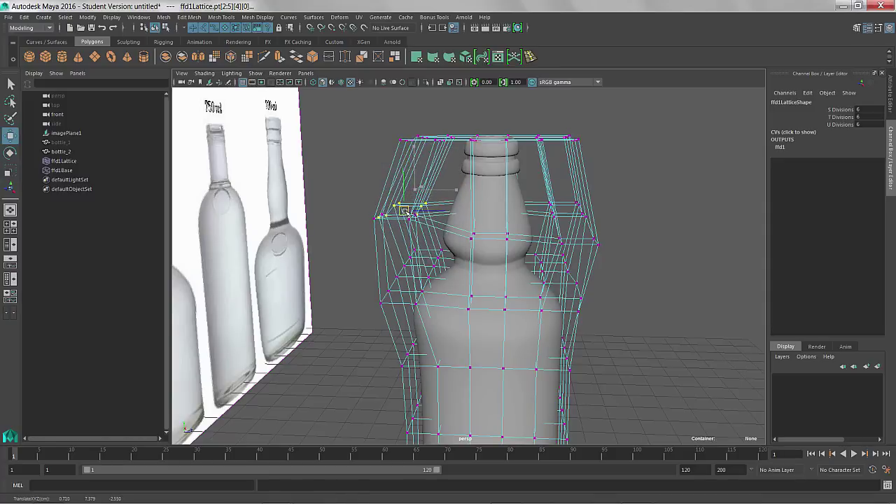
pyautogui.moveTo(405, 211); pyautogui.dragTo(413, 169)
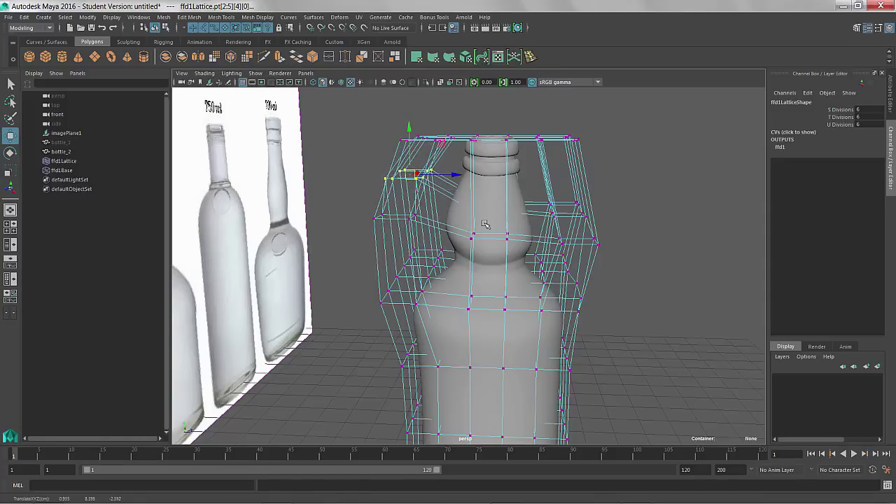
pyautogui.keyDown('alt'); pyautogui.moveTo(485, 224); pyautogui.dragTo(416, 255); pyautogui.keyUp('alt')
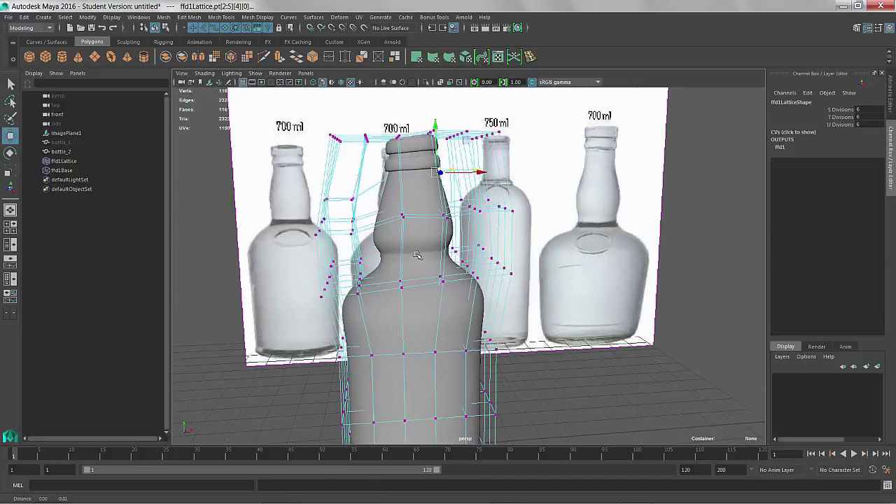
# - Move the base lattice points on both sides inward to taper the bottom of bottle_2
pyautogui.keyDown('alt'); pyautogui.moveTo(417, 255); pyautogui.dragTo(417, 213, button='middle'); pyautogui.keyUp('alt')
pyautogui.keyDown('alt'); pyautogui.moveTo(408, 238); pyautogui.dragTo(402, 230); pyautogui.keyUp('alt')
pyautogui.keyDown('alt'); pyautogui.moveTo(418, 255); pyautogui.dragTo(424, 225, button='middle'); pyautogui.keyUp('alt')
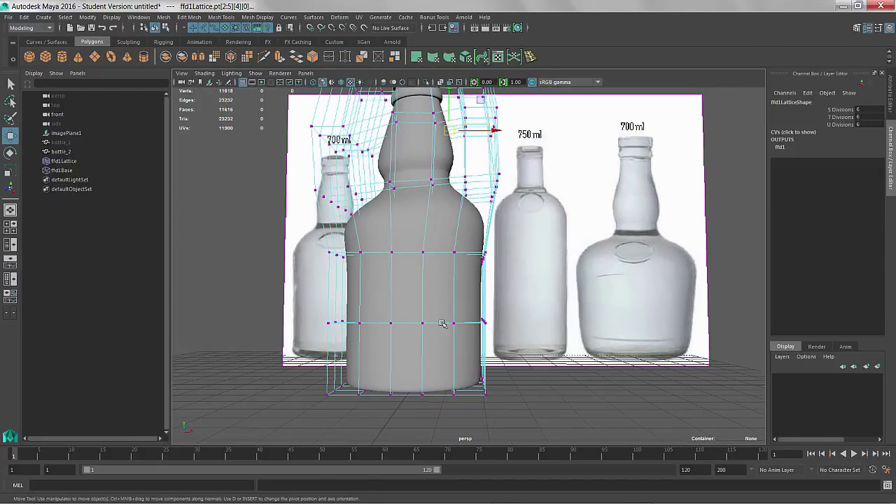
pyautogui.keyDown('alt'); pyautogui.moveTo(443, 323); pyautogui.dragTo(466, 365); pyautogui.keyUp('alt')
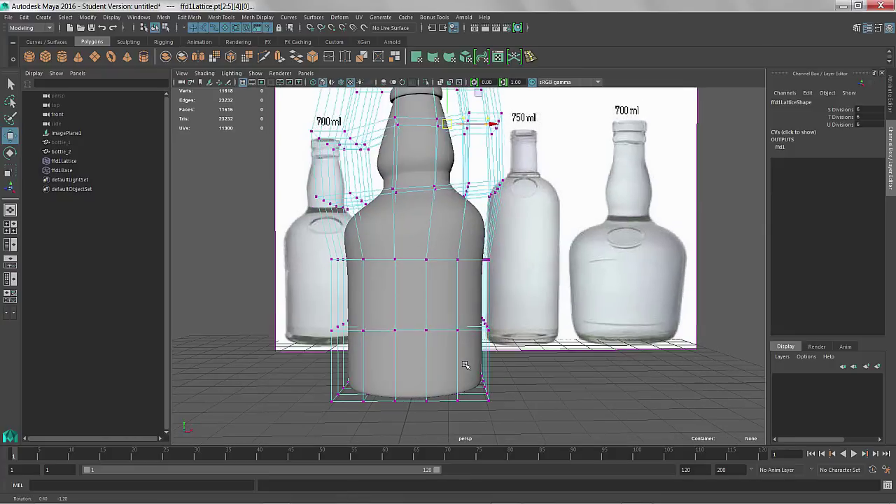
pyautogui.keyDown('alt'); pyautogui.moveTo(466, 365); pyautogui.dragTo(461, 347, button='middle'); pyautogui.keyUp('alt')
pyautogui.moveTo(490, 373); pyautogui.dragTo(469, 348)
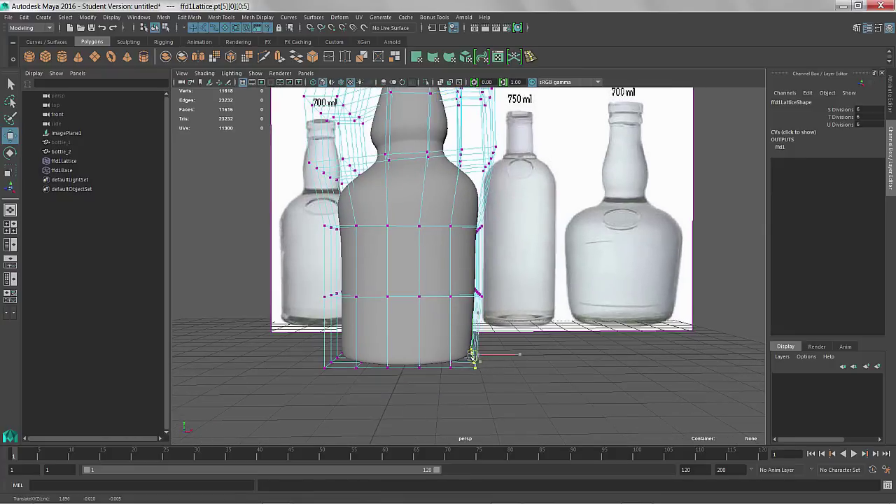
pyautogui.moveTo(301, 333); pyautogui.dragTo(455, 398)
pyautogui.moveTo(572, 350); pyautogui.dragTo(389, 370)
# - Adjust the lattice points along one side of the mid-body and return to selecting bottle_2 as an object
pyautogui.click(332, 275)
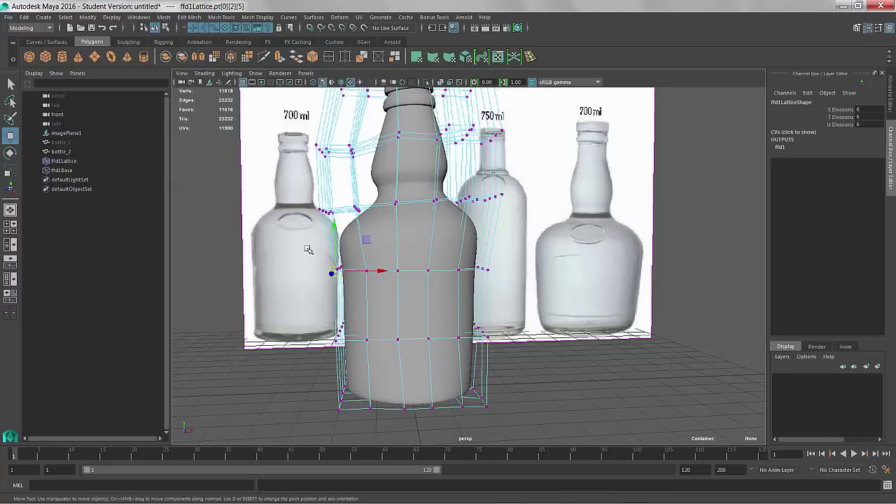
pyautogui.moveTo(308, 249); pyautogui.dragTo(350, 286)
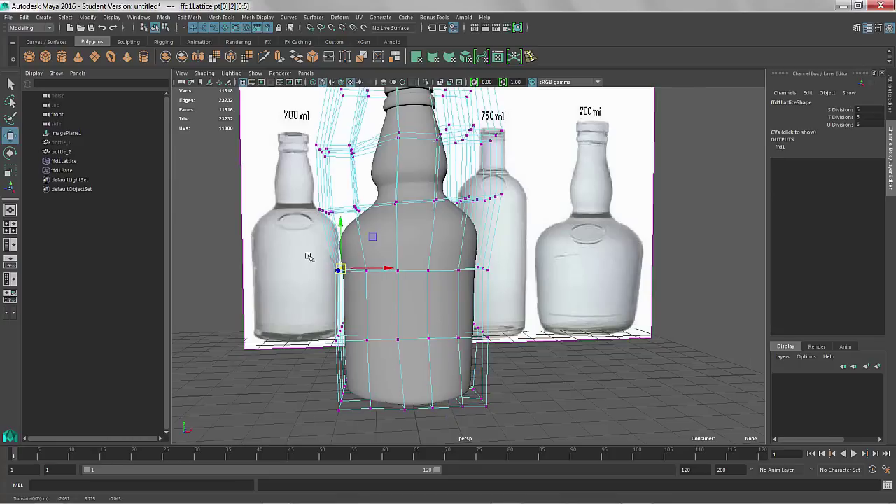
pyautogui.keyDown('shift'); pyautogui.moveTo(306, 254); pyautogui.dragTo(353, 272); pyautogui.keyUp('shift')
pyautogui.click(353, 271)
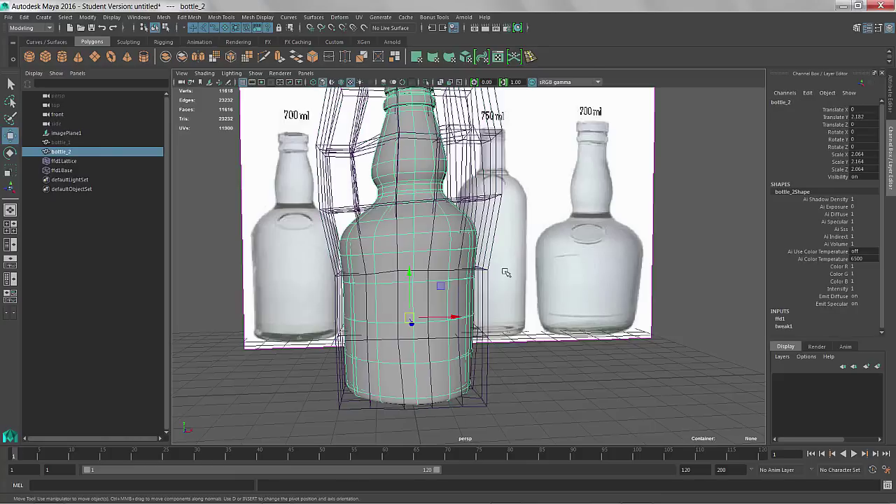
# - Select bottle_2, ffd1Lattice and ffd1Base and delete their history to bake the deformation into the mesh
pyautogui.click(61, 161)
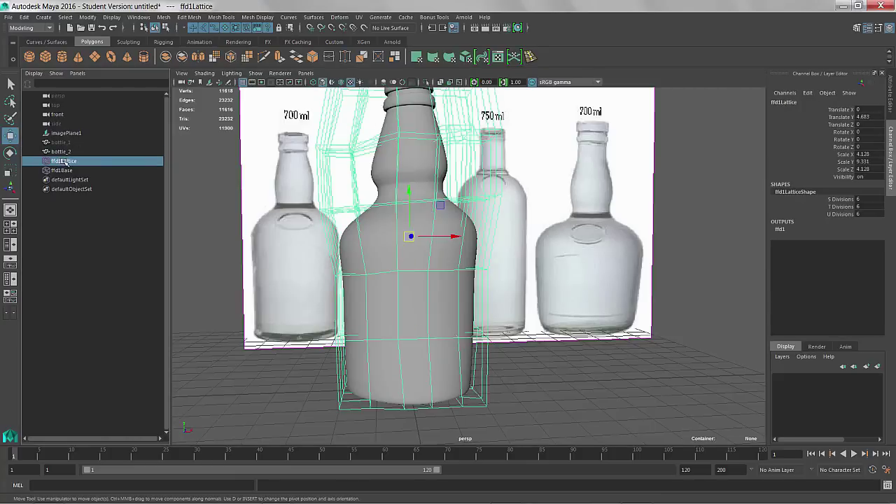
pyautogui.keyDown('ctrl'); pyautogui.click(63, 152); pyautogui.keyUp('ctrl')
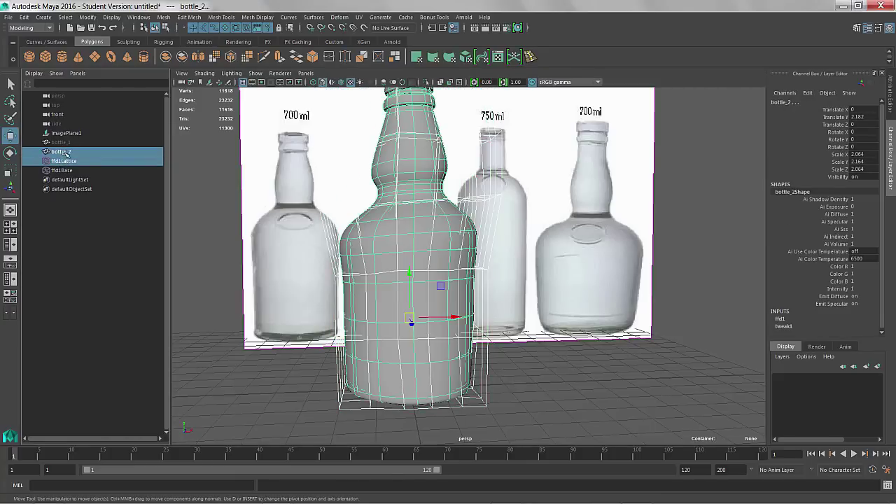
pyautogui.moveTo(68, 172); pyautogui.dragTo(68, 153)
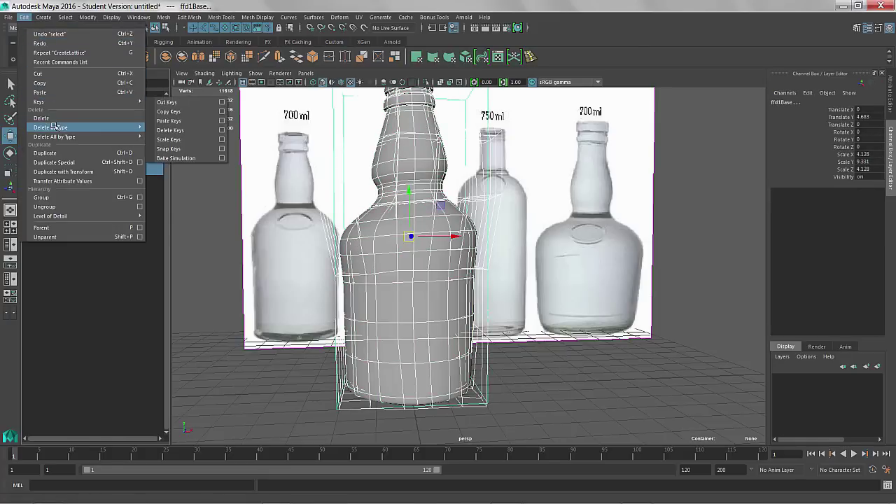
pyautogui.moveTo(102, 128)
pyautogui.click(165, 135)
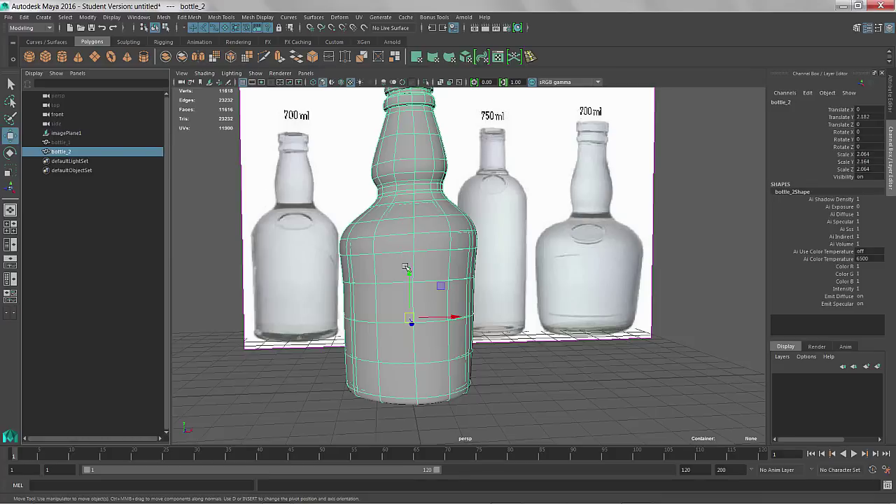
# - Switch bottle_2 to vertex editing and slightly lower the vertices of the lower collar ring on the neck
pyautogui.moveTo(506, 303)
pyautogui.keyDown('alt'); pyautogui.mouseDown()
pyautogui.moveTo(463, 294)
pyautogui.moveTo(518, 306)
pyautogui.mouseUp(); pyautogui.keyUp('alt')
pyautogui.scroll(5, 521, 309)
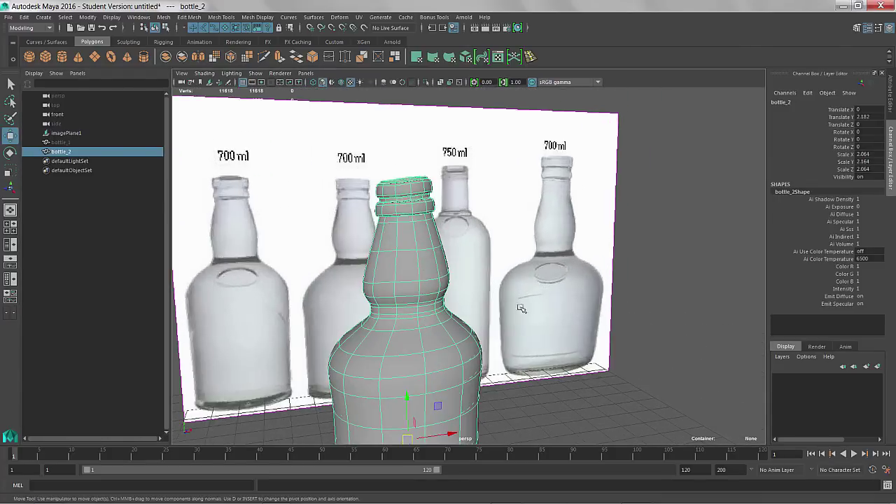
pyautogui.keyDown('alt'); pyautogui.moveTo(386, 248); pyautogui.dragTo(401, 278, button='middle'); pyautogui.keyUp('alt')
pyautogui.keyDown('alt'); pyautogui.moveTo(401, 277); pyautogui.dragTo(412, 278); pyautogui.keyUp('alt')
pyautogui.scroll(2, 401, 274)
pyautogui.moveTo(400, 236); pyautogui.dragTo(359, 236, button='right')
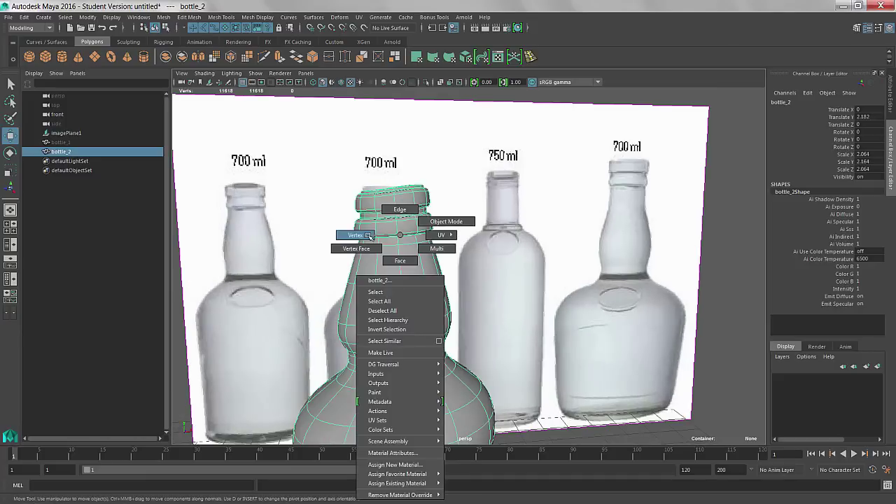
pyautogui.moveTo(437, 239); pyautogui.dragTo(343, 170)
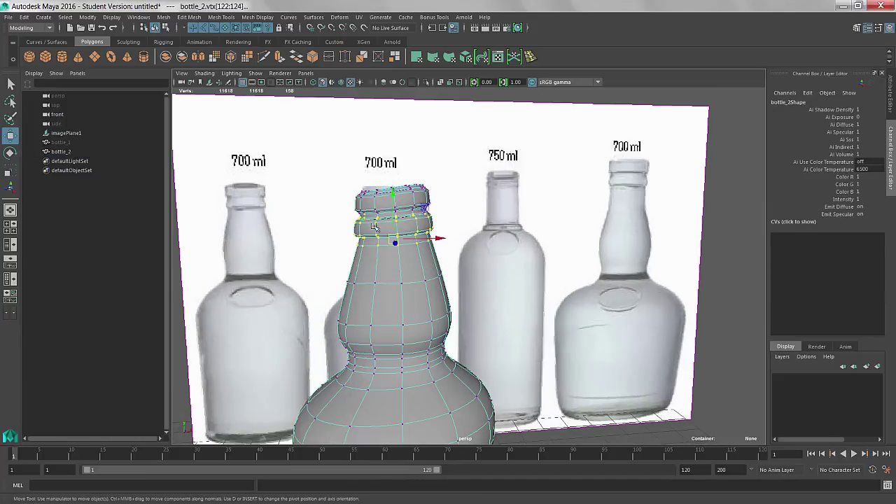
pyautogui.press('t')
pyautogui.press('r')
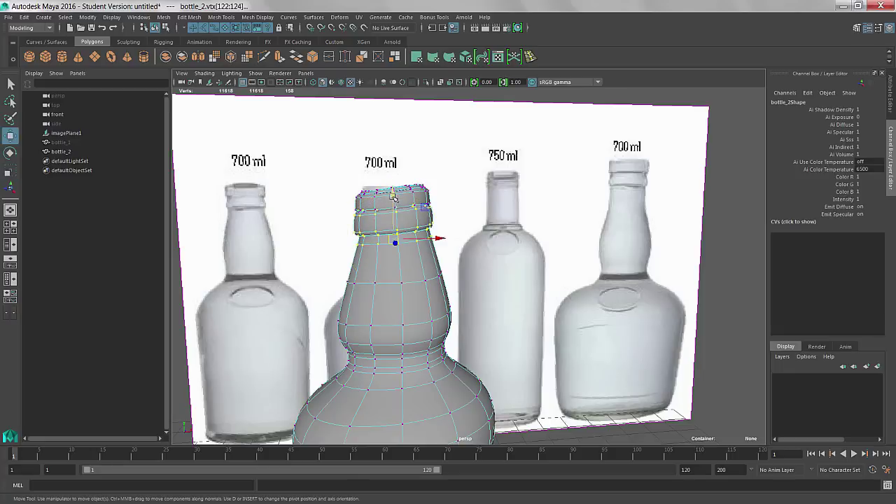
pyautogui.press('w')
pyautogui.moveTo(392, 200); pyautogui.dragTo(392, 207)
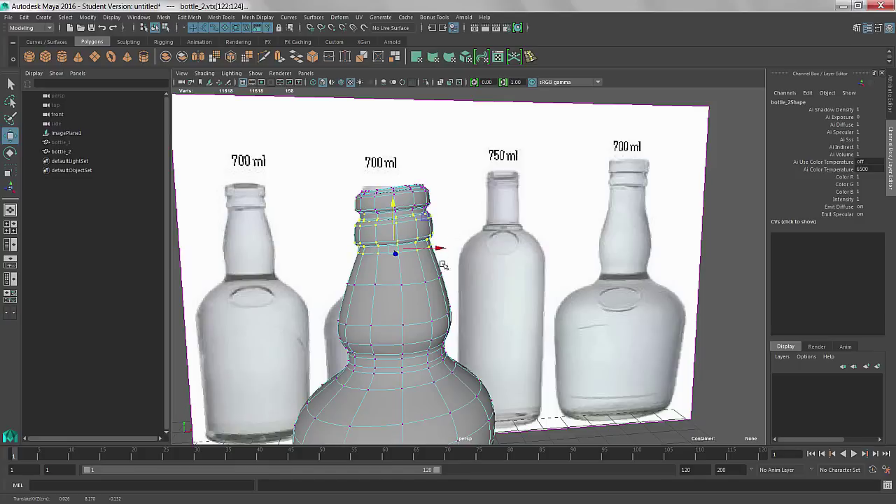
# - Nudge the vertices on one side of the rim outward, and enable Soft Select for the Move tool with a falloff radius of 1.04
pyautogui.moveTo(343, 169); pyautogui.dragTo(358, 194)
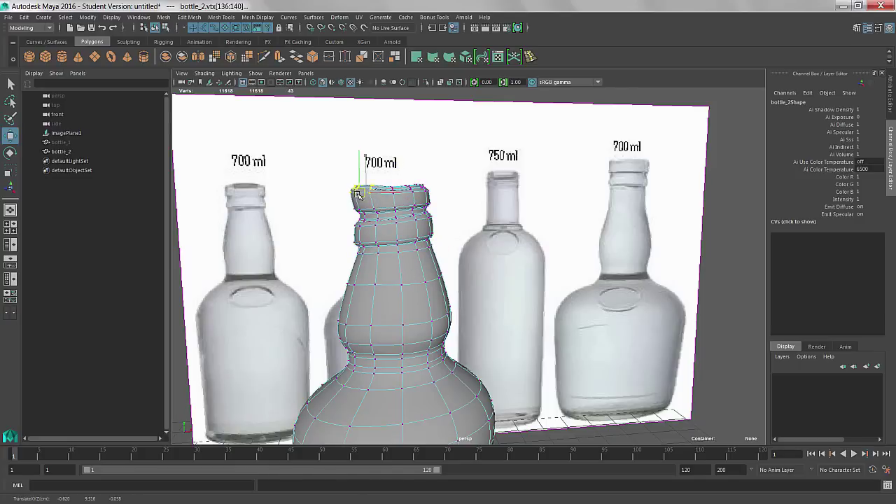
pyautogui.keyDown('alt'); pyautogui.moveTo(378, 229); pyautogui.dragTo(306, 210); pyautogui.keyUp('alt')
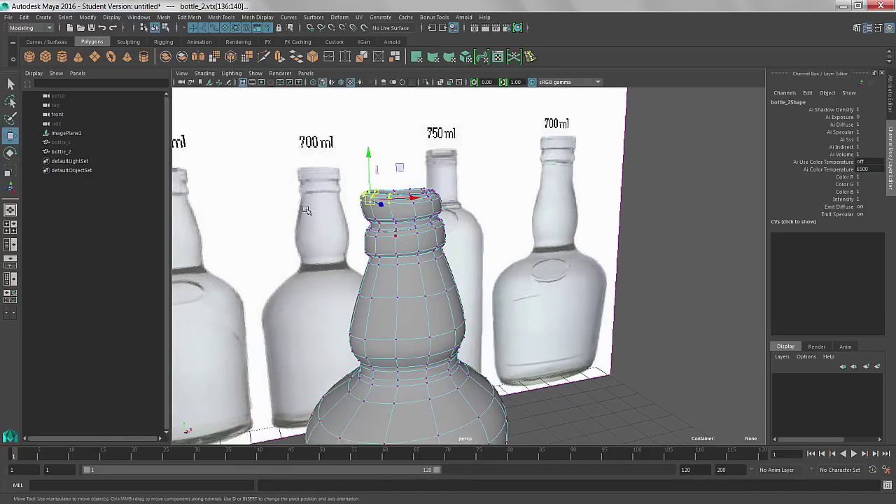
pyautogui.doubleClick(11, 135)
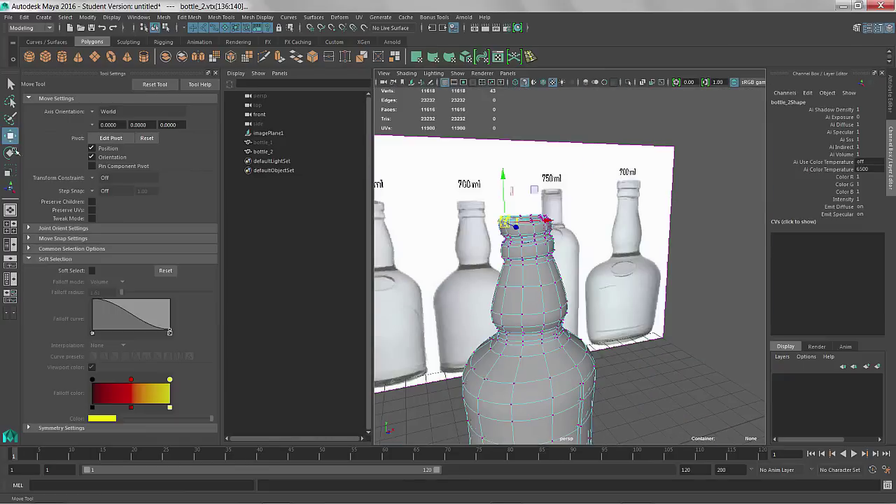
pyautogui.click(92, 271)
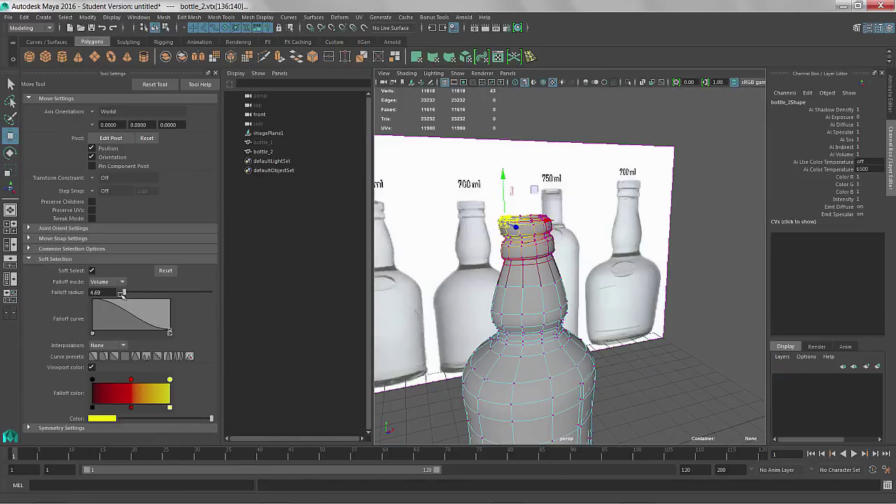
pyautogui.moveTo(123, 292); pyautogui.dragTo(121, 293)
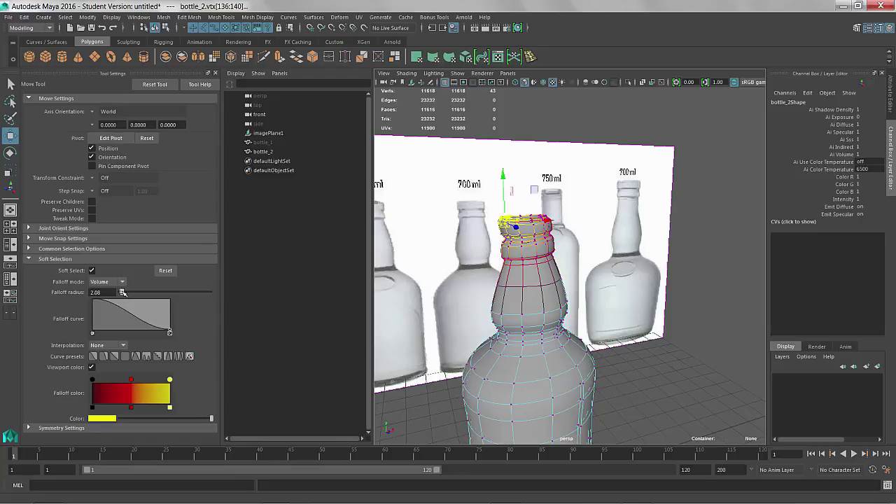
pyautogui.moveTo(122, 293); pyautogui.dragTo(121, 292)
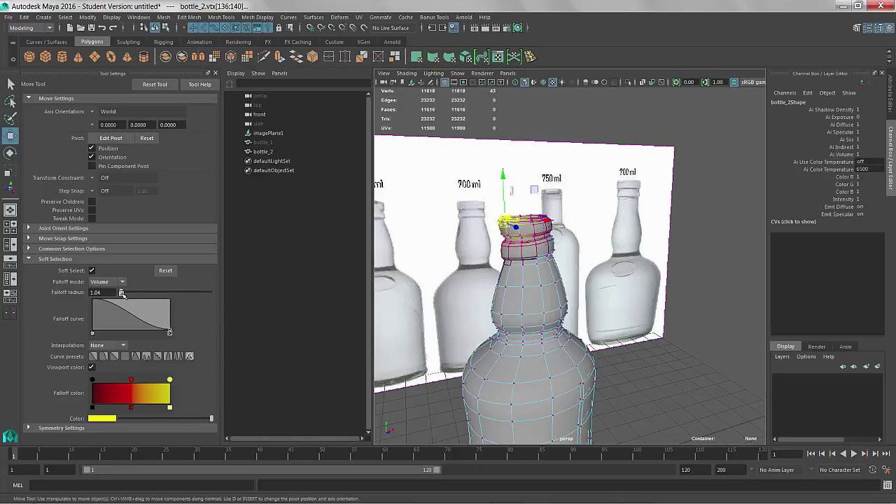
# - Shift soft-selected vertices on the rim, collar and neck bulge of bottle_2 to make the neck slightly irregular
pyautogui.keyDown('alt'); pyautogui.moveTo(455, 272); pyautogui.dragTo(471, 251); pyautogui.keyUp('alt')
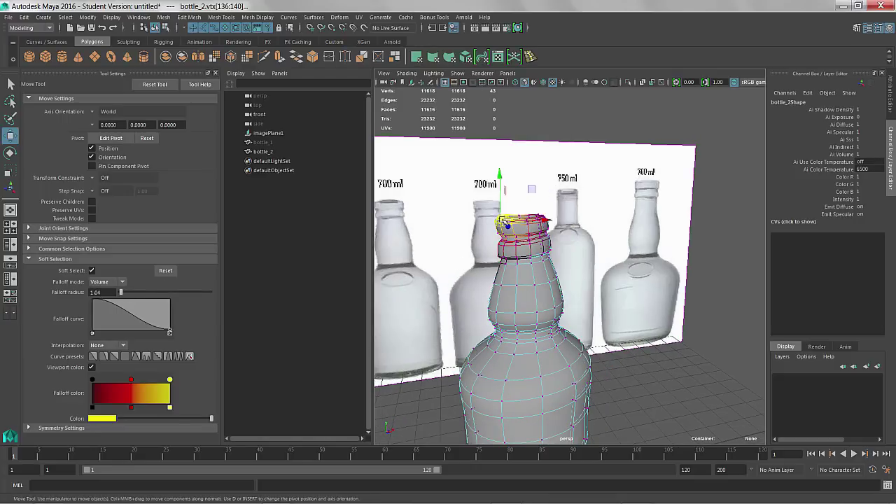
pyautogui.moveTo(502, 221); pyautogui.dragTo(502, 258)
pyautogui.keyDown('alt'); pyautogui.moveTo(560, 256); pyautogui.dragTo(554, 250); pyautogui.keyUp('alt')
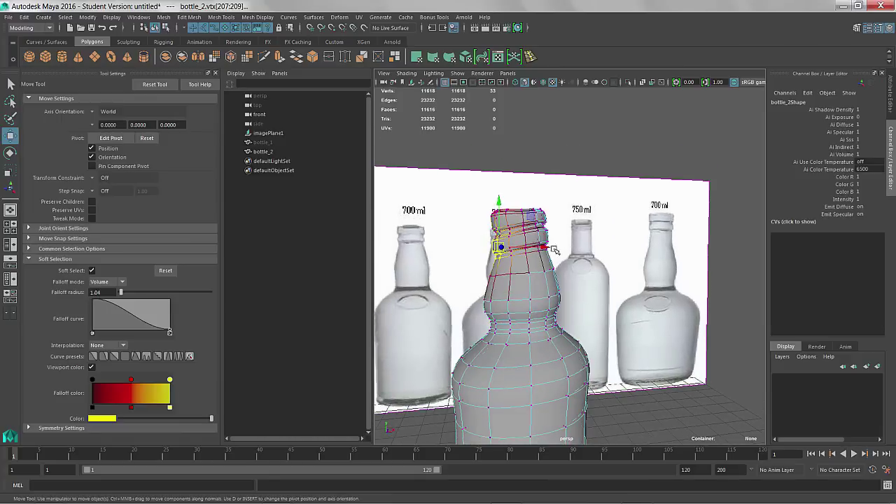
pyautogui.click(550, 269)
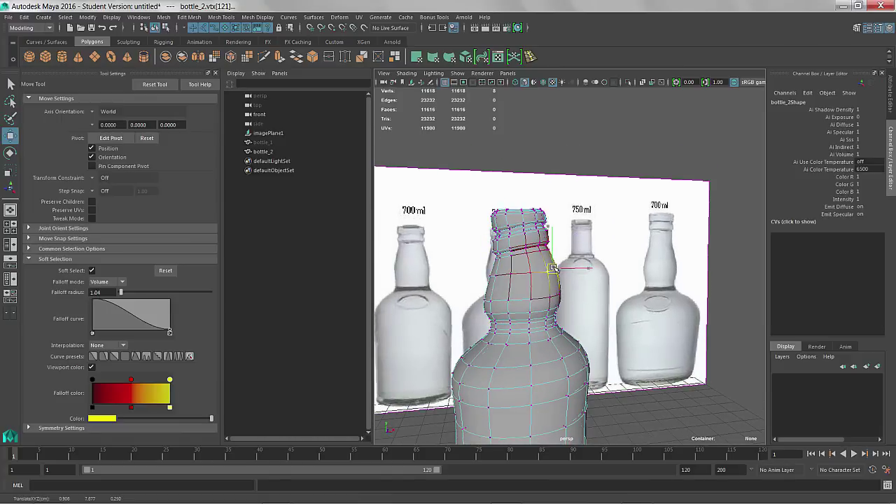
pyautogui.click(551, 303)
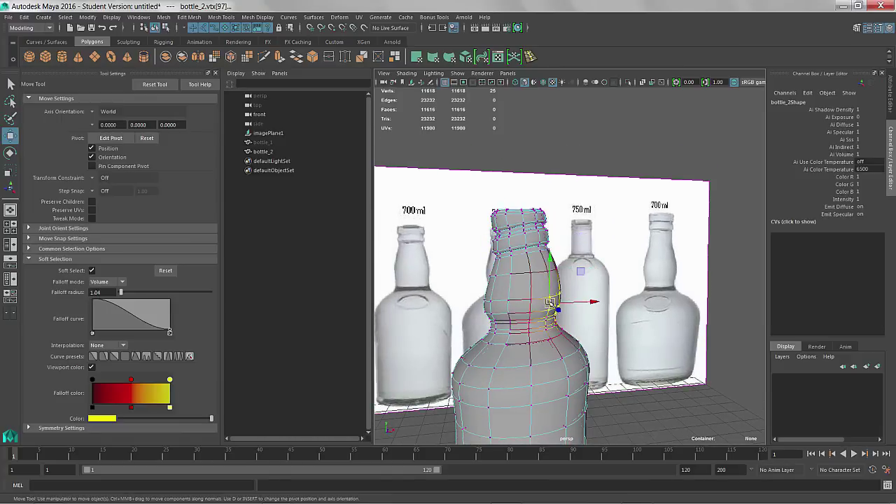
pyautogui.moveTo(551, 302); pyautogui.dragTo(551, 304)
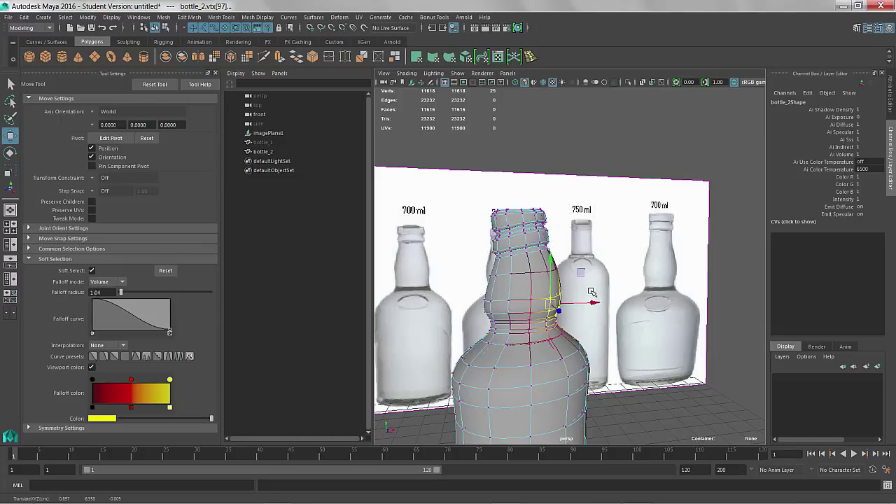
# - Move soft-selected shoulder vertices on different sides of bottle_2 to make its shoulder uneven
pyautogui.keyDown('alt'); pyautogui.moveTo(598, 346); pyautogui.dragTo(573, 261, button='middle'); pyautogui.keyUp('alt')
pyautogui.keyDown('alt'); pyautogui.moveTo(572, 261); pyautogui.dragTo(497, 247); pyautogui.keyUp('alt')
pyautogui.click(536, 248)
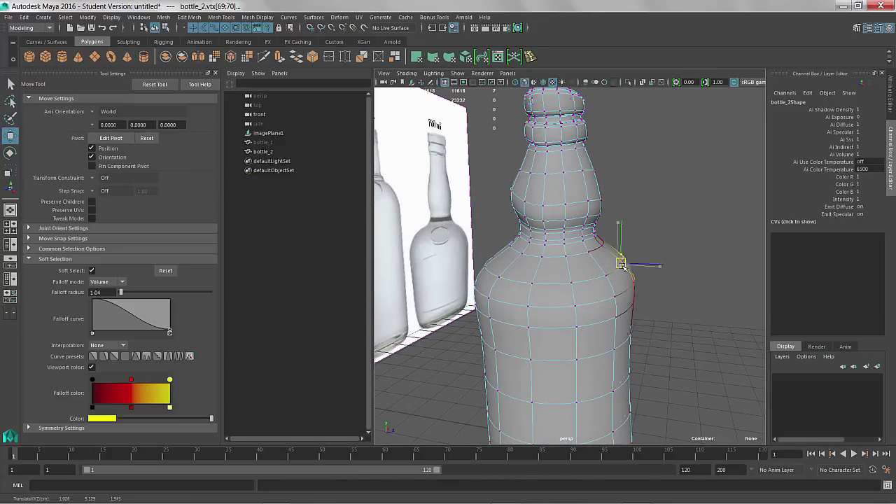
pyautogui.keyDown('alt'); pyautogui.moveTo(618, 264); pyautogui.dragTo(589, 357); pyautogui.keyUp('alt')
pyautogui.moveTo(521, 315); pyautogui.dragTo(490, 342)
pyautogui.click(461, 258)
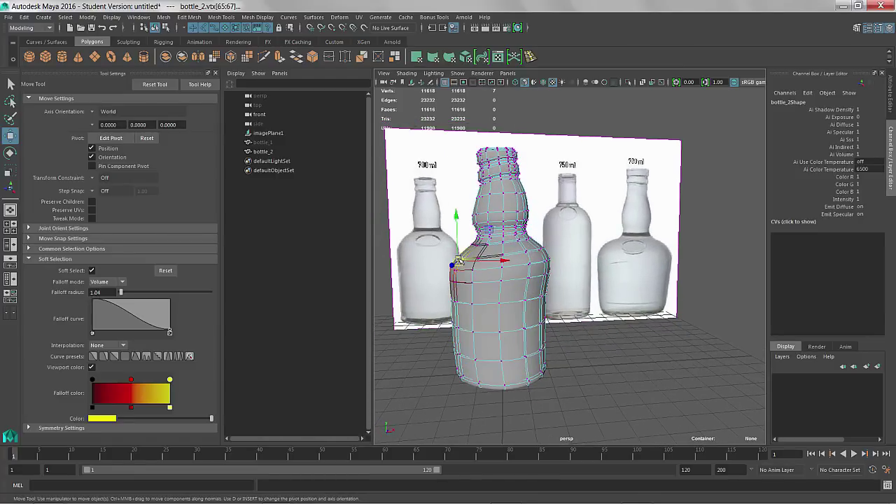
pyautogui.moveTo(458, 260); pyautogui.dragTo(456, 255)
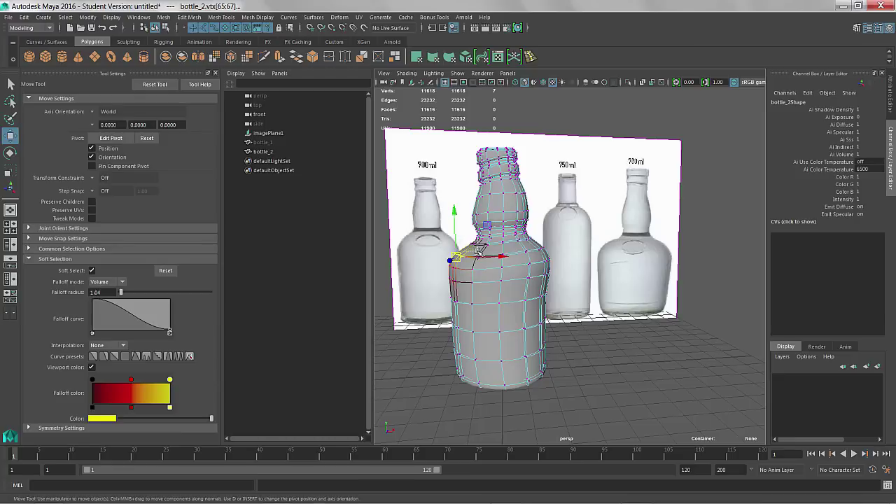
pyautogui.click(468, 239)
pyautogui.moveTo(469, 241); pyautogui.dragTo(503, 236)
# - Return bottle_2 to object mode, turn off Soft Select and close the Move tool settings
pyautogui.rightClick(503, 236)
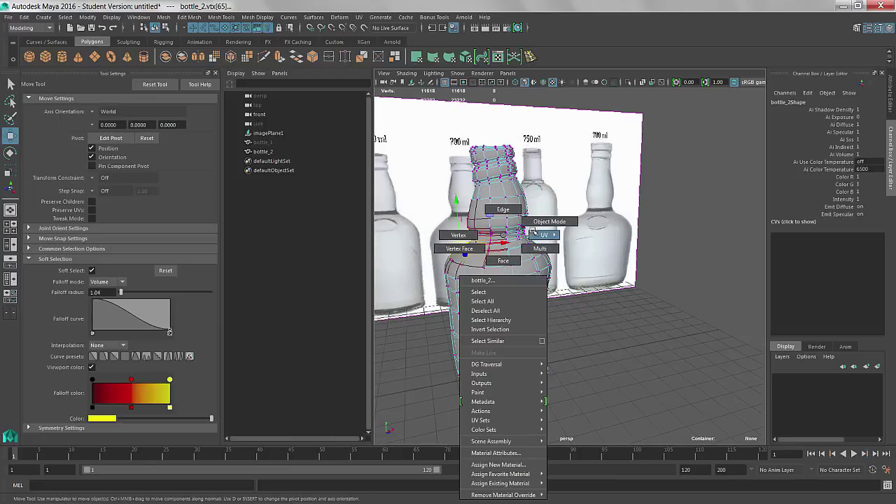
pyautogui.moveTo(535, 233); pyautogui.dragTo(550, 221, button='right')
pyautogui.click(490, 294)
pyautogui.keyDown('alt'); pyautogui.moveTo(490, 294); pyautogui.dragTo(487, 313); pyautogui.keyUp('alt')
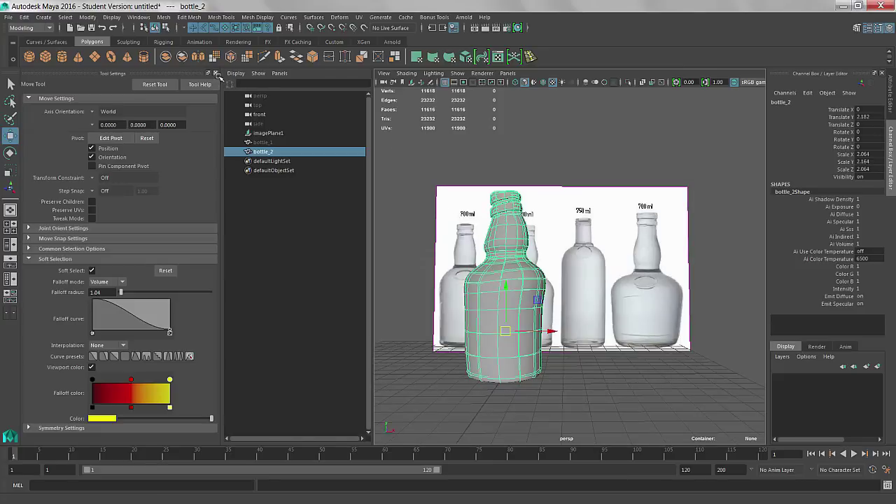
pyautogui.press('b')
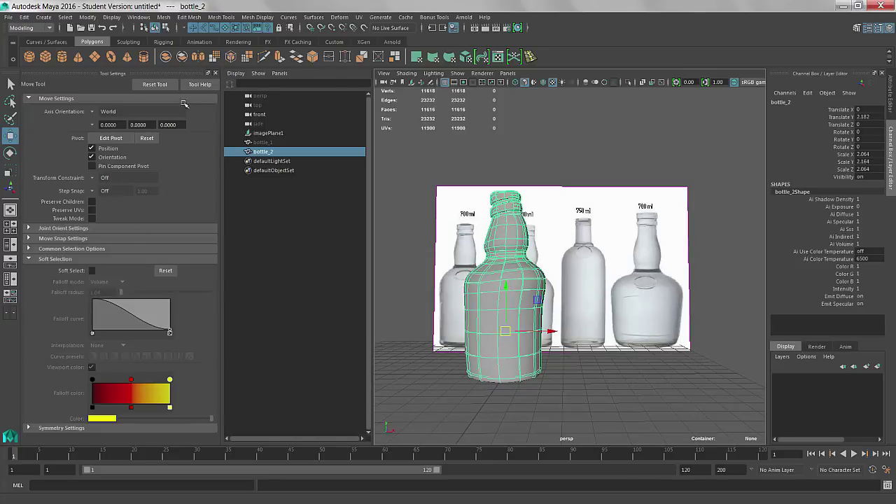
pyautogui.click(216, 73)
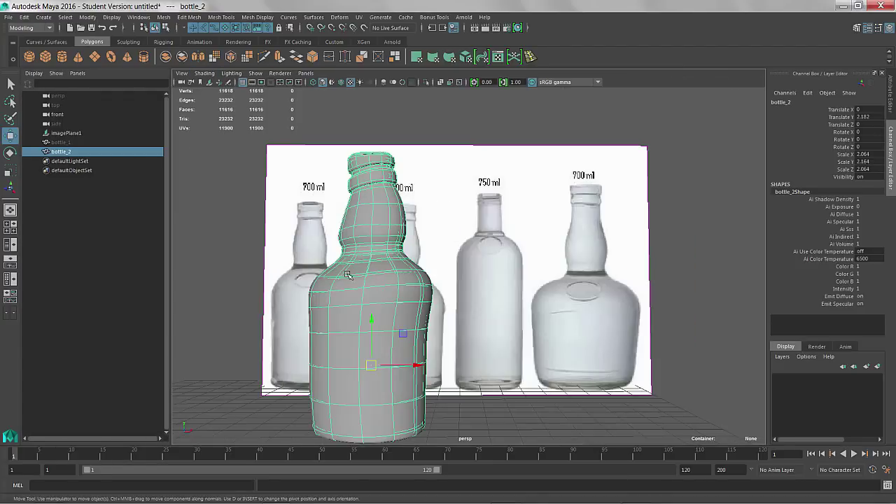
pyautogui.scroll(-4, 444, 310)
pyautogui.keyDown('alt'); pyautogui.moveTo(372, 292); pyautogui.dragTo(415, 297); pyautogui.keyUp('alt')
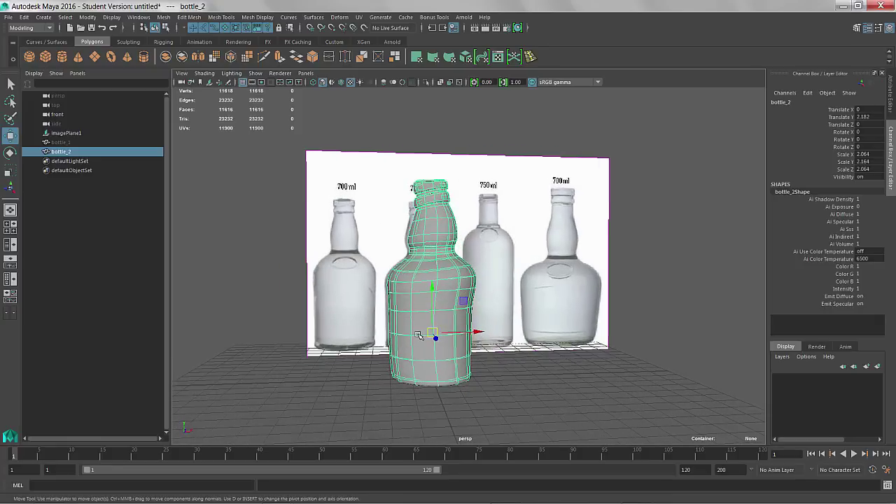